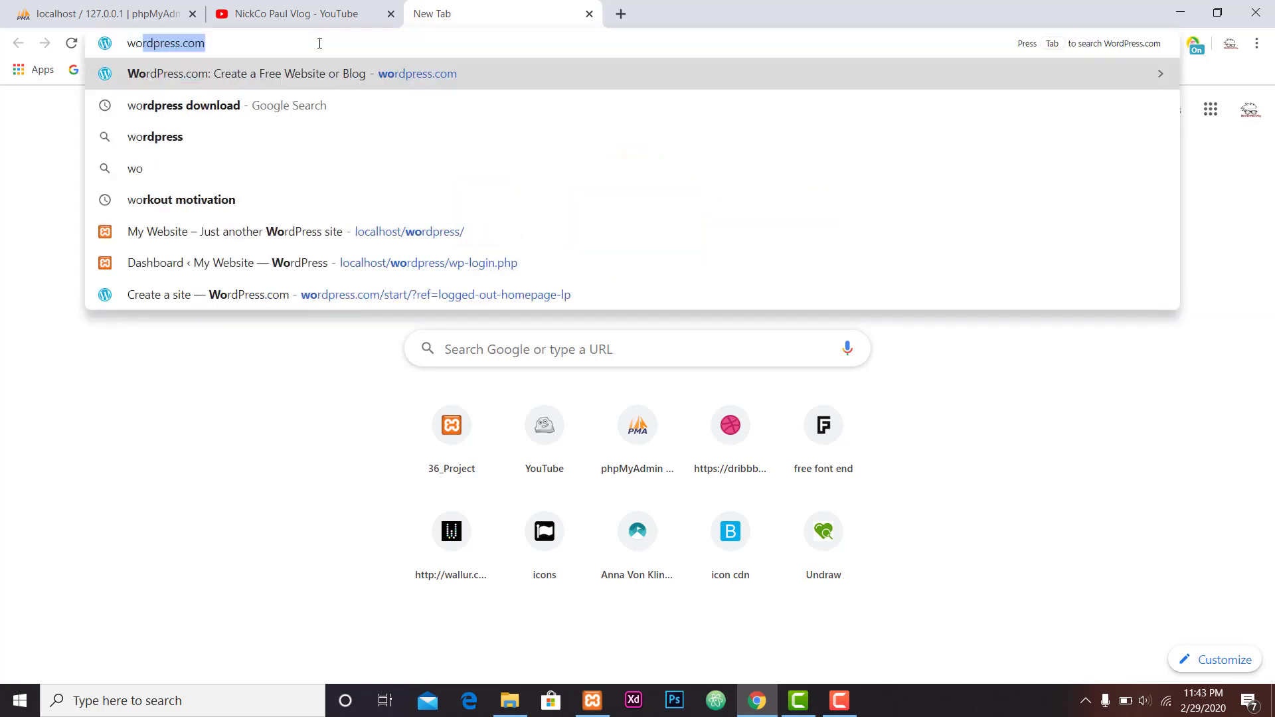
Search 'wordpress download' and open the official WordPress.org download page.
text(ss)
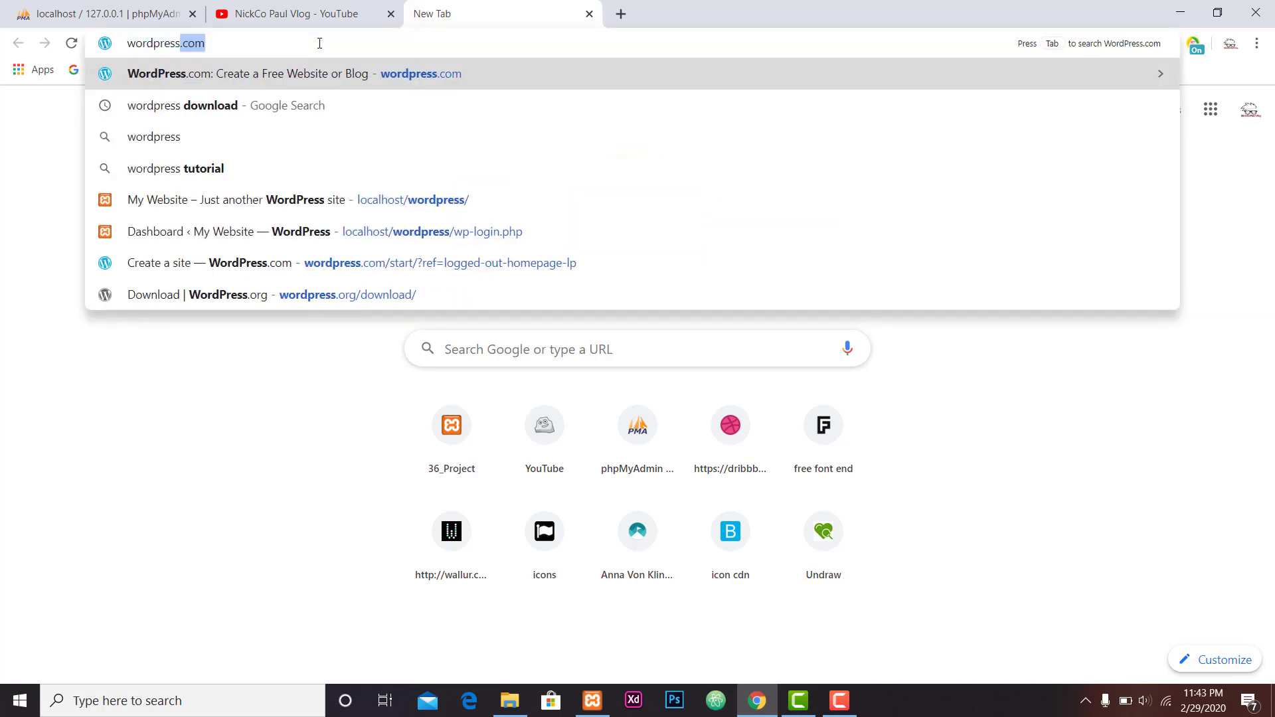
text( download)
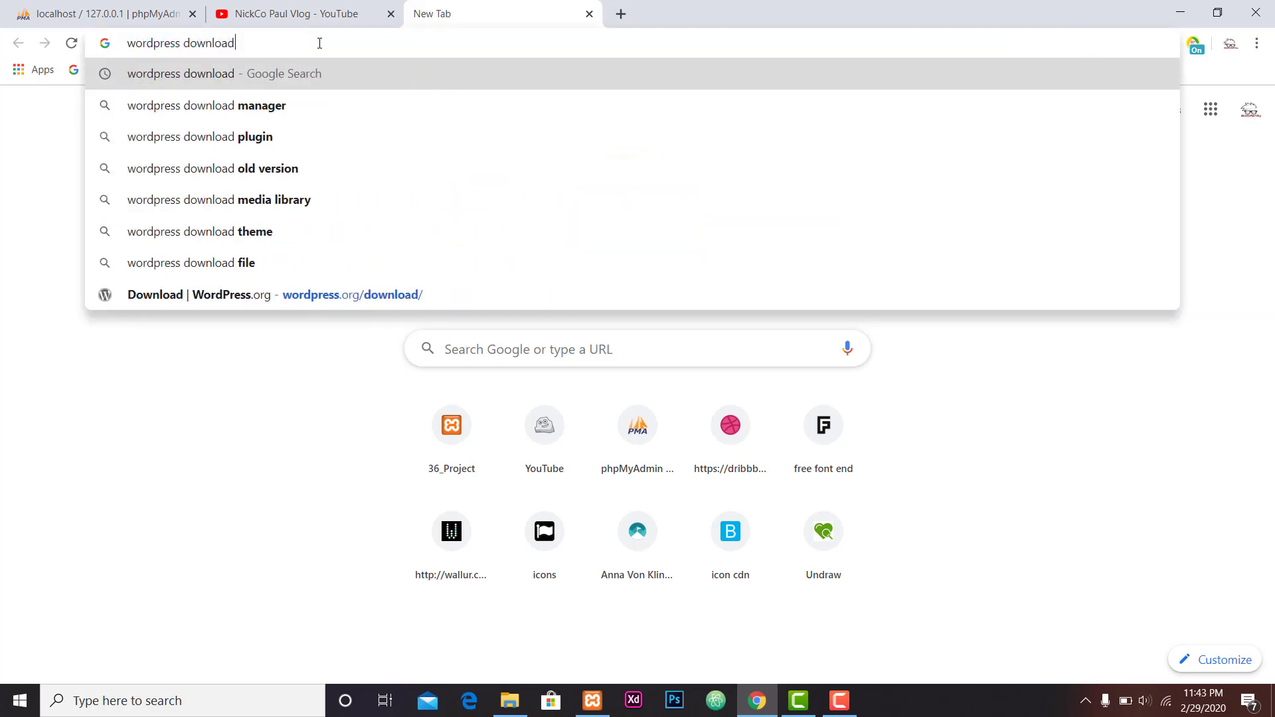
key(Return)
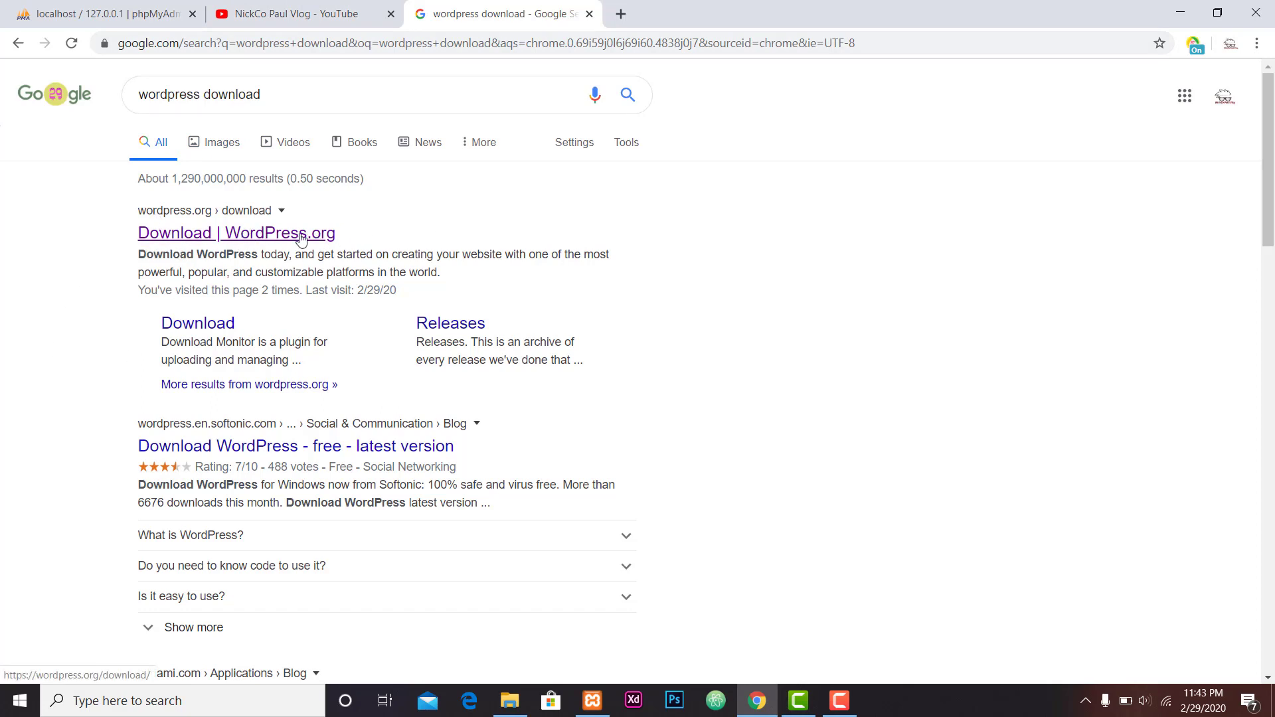
click(277, 241)
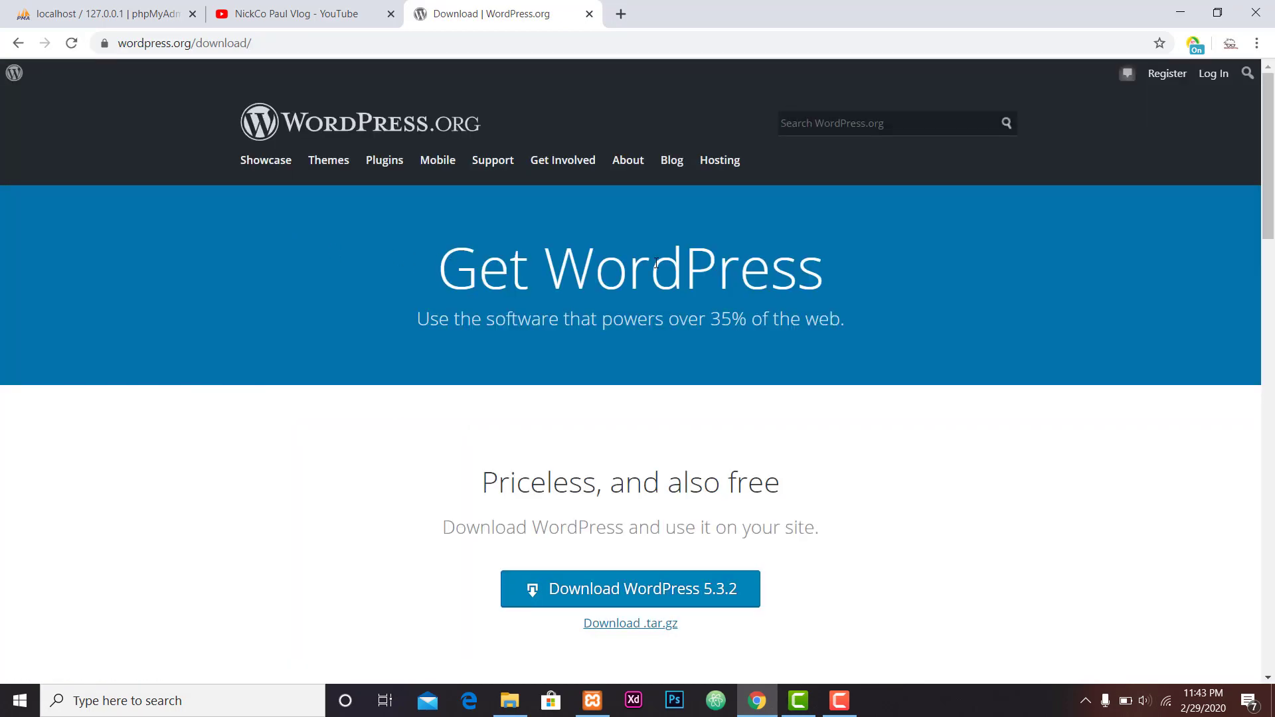
Look over the WordPress 5.3.2 download page, then start a blank new browser tab.
scroll(655, 263, down, 5)
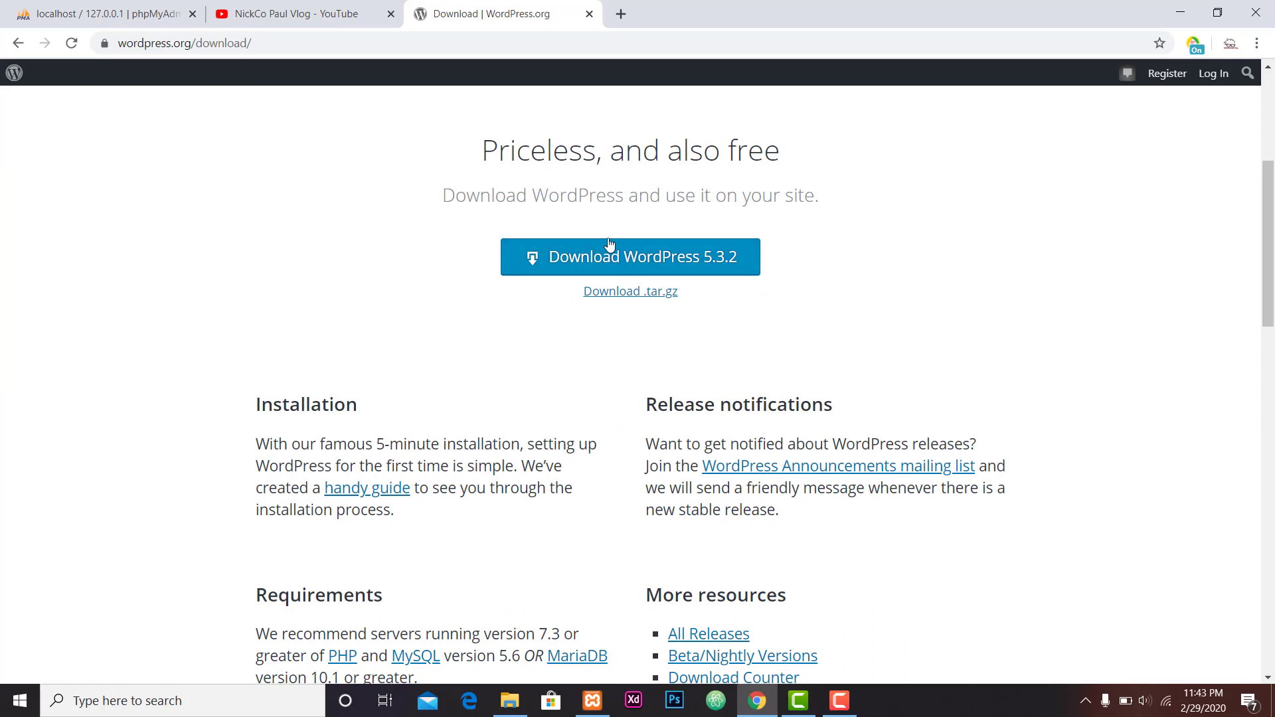
scroll(762, 282, up, 3)
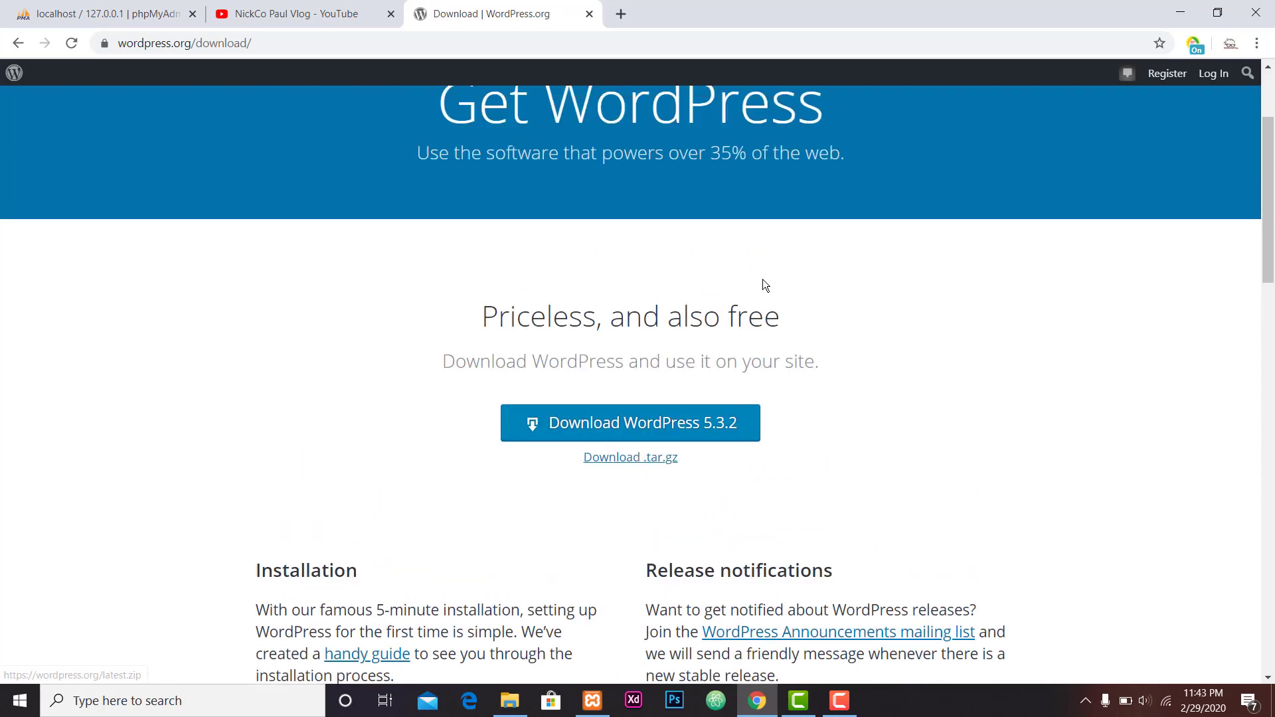
scroll(757, 286, down, 3)
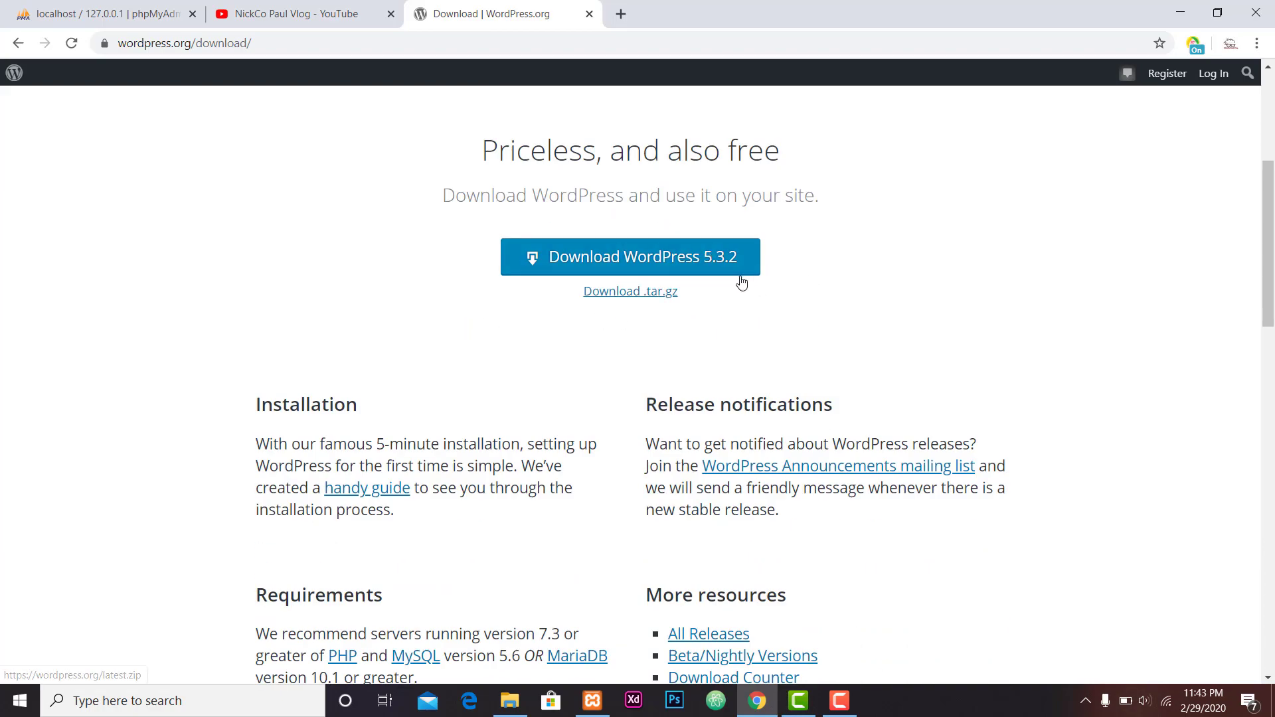
scroll(691, 322, down, 3)
scroll(714, 313, up, 8)
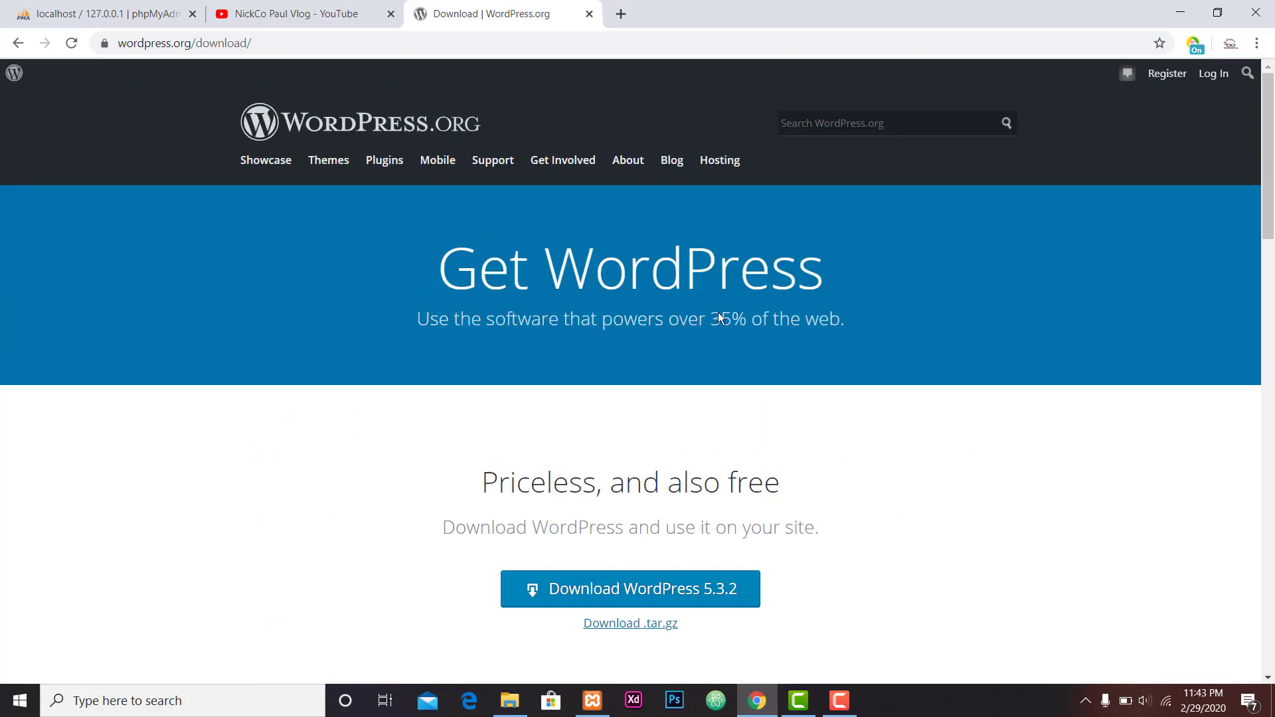
scroll(719, 312, down, 10)
scroll(612, 290, up, 5)
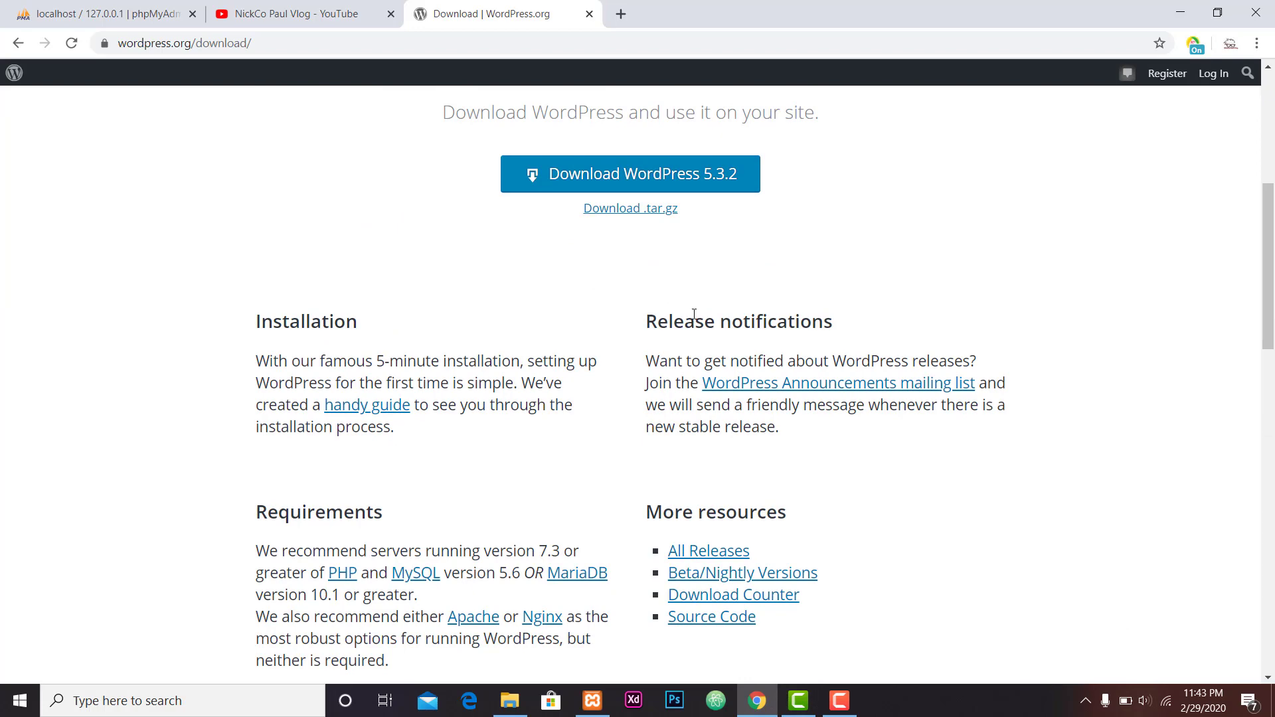
scroll(747, 350, up, 4)
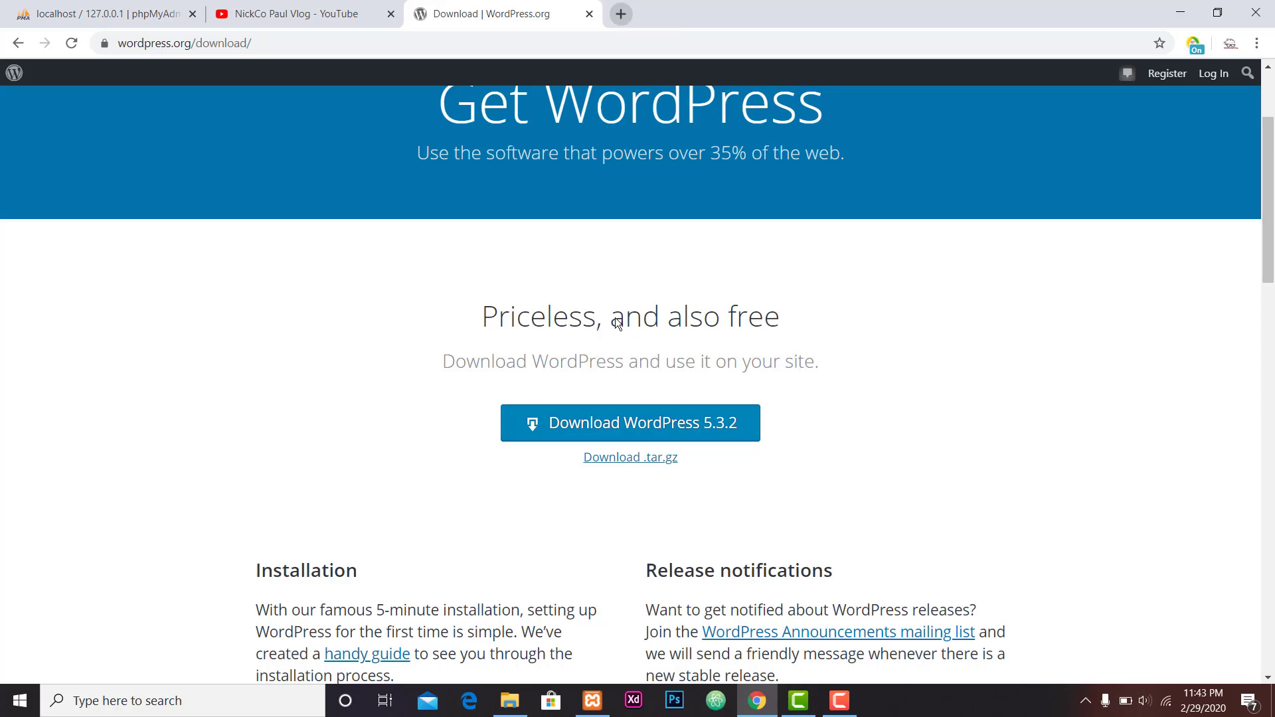
scroll(686, 432, up, 3)
scroll(686, 433, down, 2)
scroll(685, 432, down, 1)
click(621, 15)
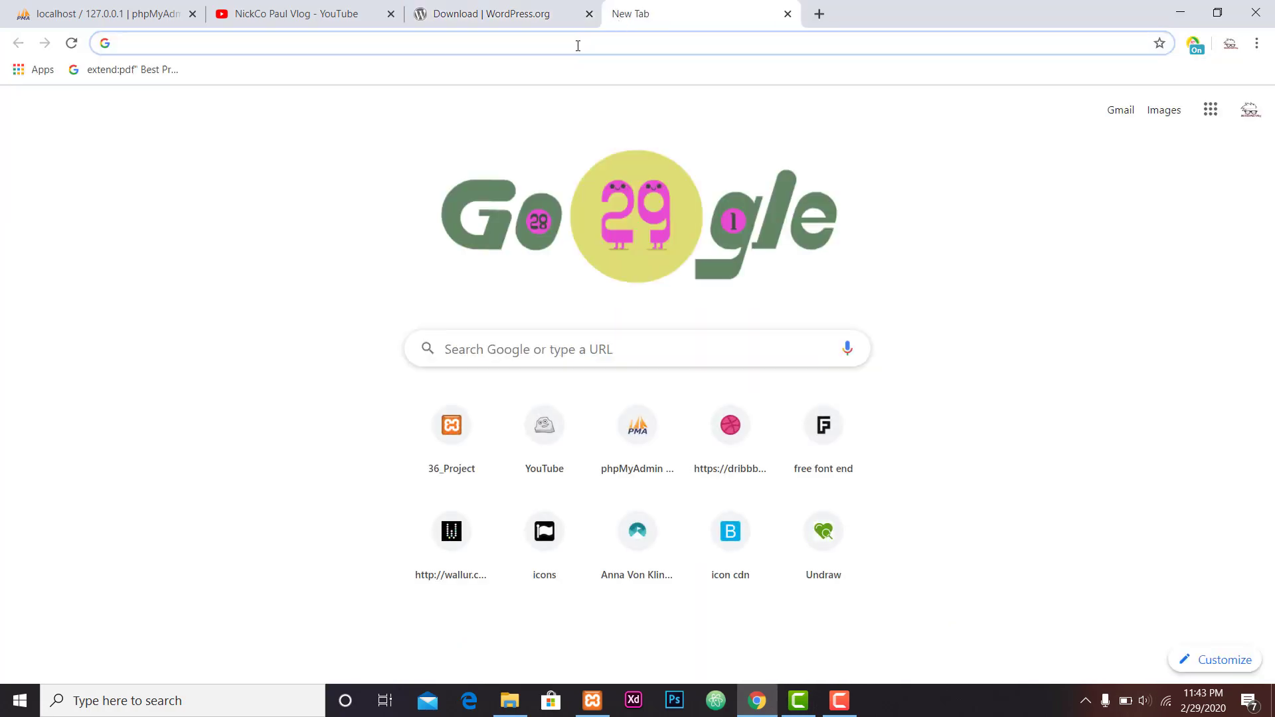
Load wordpress.com in the new tab, skim it, and return to the WordPress.org download tab.
text(wordpre)
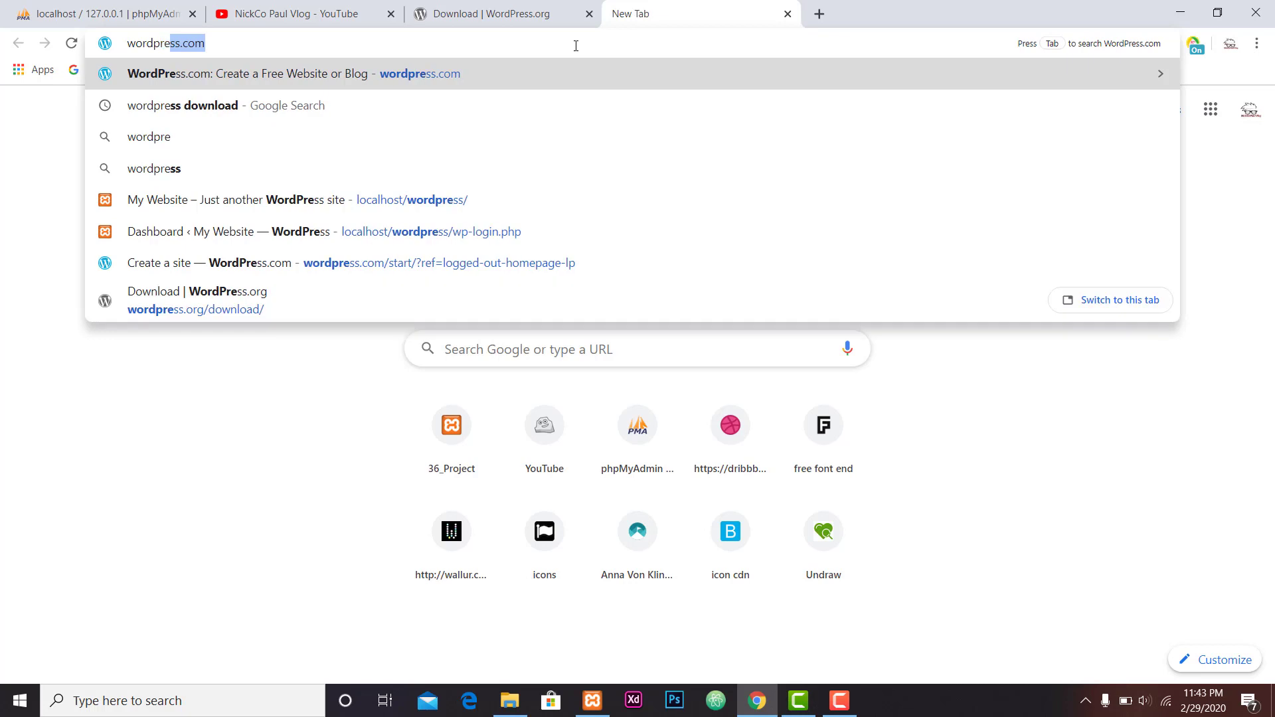
text(ss.com)
key(Return)
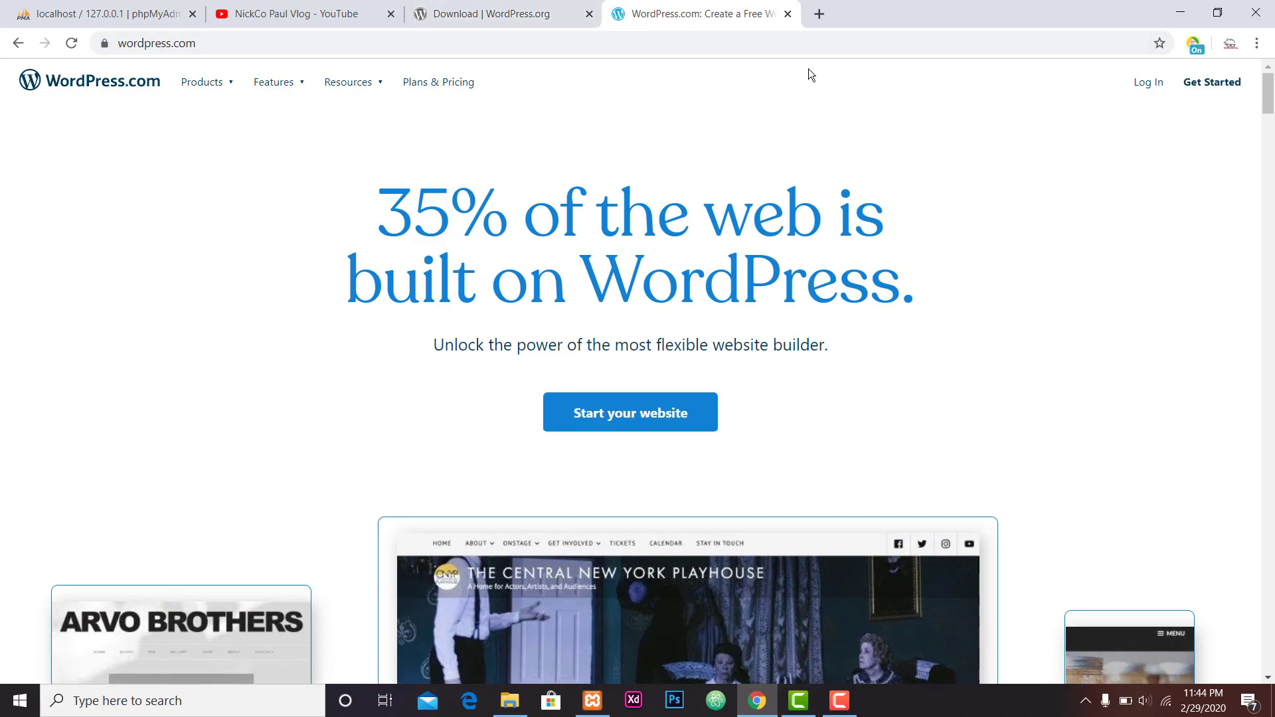
scroll(943, 220, down, 18)
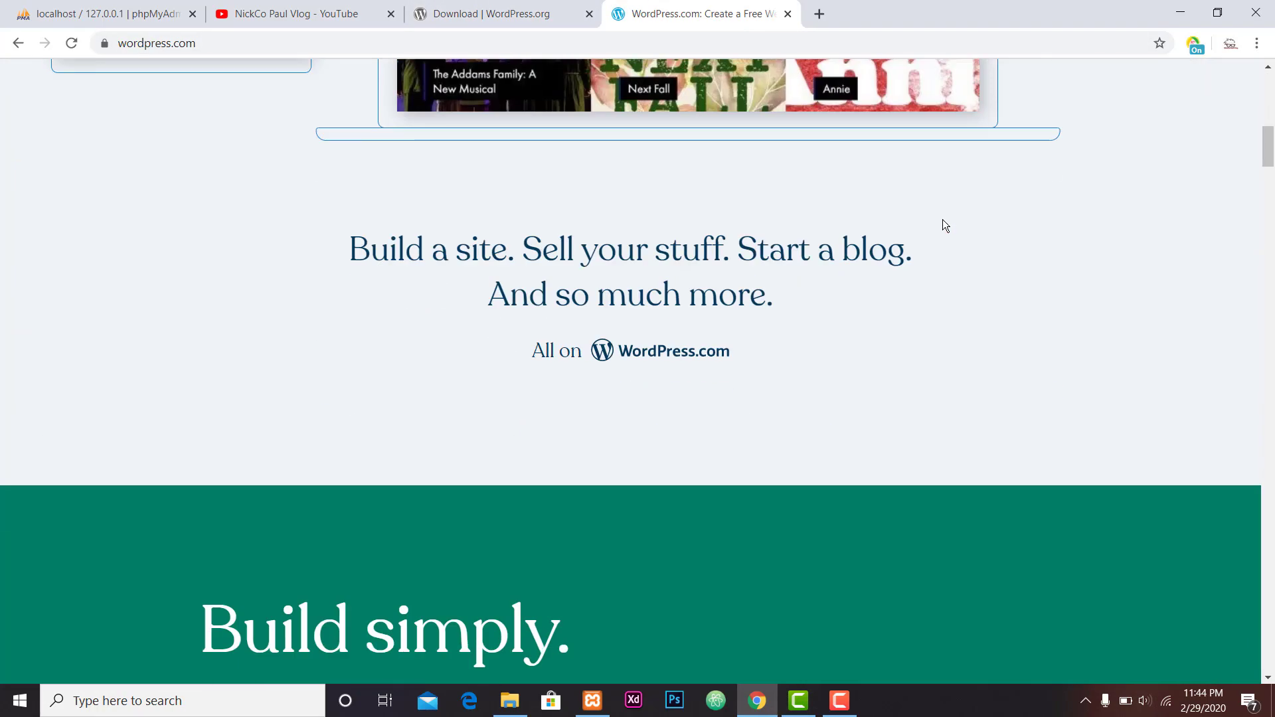
scroll(925, 219, up, 15)
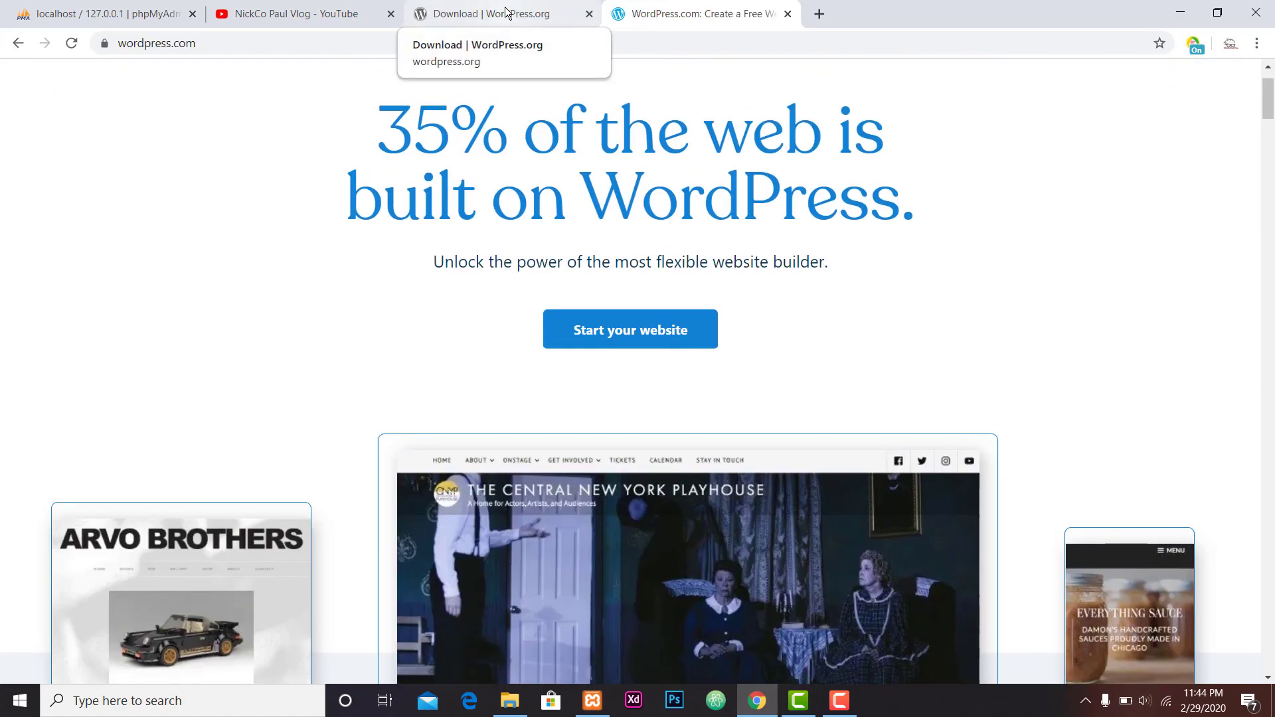
click(505, 12)
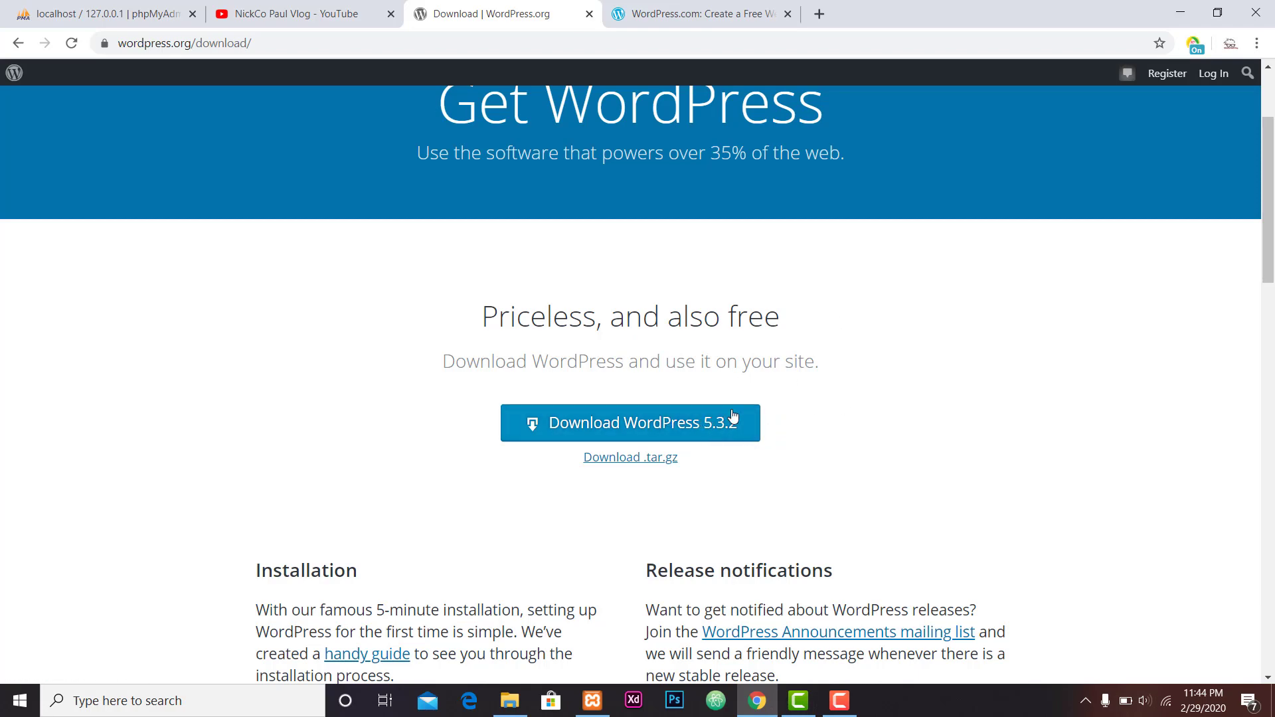
Download wordpress-5.3.2.zip and close the 'Hooray!' thank-you popup.
click(615, 423)
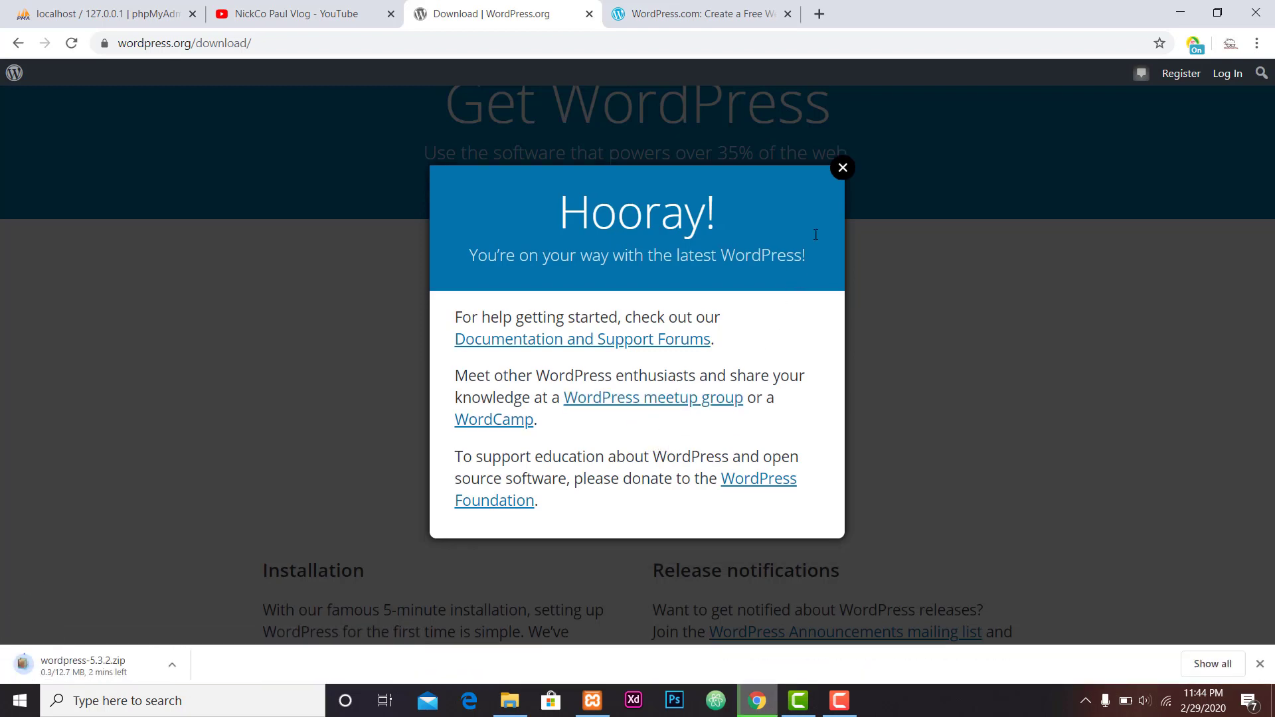
click(843, 171)
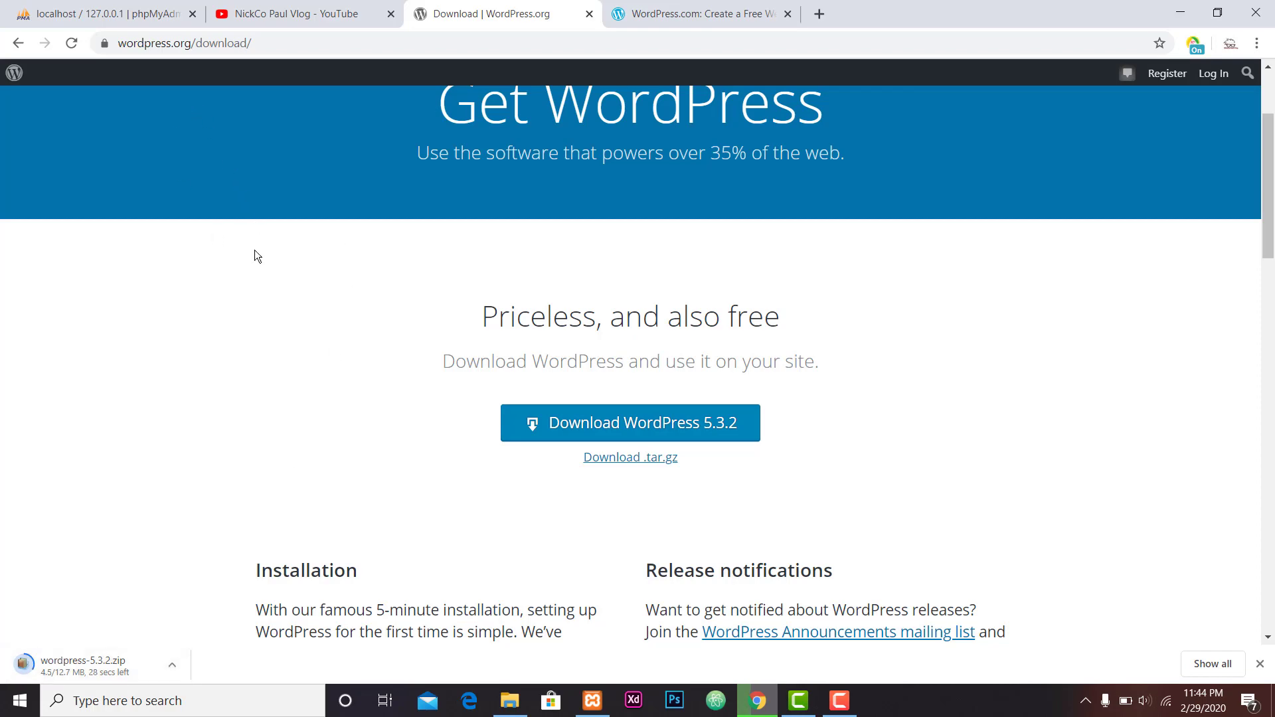
Go to phpMyAdmin's database creation page and enter wordpress as the new database name.
click(107, 12)
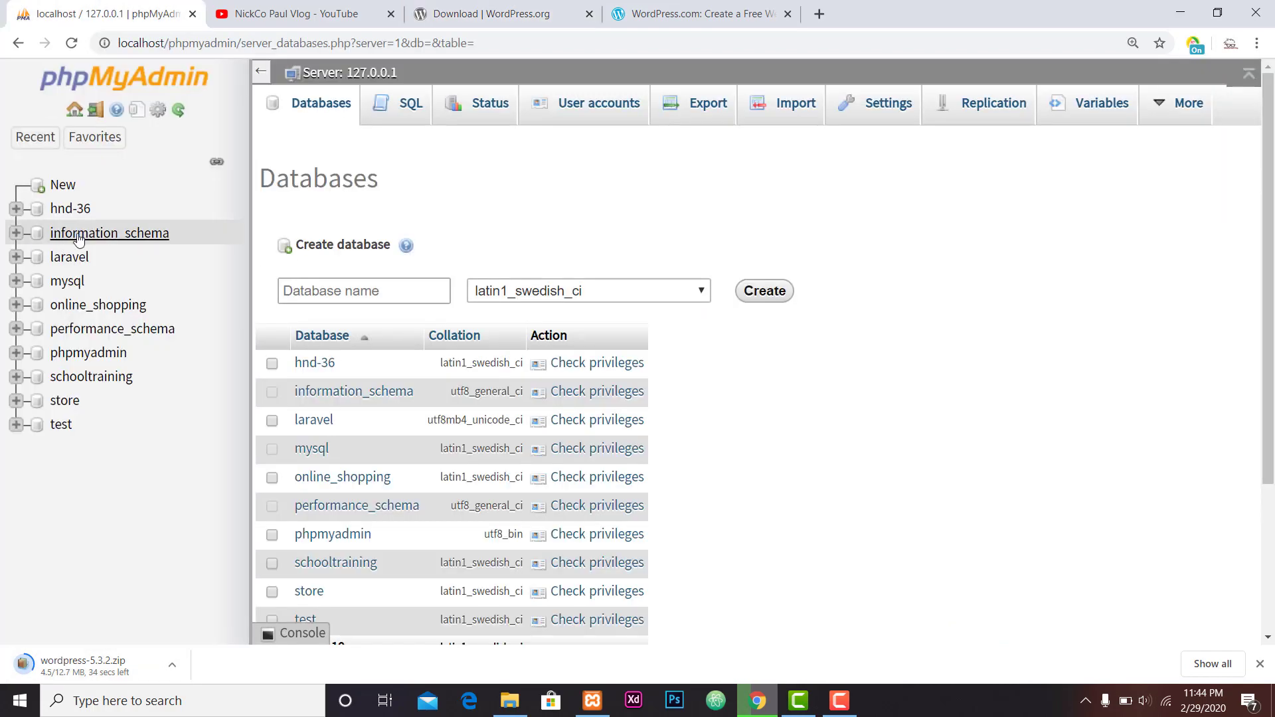
click(63, 186)
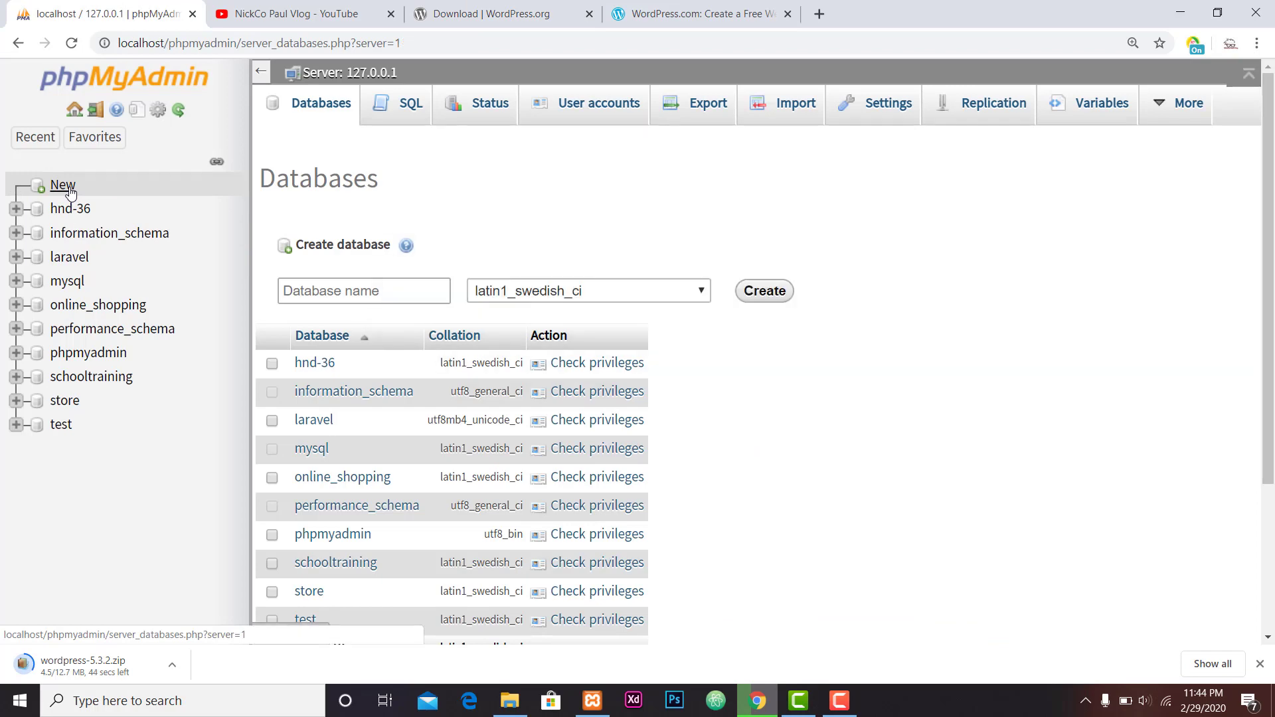
click(385, 292)
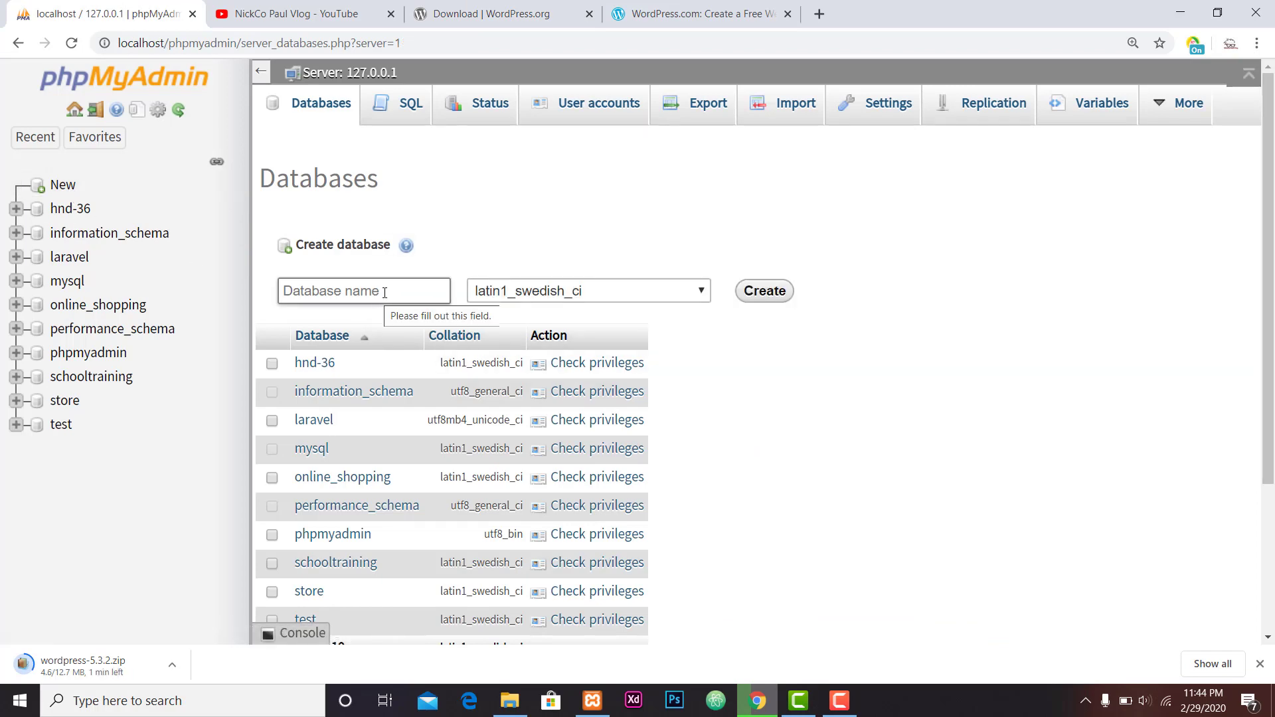
scroll(400, 292, down, 3)
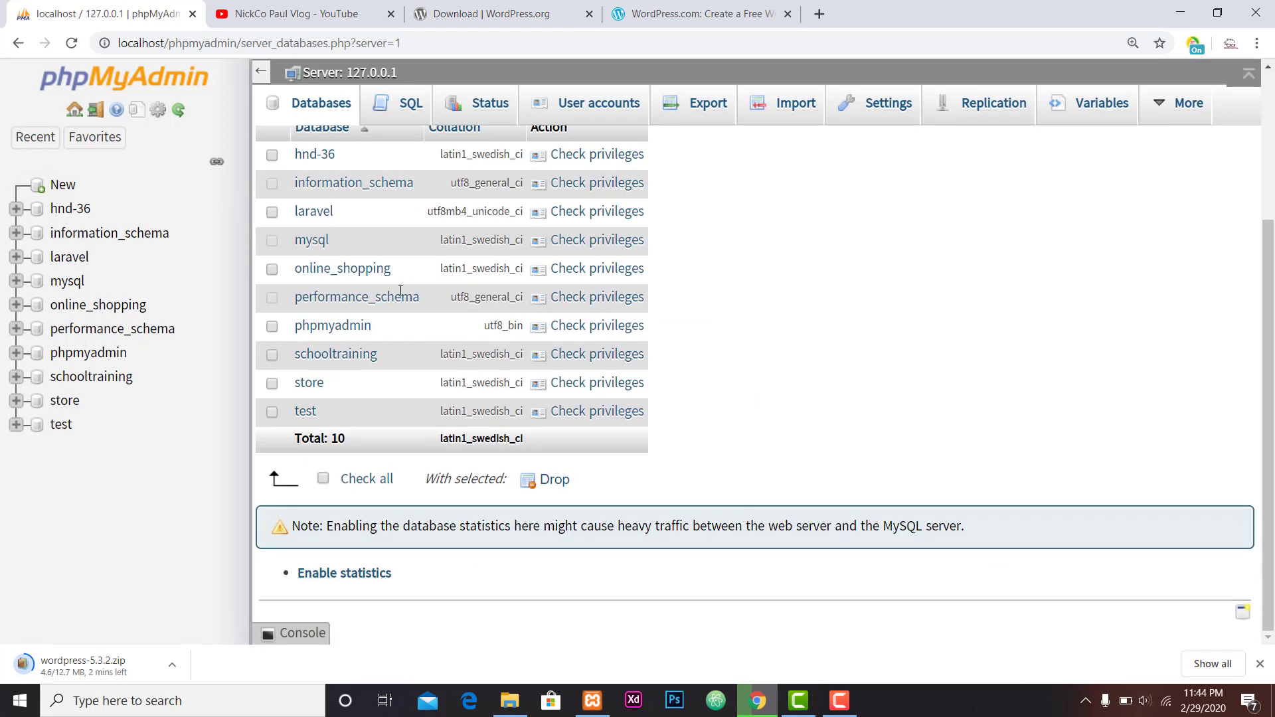
scroll(398, 319, up, 3)
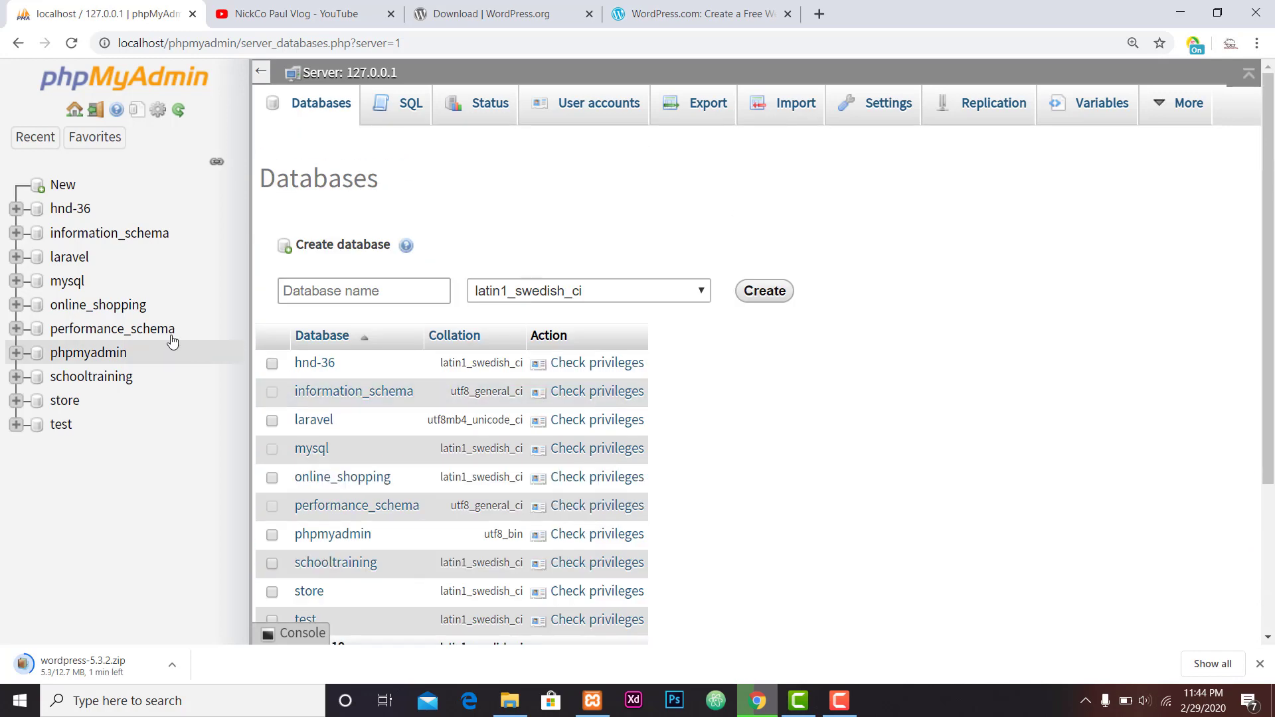
click(66, 187)
click(383, 299)
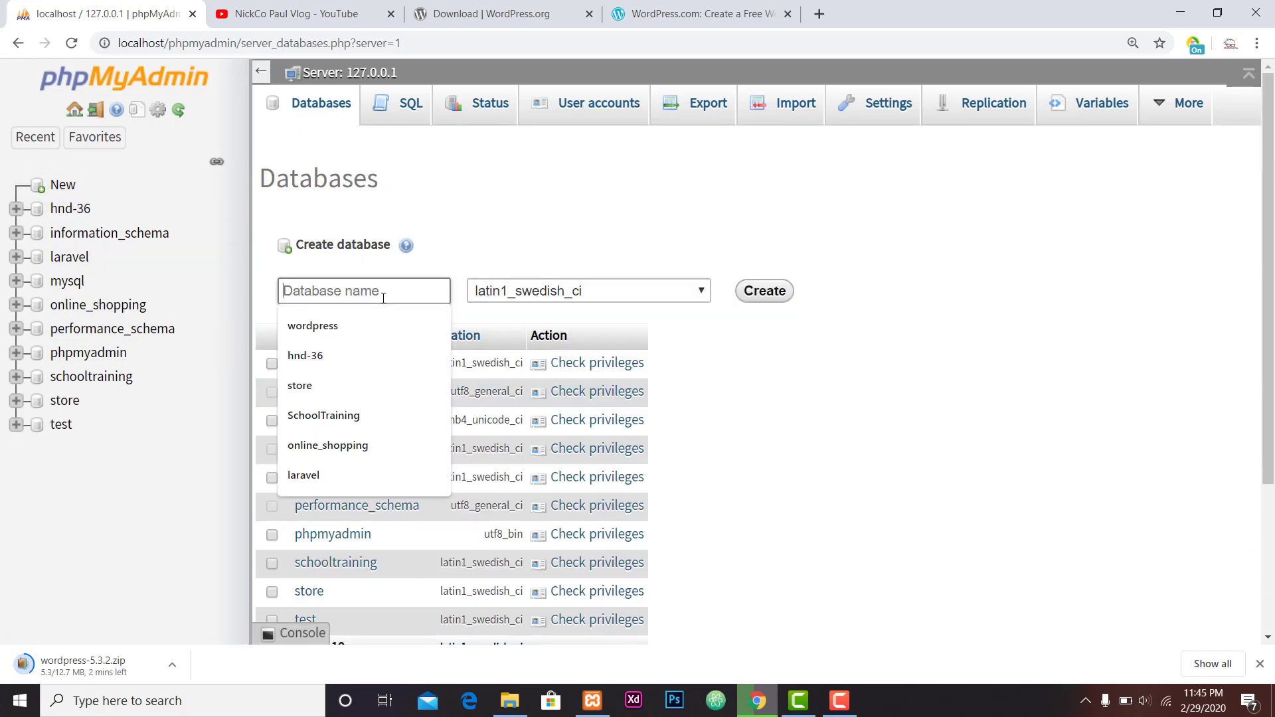
click(347, 324)
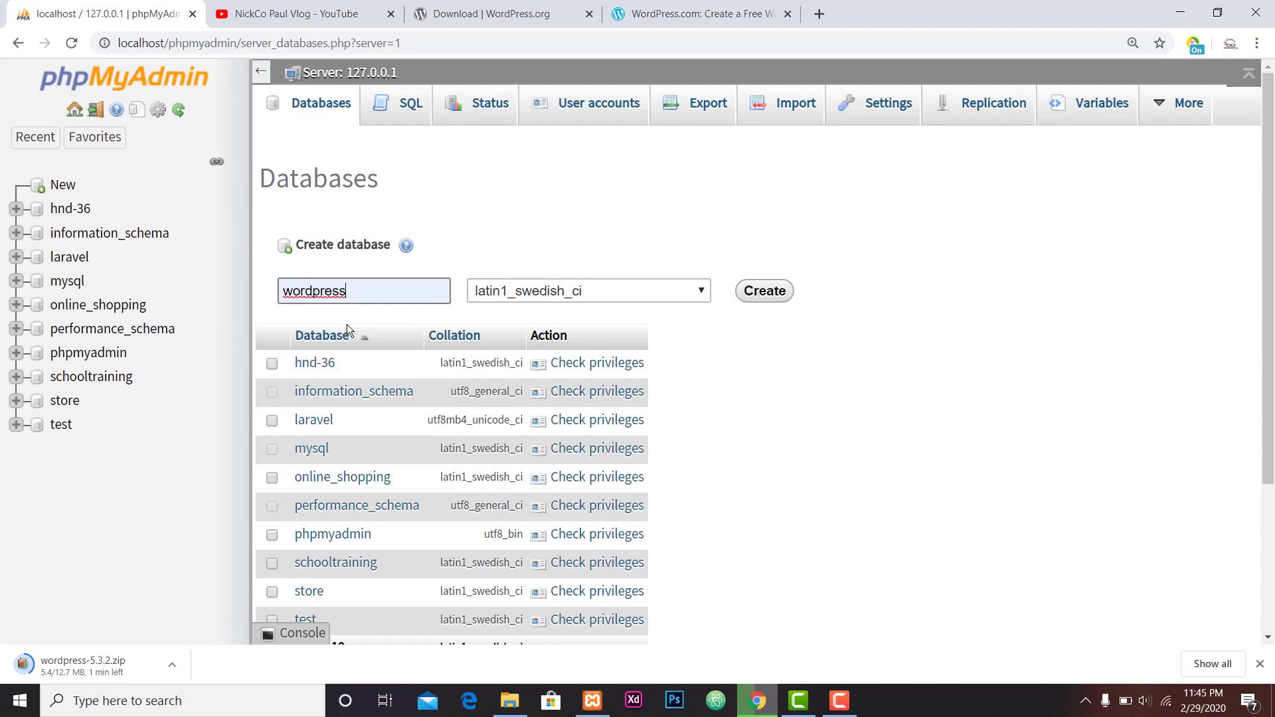
Choose the utf8_unicode_ci collation and create the wordpress database.
click(698, 296)
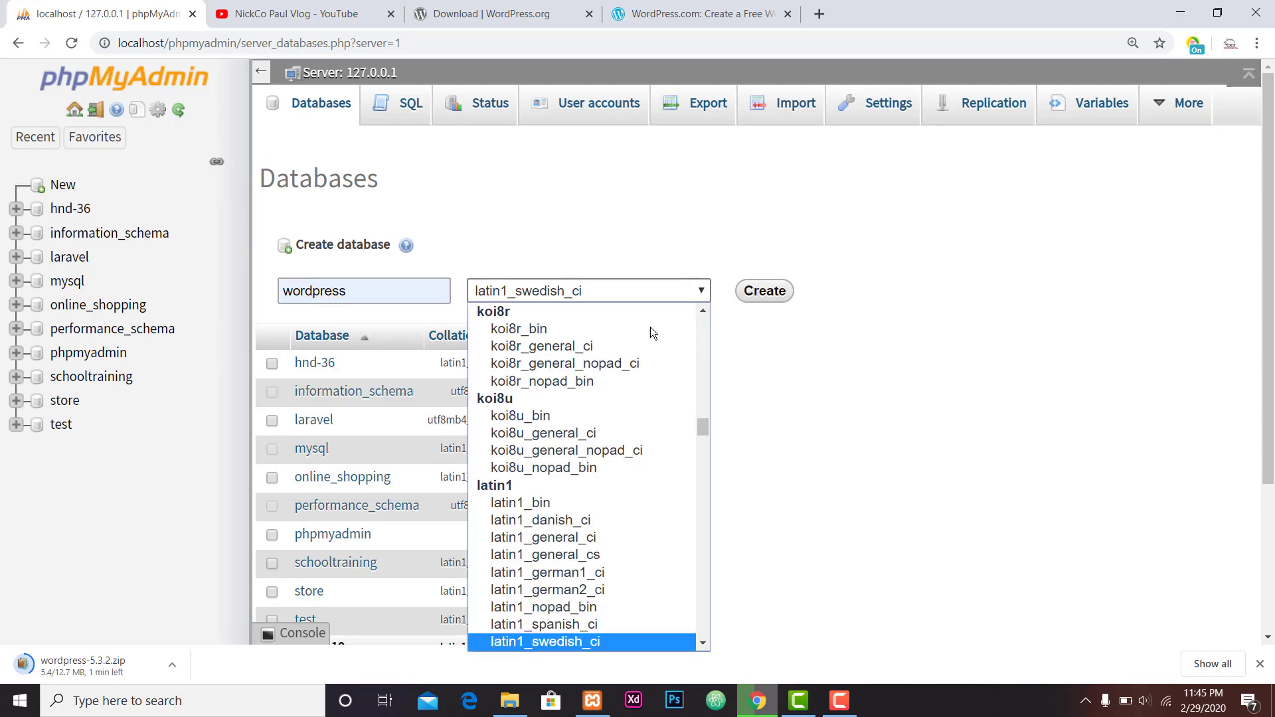
scroll(593, 425, down, 15)
scroll(592, 428, down, 20)
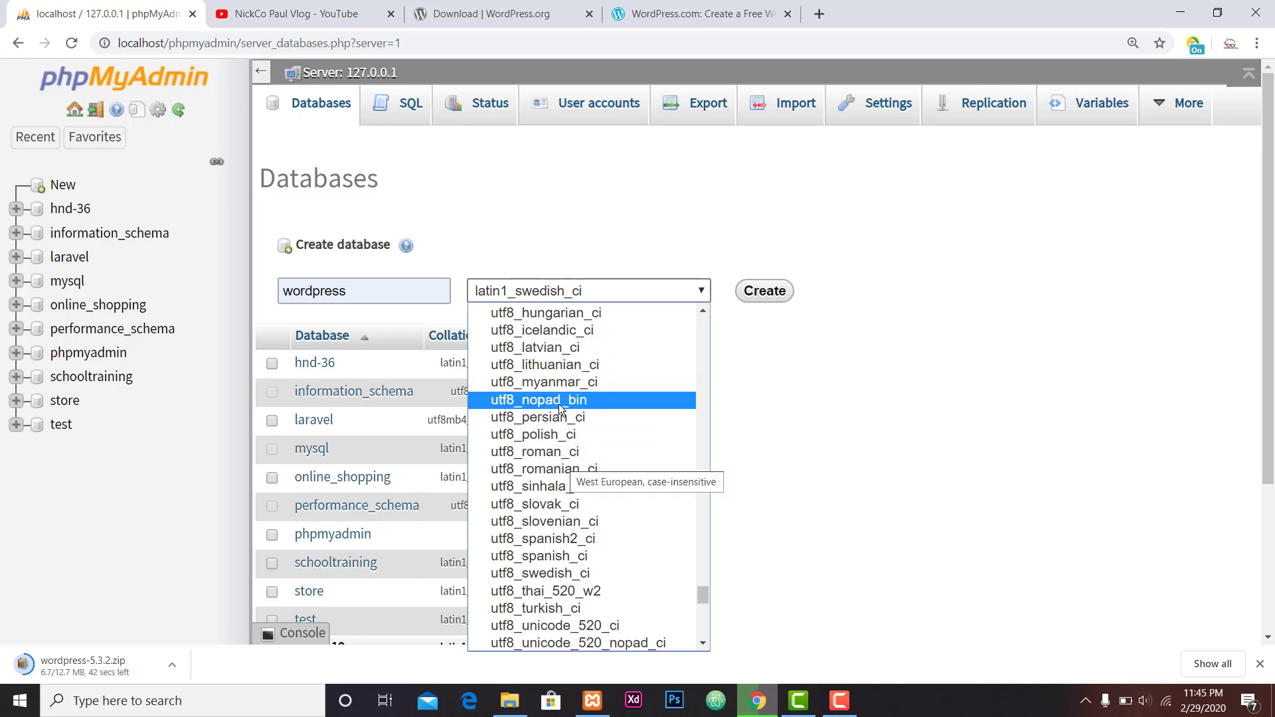
scroll(559, 406, down, 3)
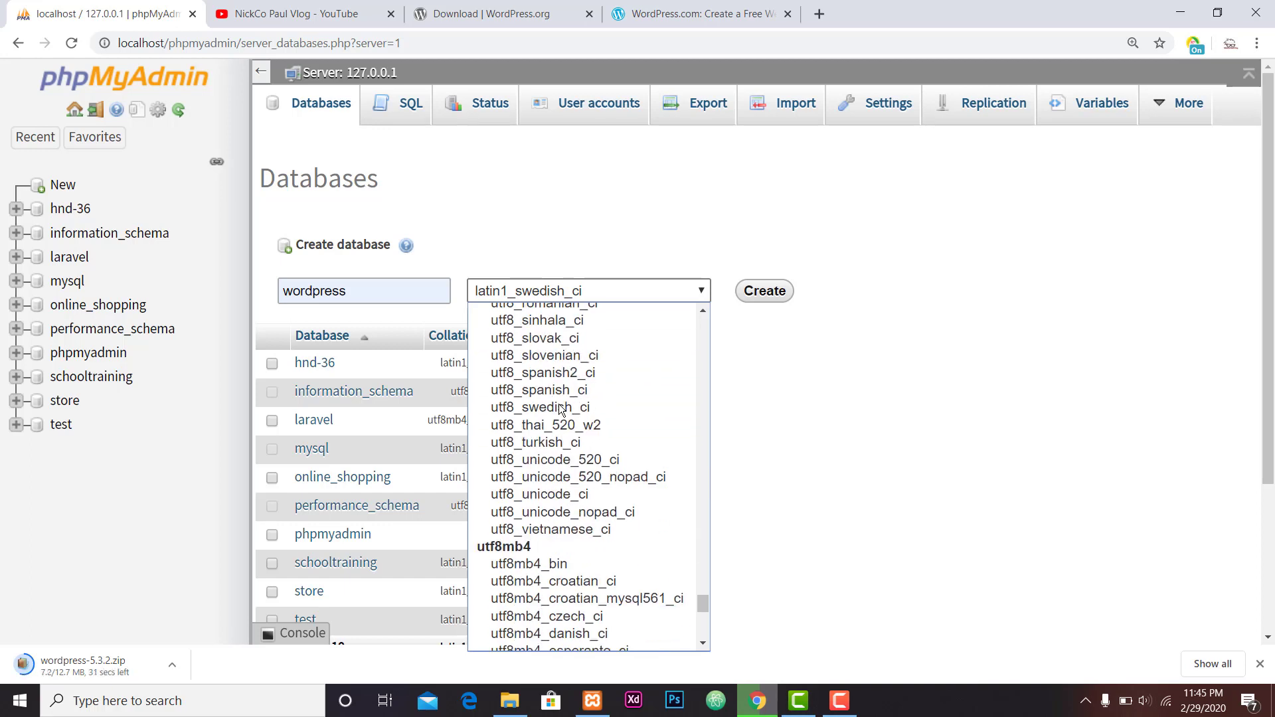
scroll(559, 407, down, 3)
scroll(559, 406, up, 3)
click(571, 495)
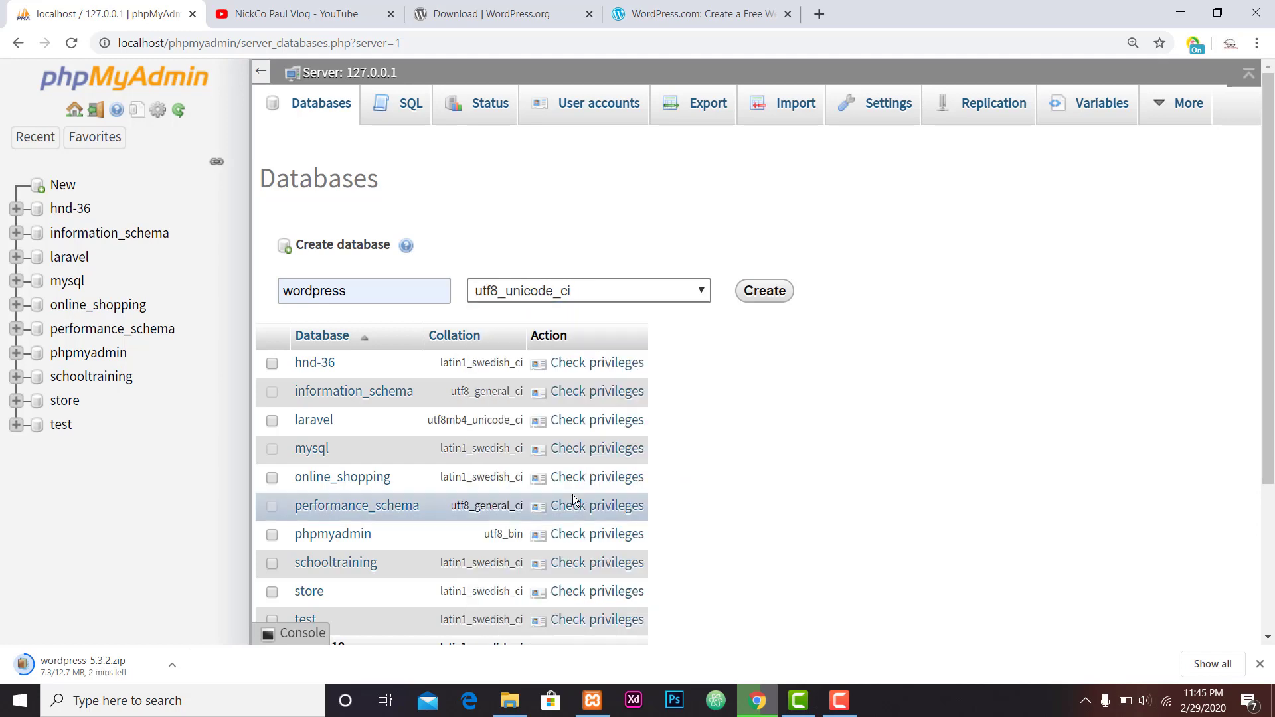
click(760, 295)
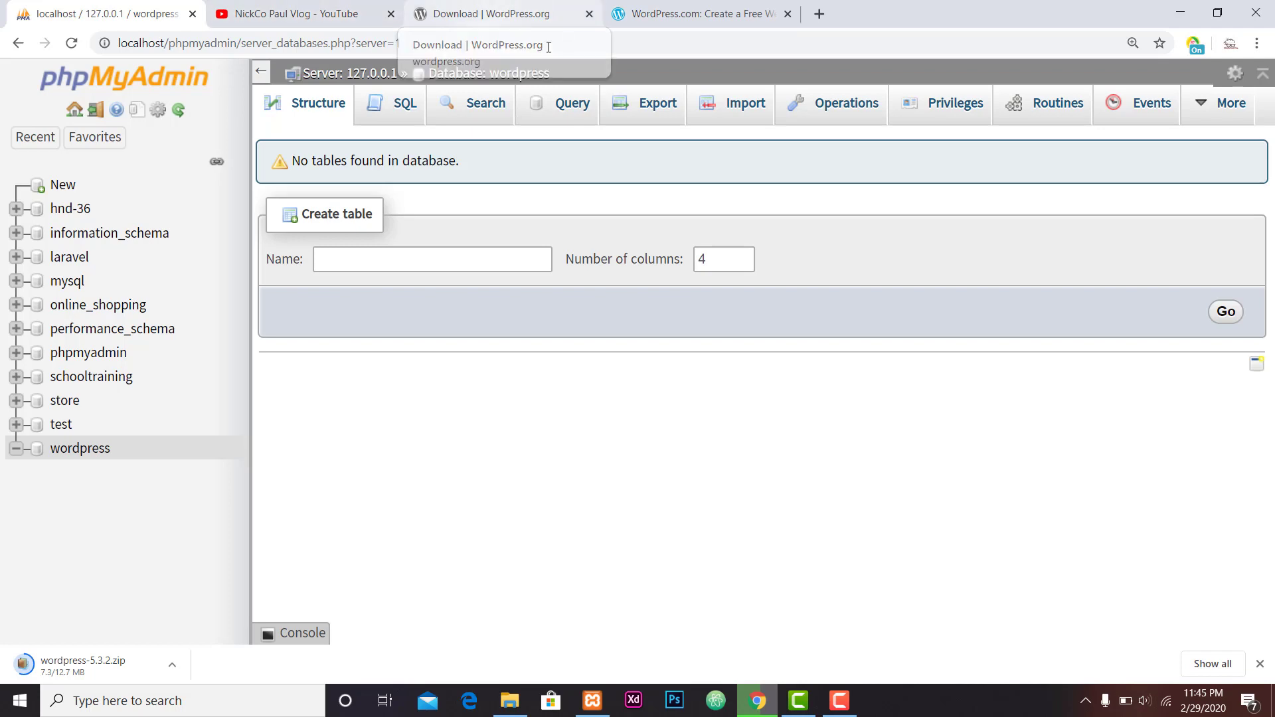
Browse the WordPress.com landing page's features and themes, then bring up the Chapter-10 folder.
click(620, 12)
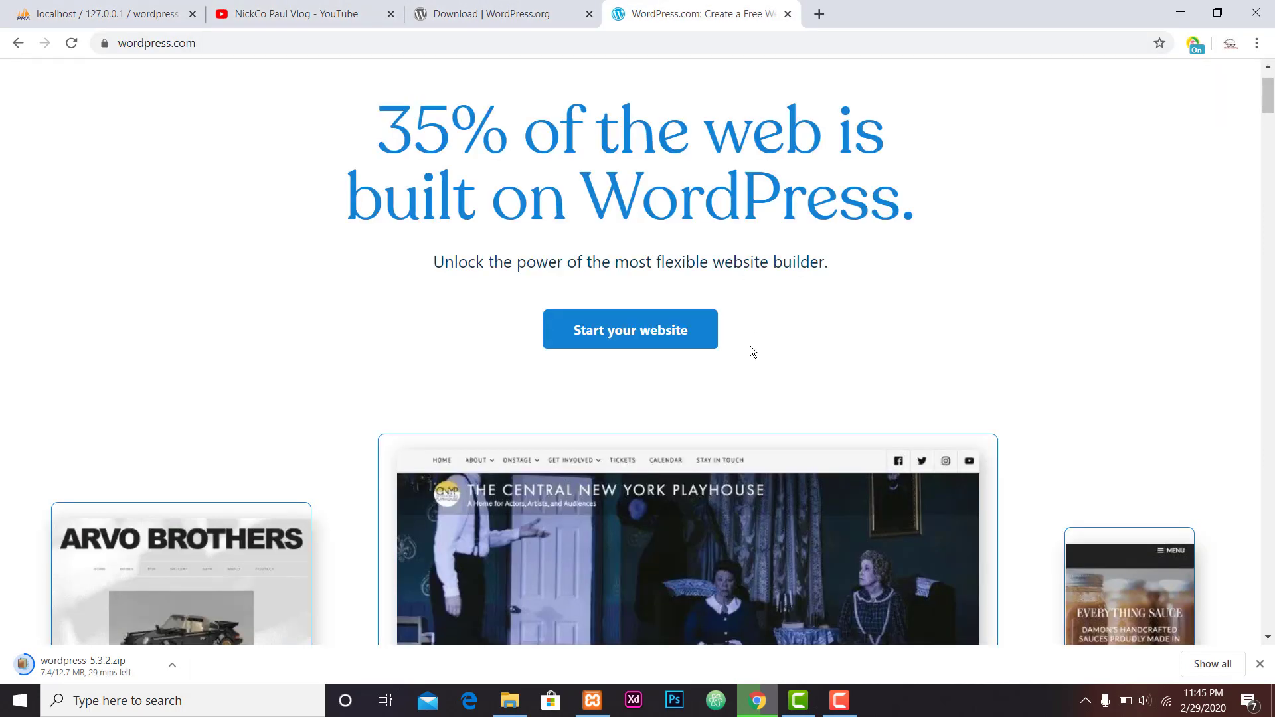
scroll(788, 508, down, 20)
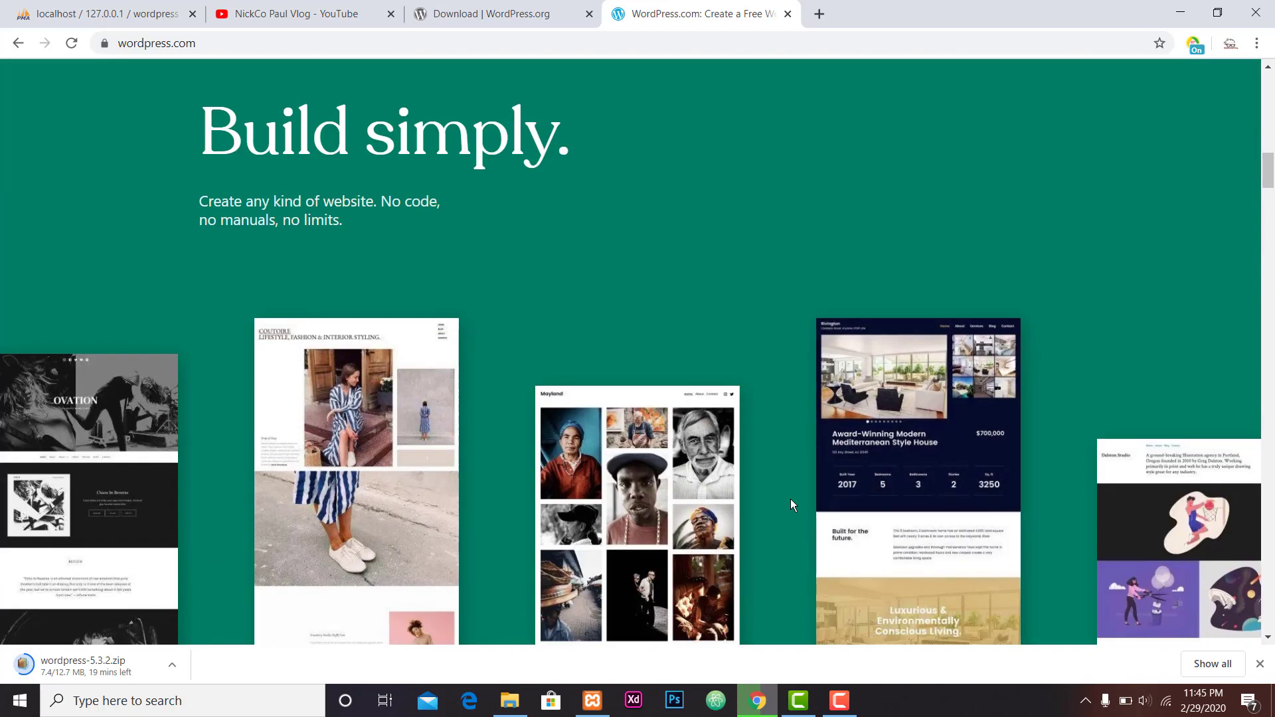
scroll(791, 499, down, 15)
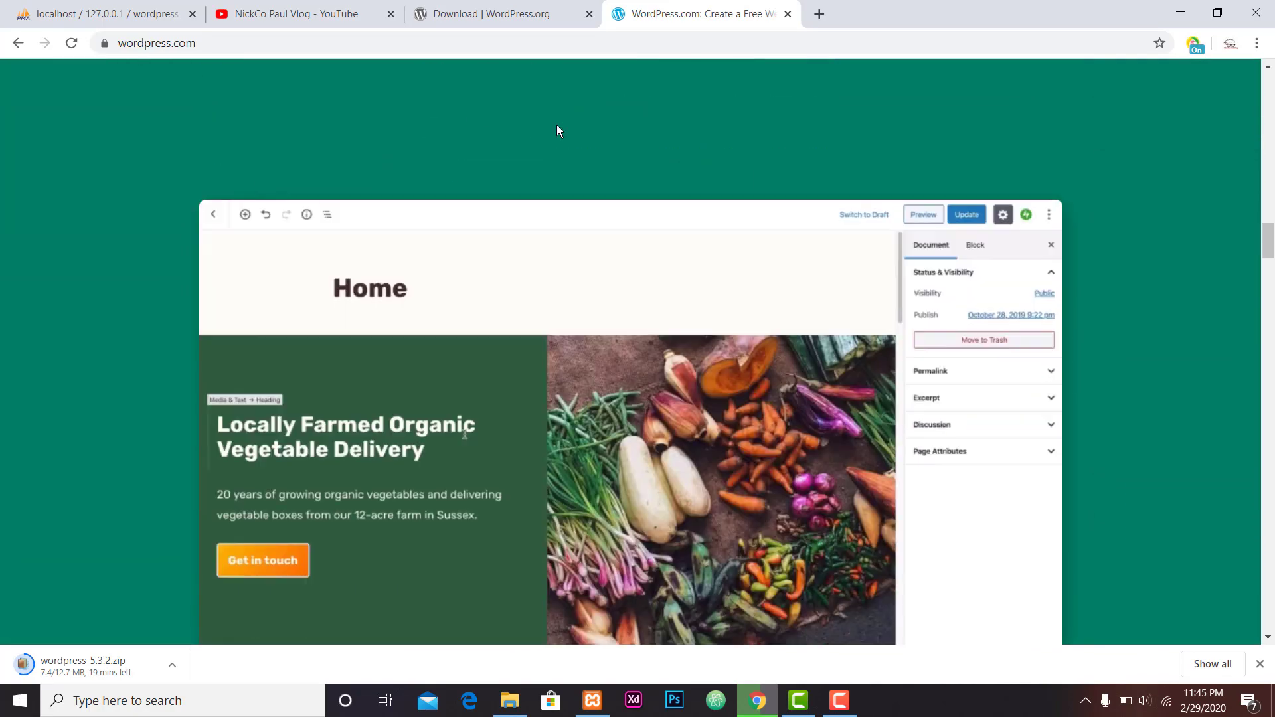
scroll(615, 287, down, 14)
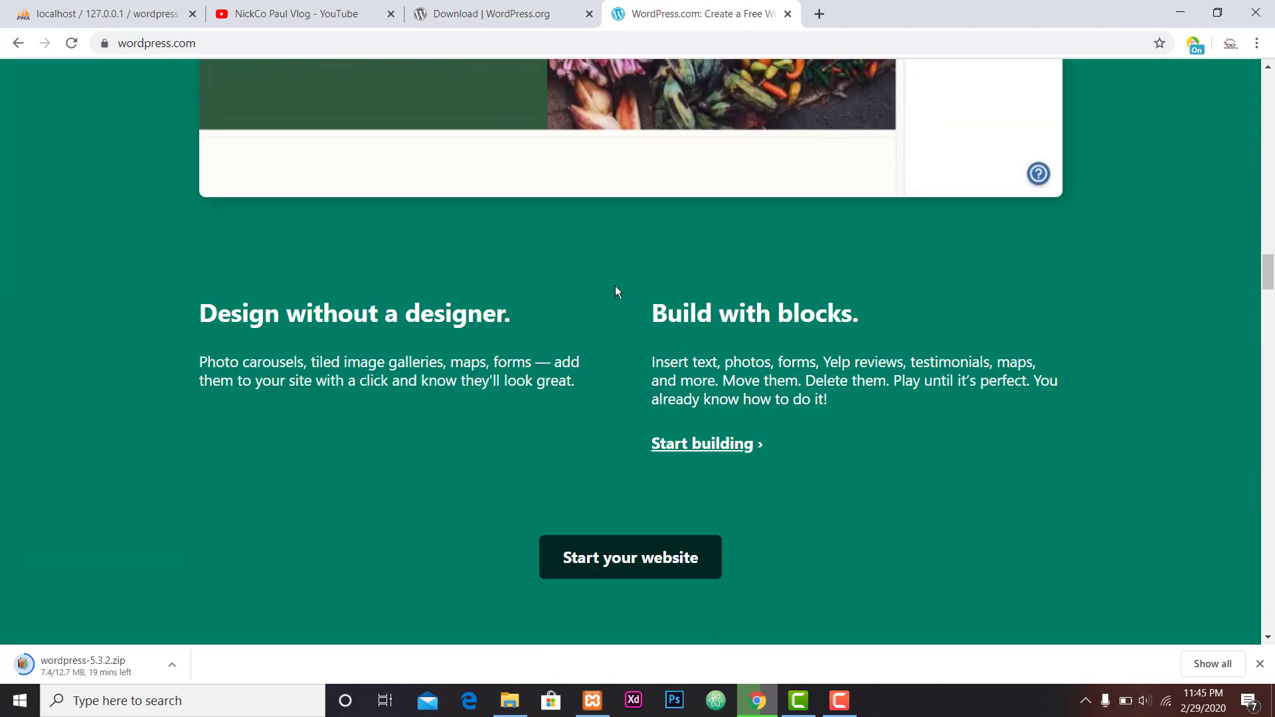
scroll(734, 319, down, 15)
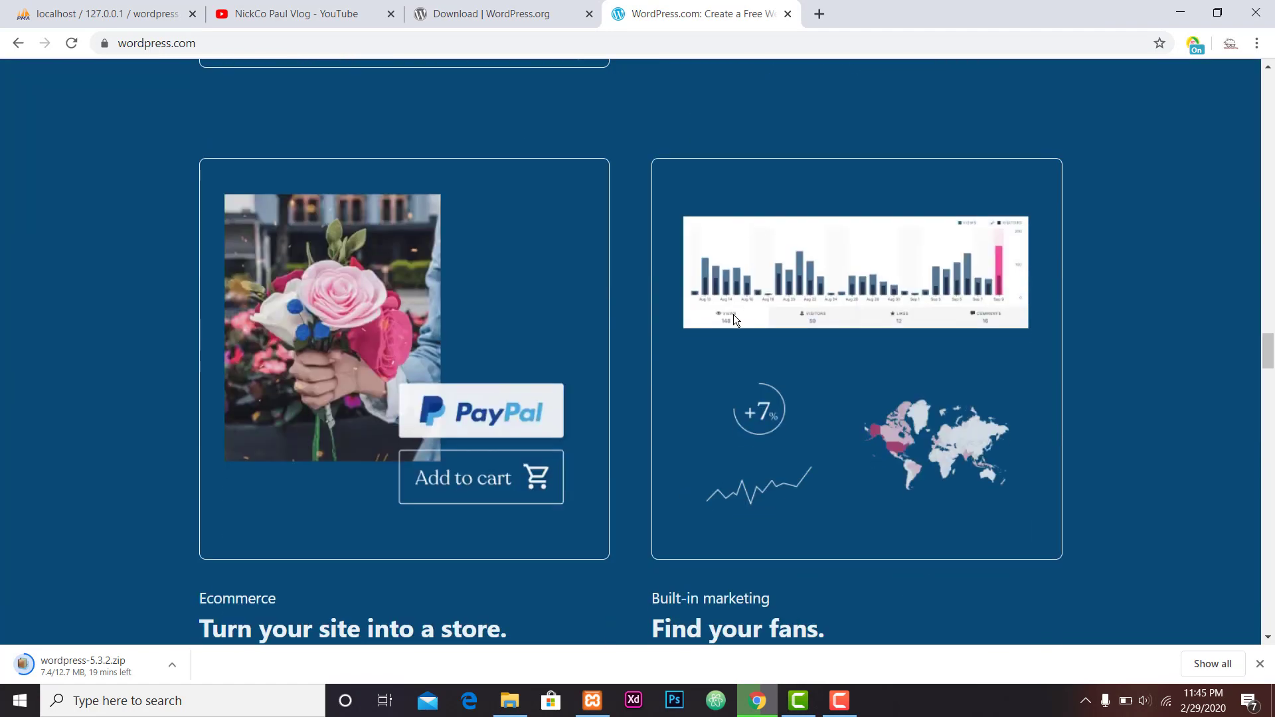
scroll(733, 320, down, 5)
scroll(734, 318, up, 20)
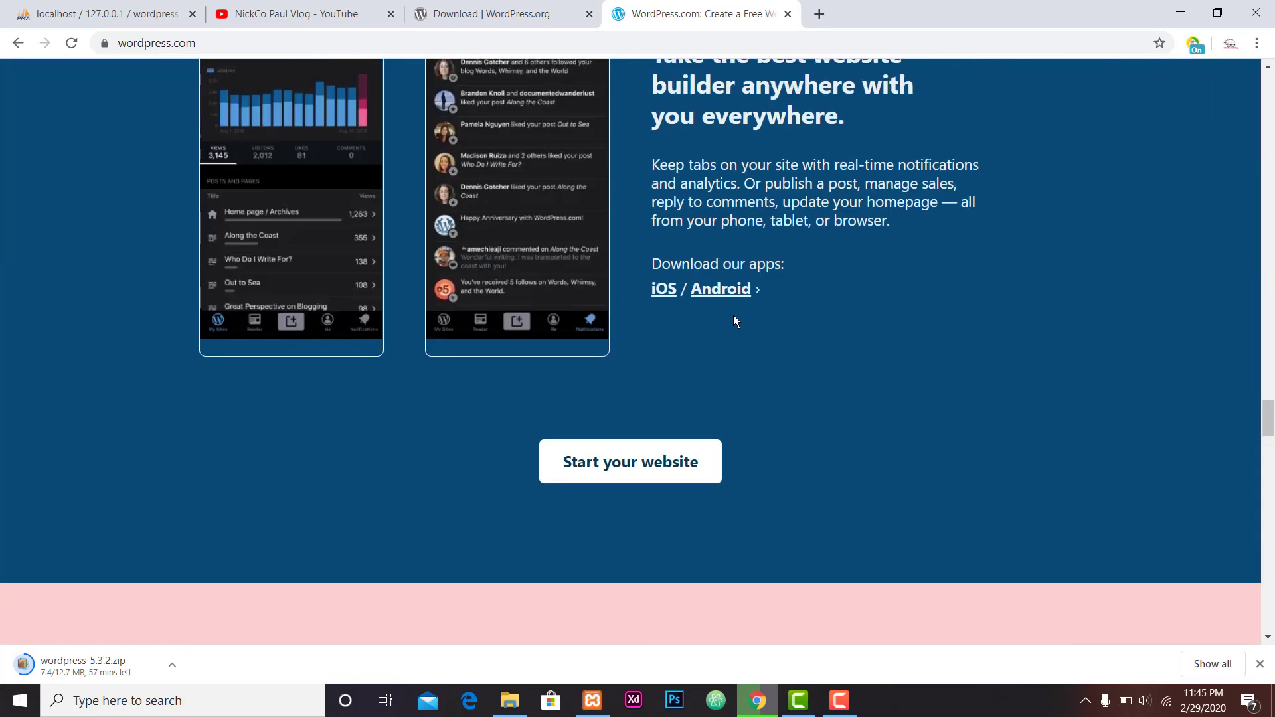
scroll(623, 236, up, 15)
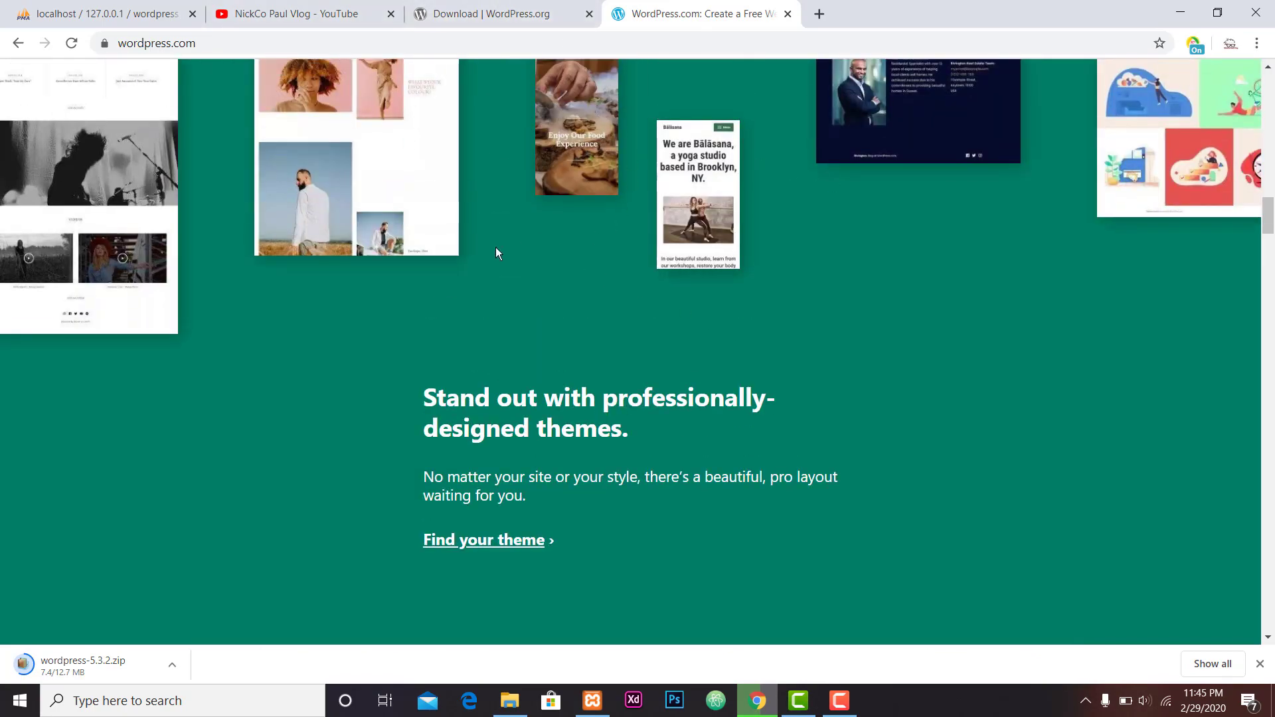
scroll(686, 365, up, 10)
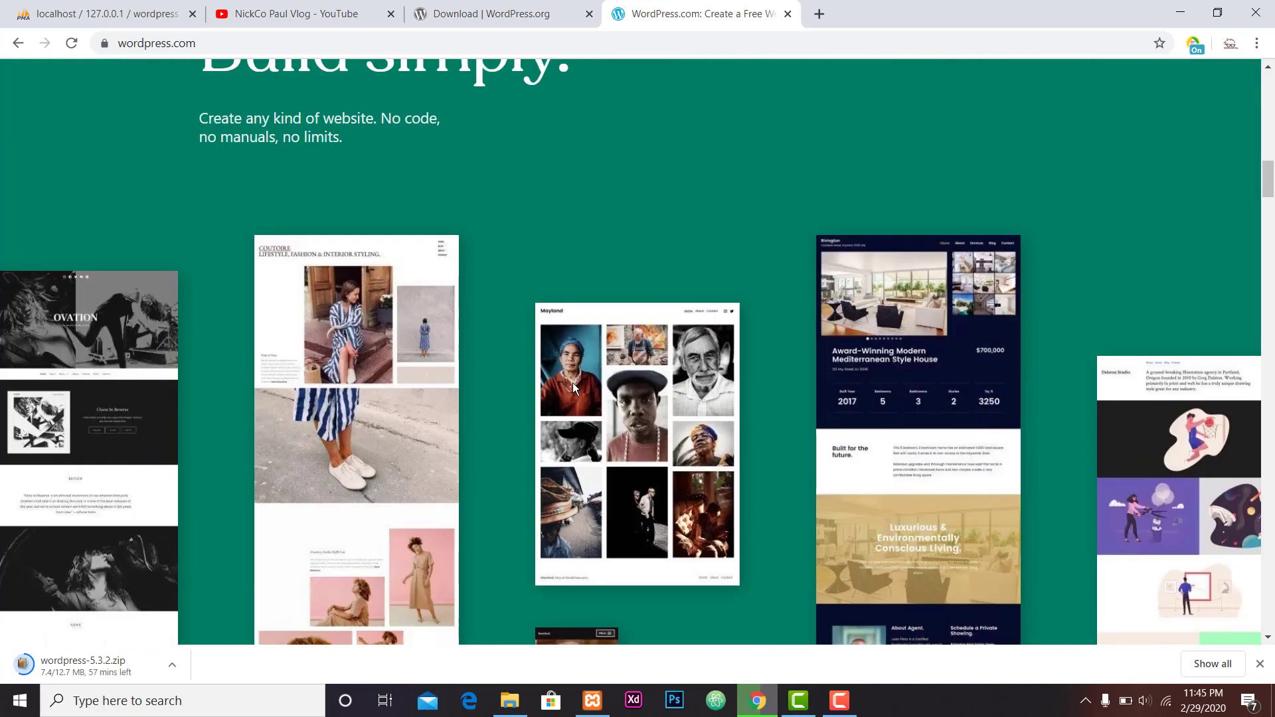
scroll(565, 372, up, 3)
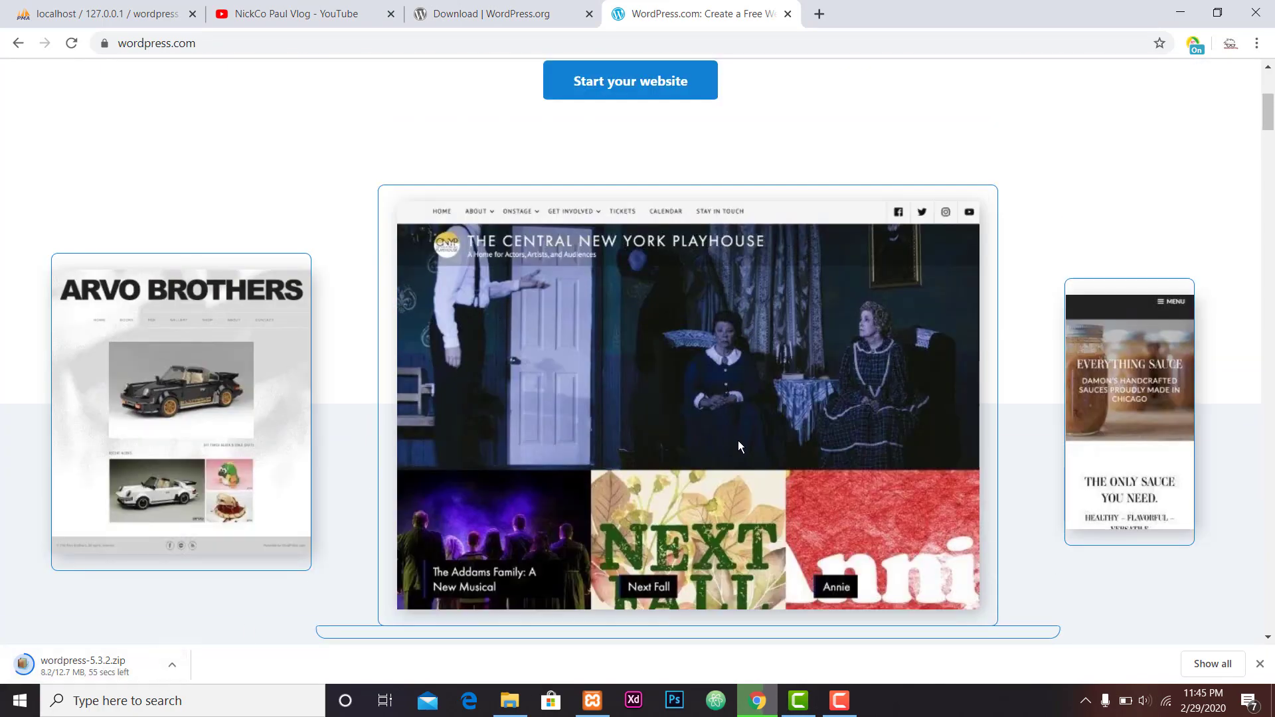
scroll(787, 410, down, 15)
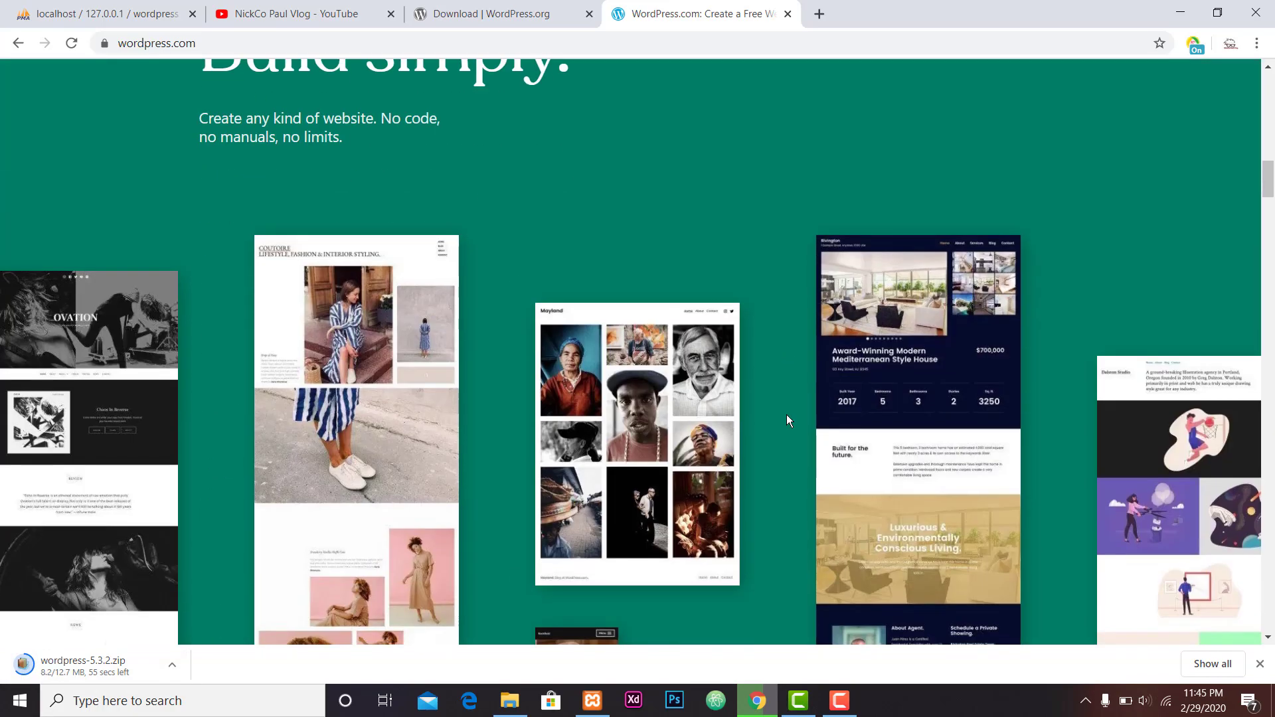
scroll(786, 419, down, 3)
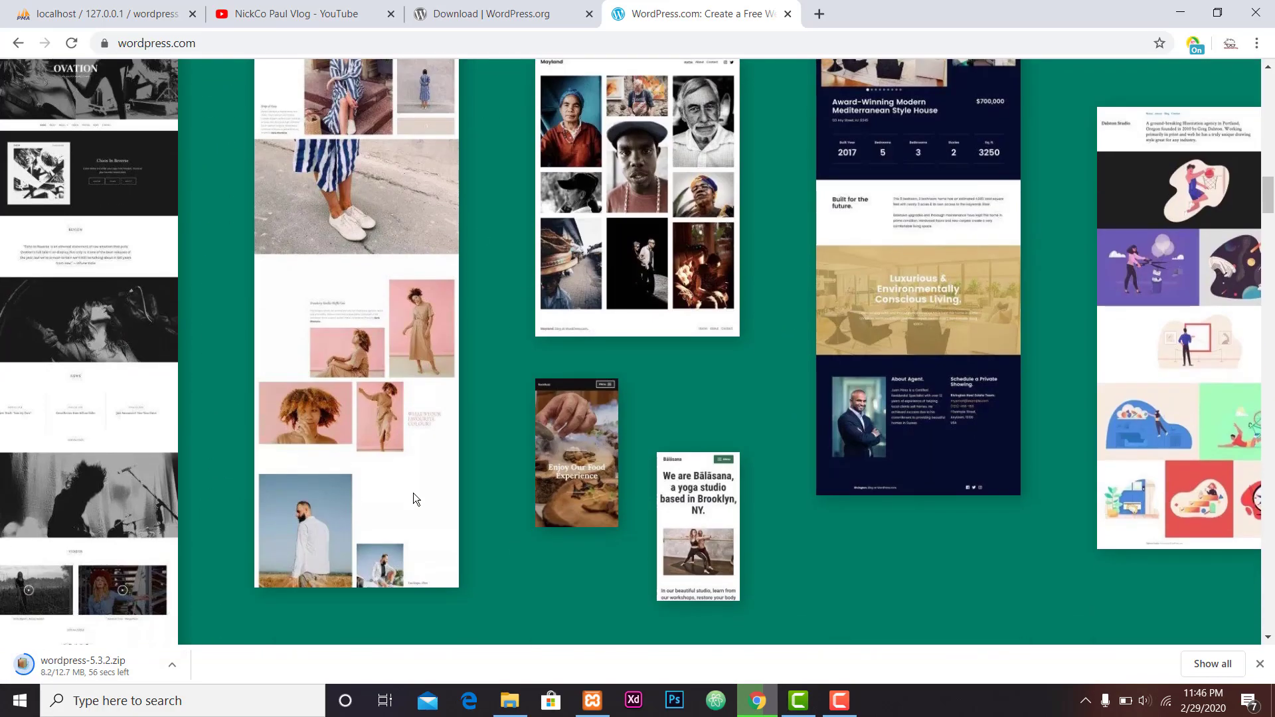
click(510, 701)
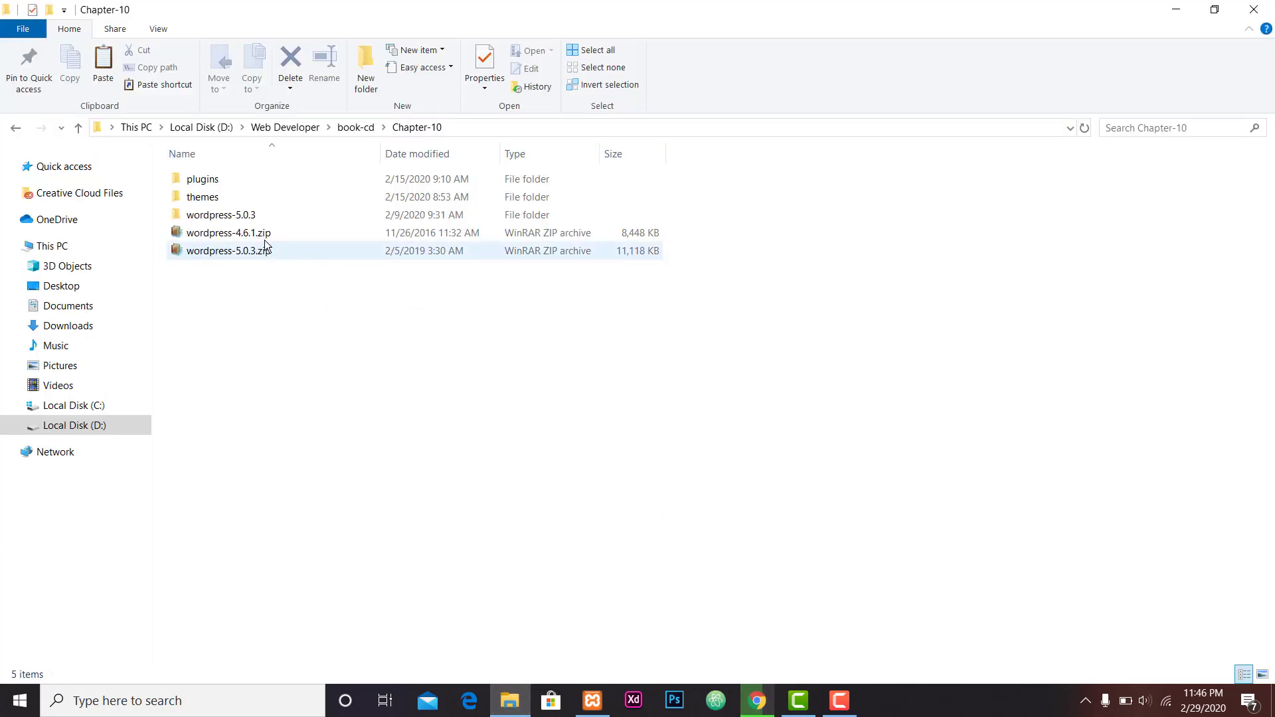
Check the theme archives in the themes folder, return to Chapter-10, then go back to the browser.
double_click(232, 198)
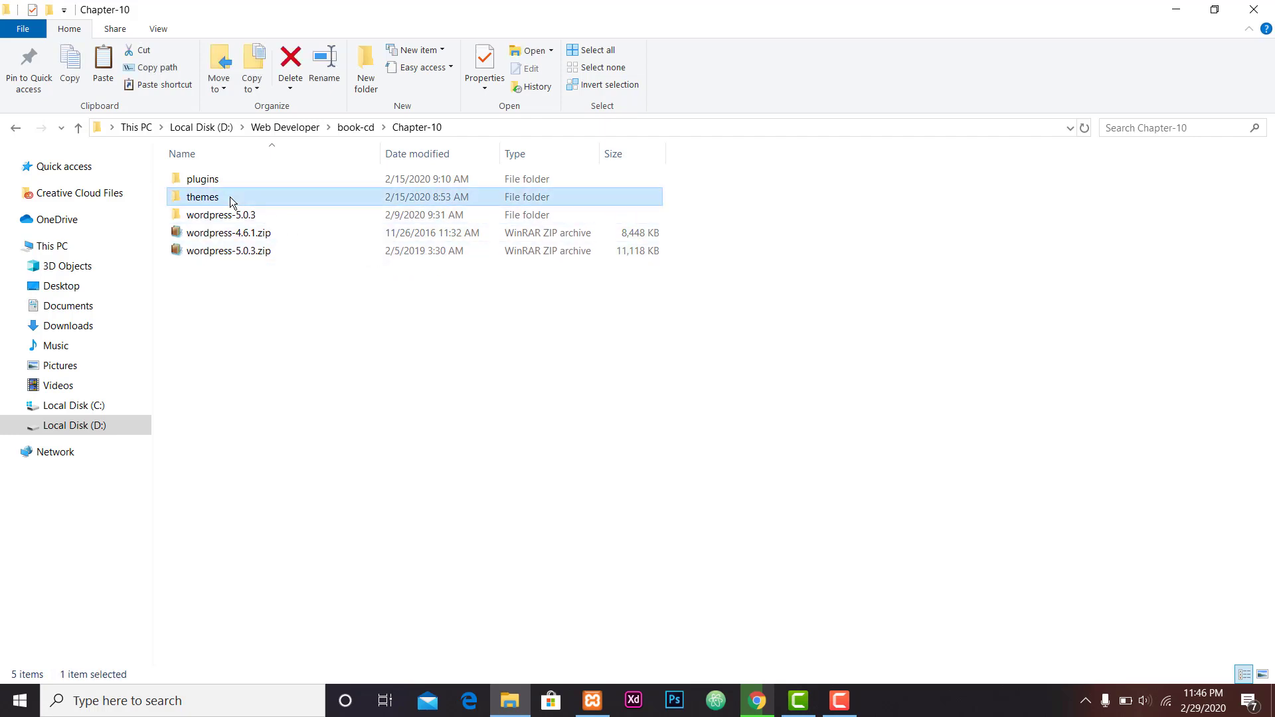
click(416, 127)
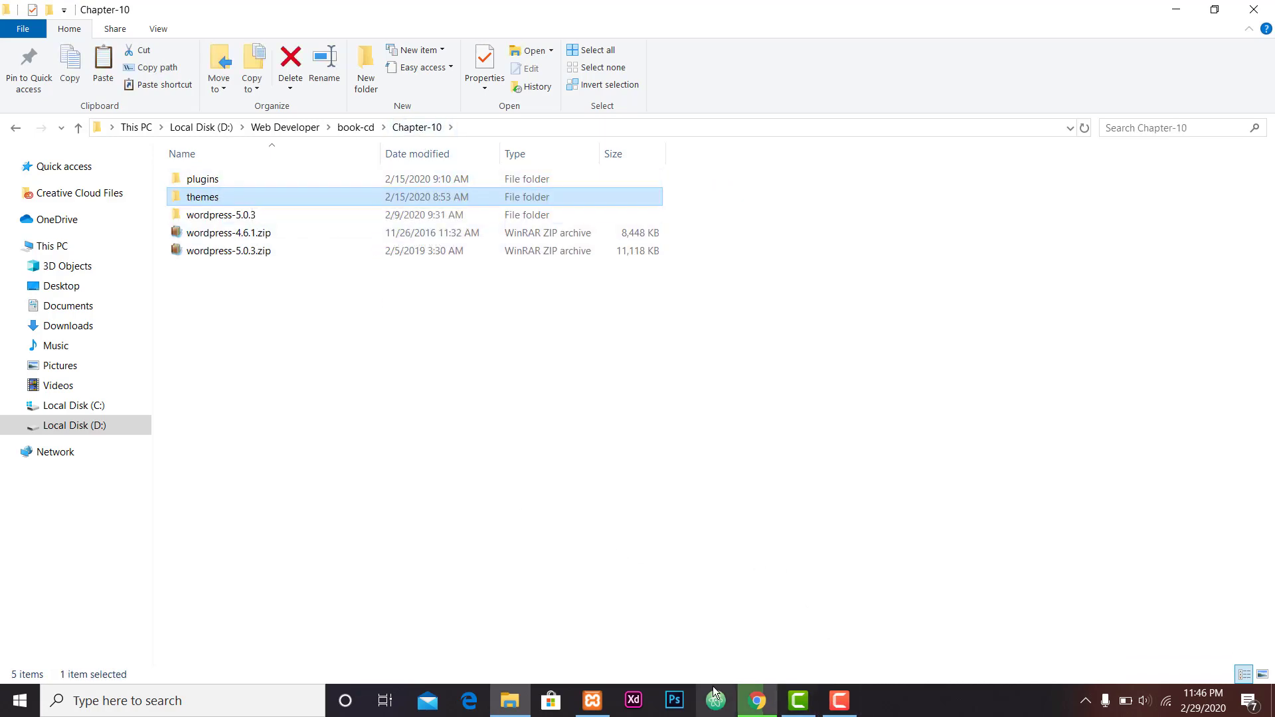
click(759, 701)
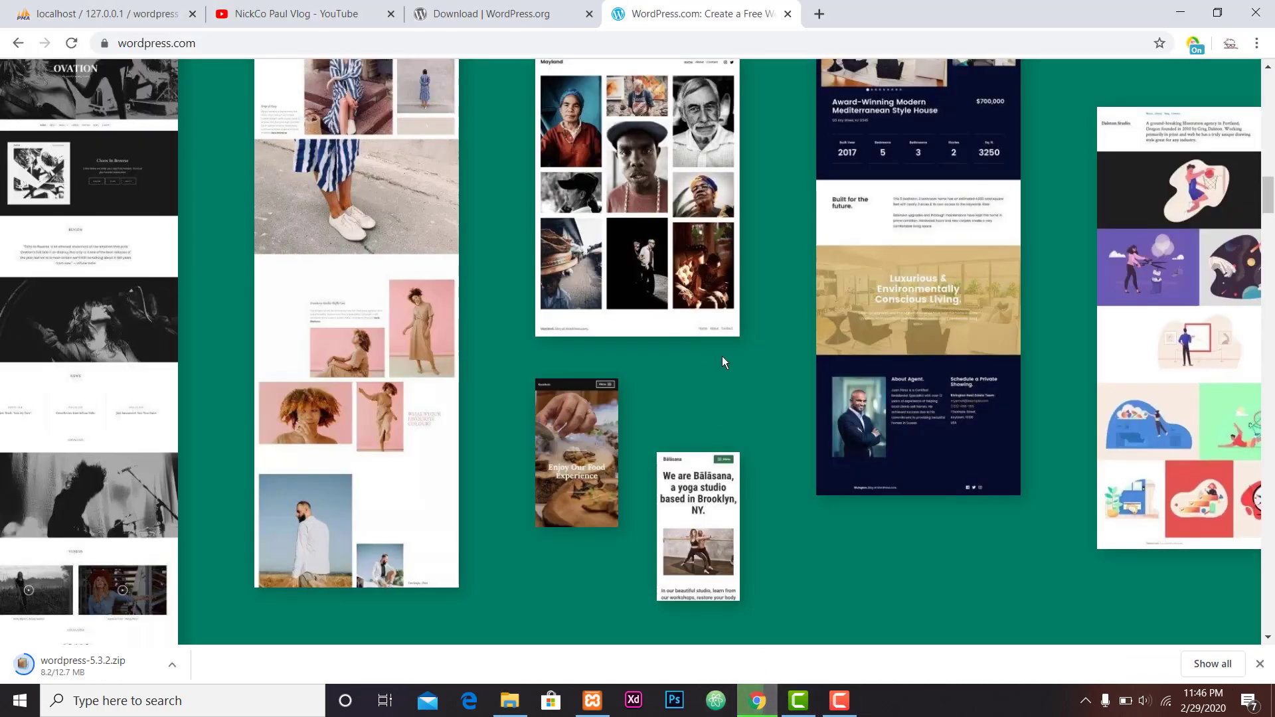
Scroll the wordpress.com page, briefly switching to the Chapter-10 folder window and back.
scroll(395, 443, up, 4)
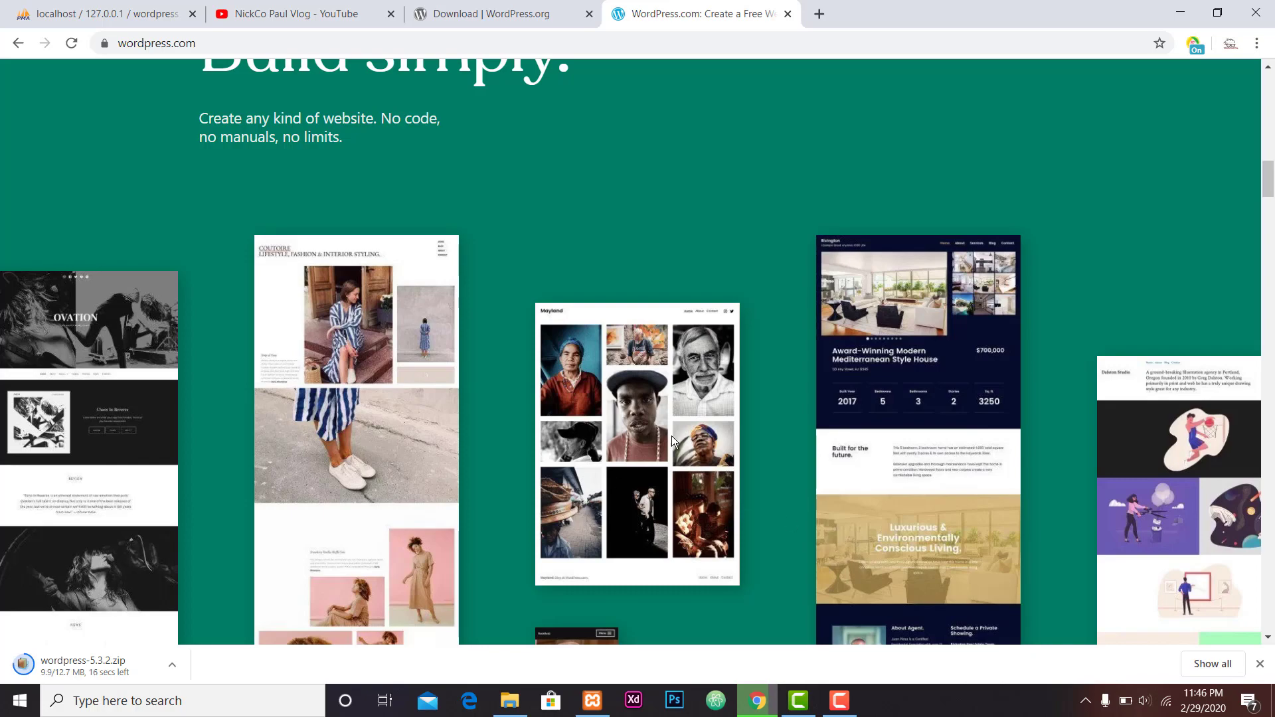
scroll(697, 372, down, 3)
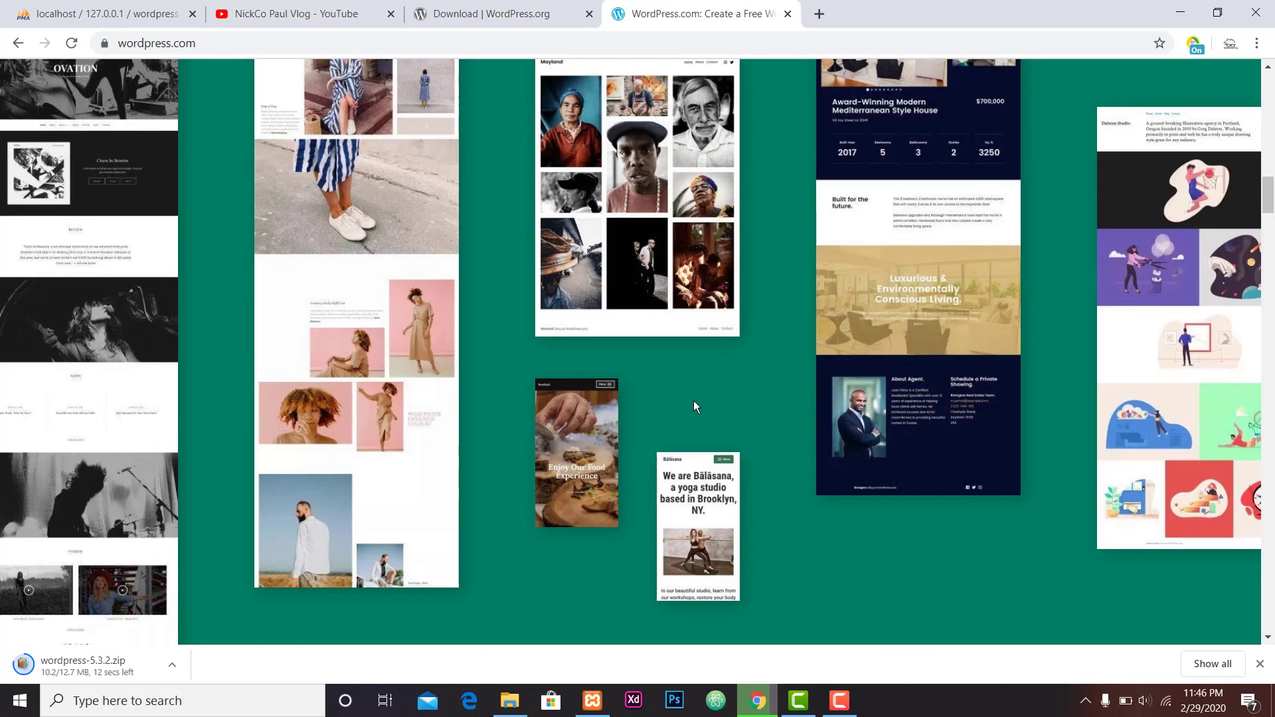
scroll(523, 495, up, 2)
click(510, 702)
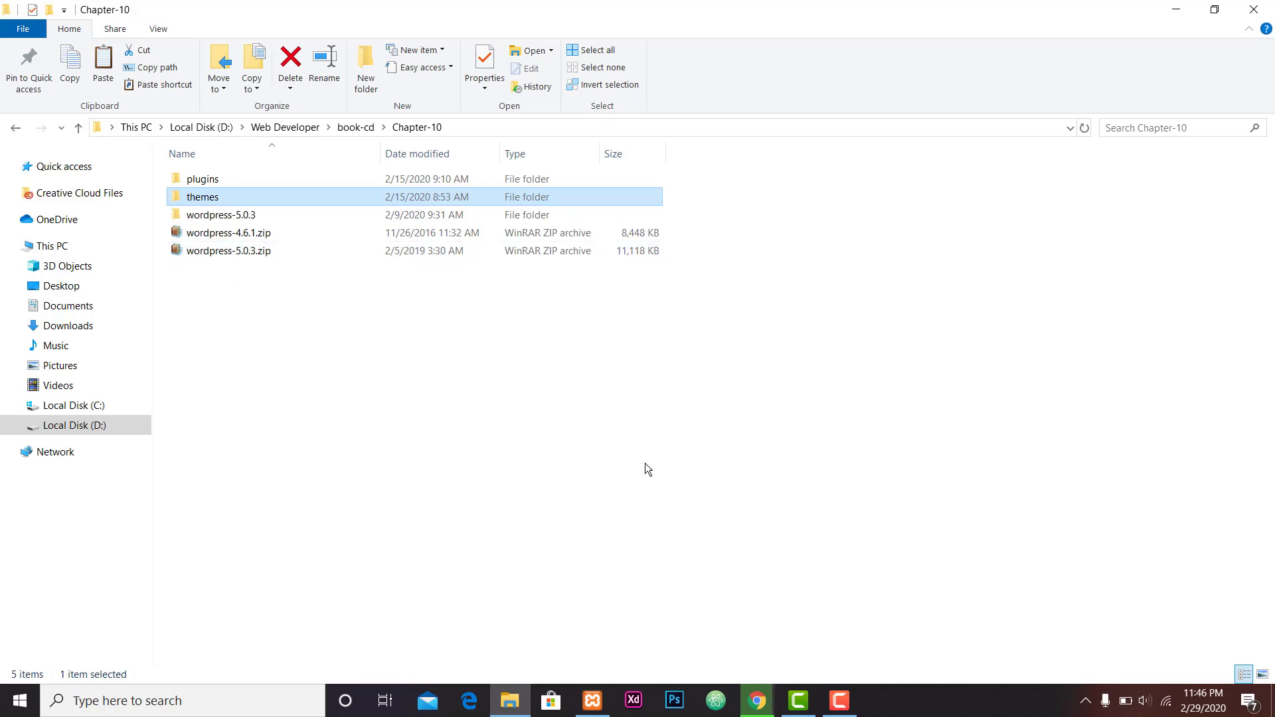
click(759, 698)
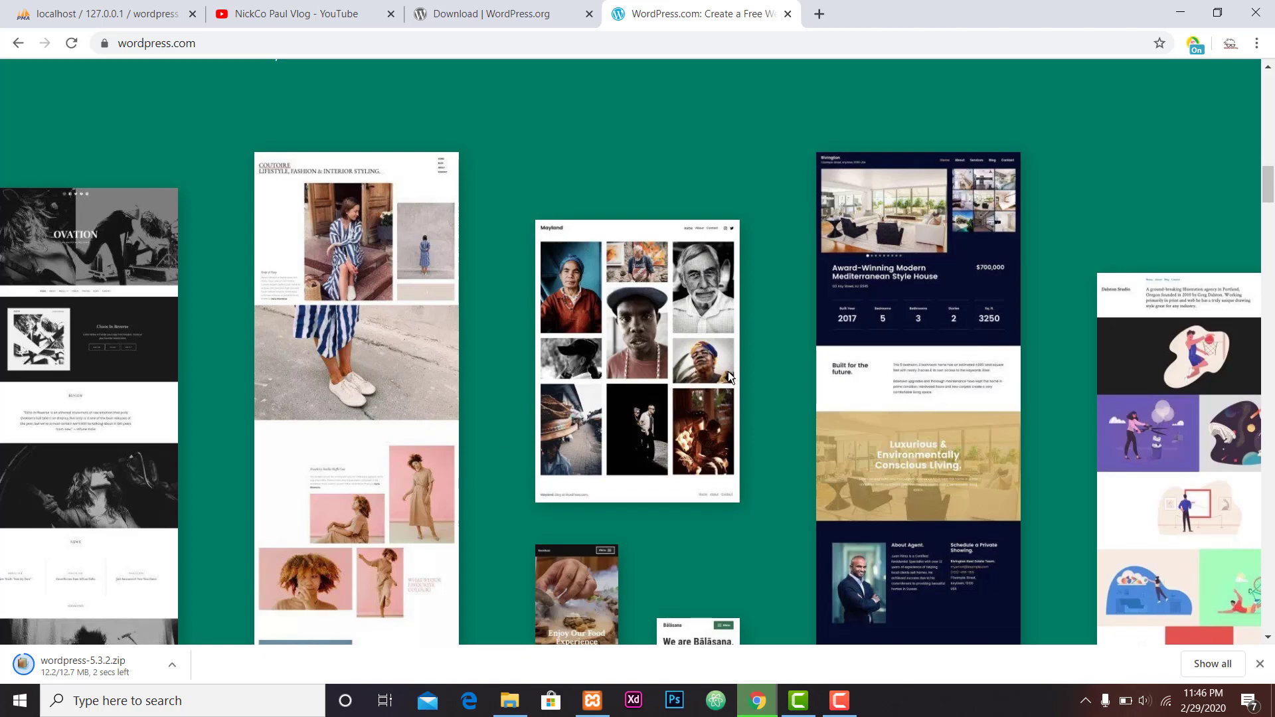
scroll(730, 378, down, 7)
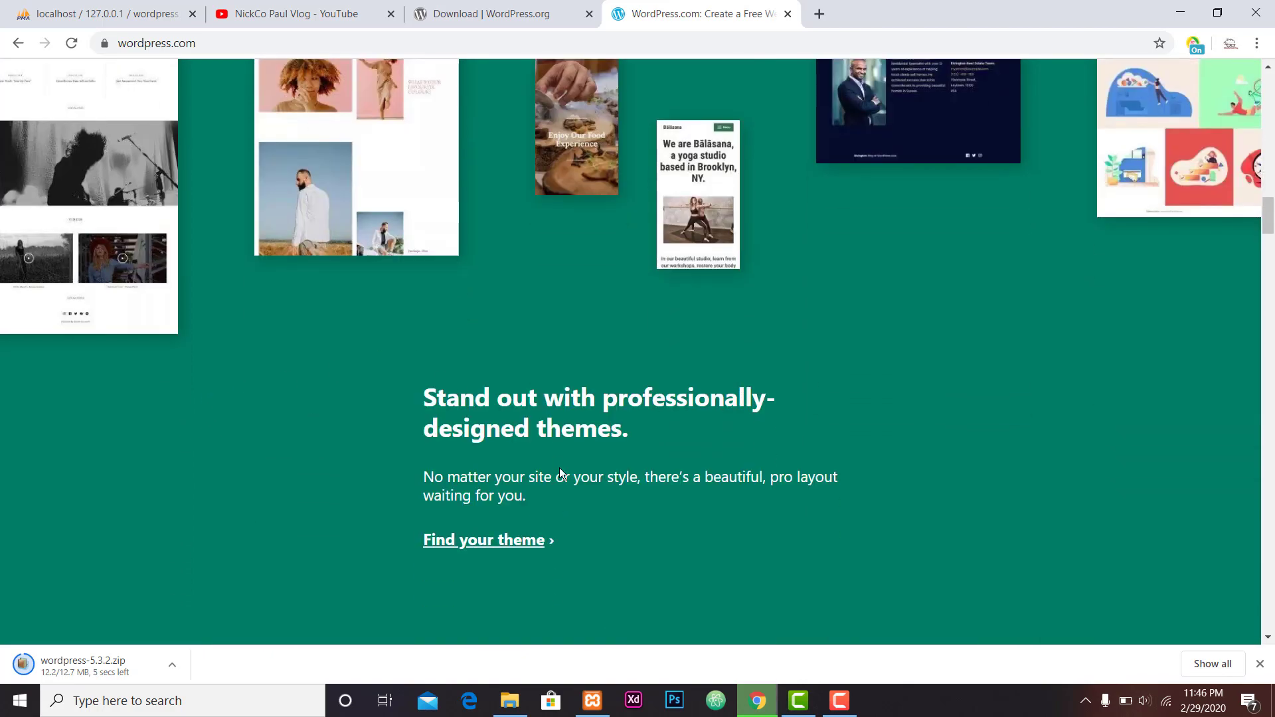
scroll(560, 467, up, 4)
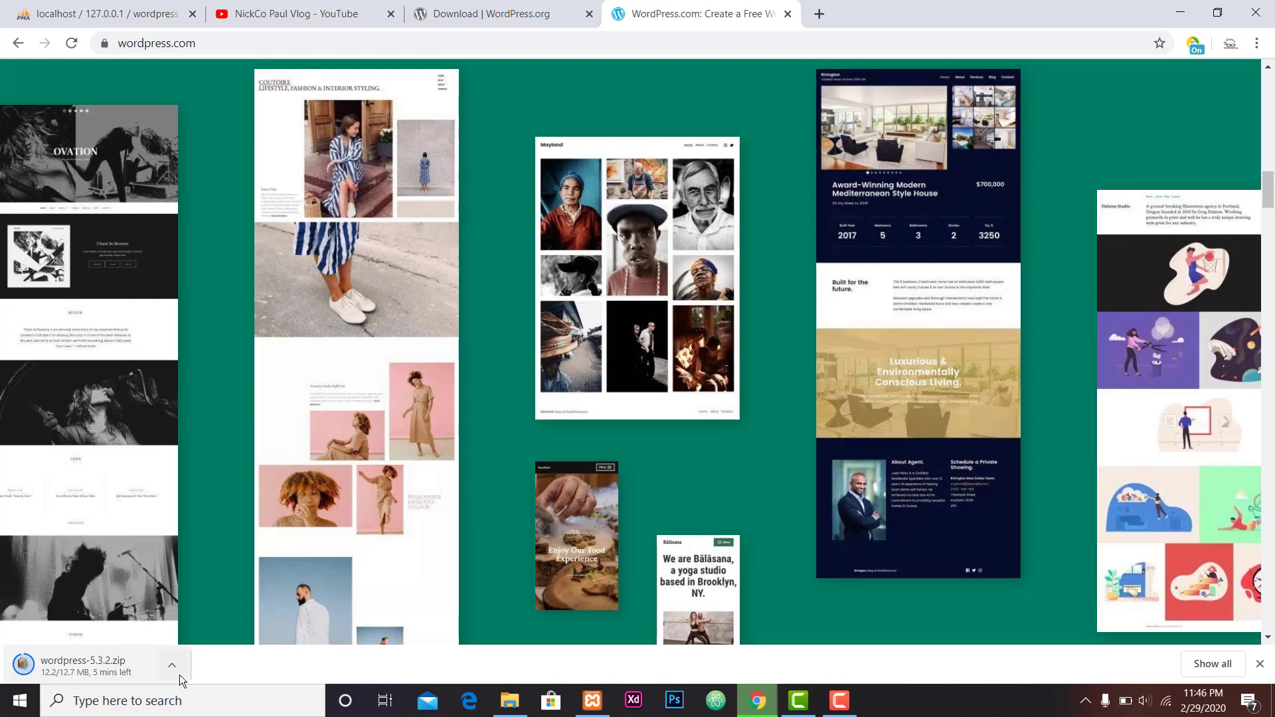
scroll(834, 428, up, 15)
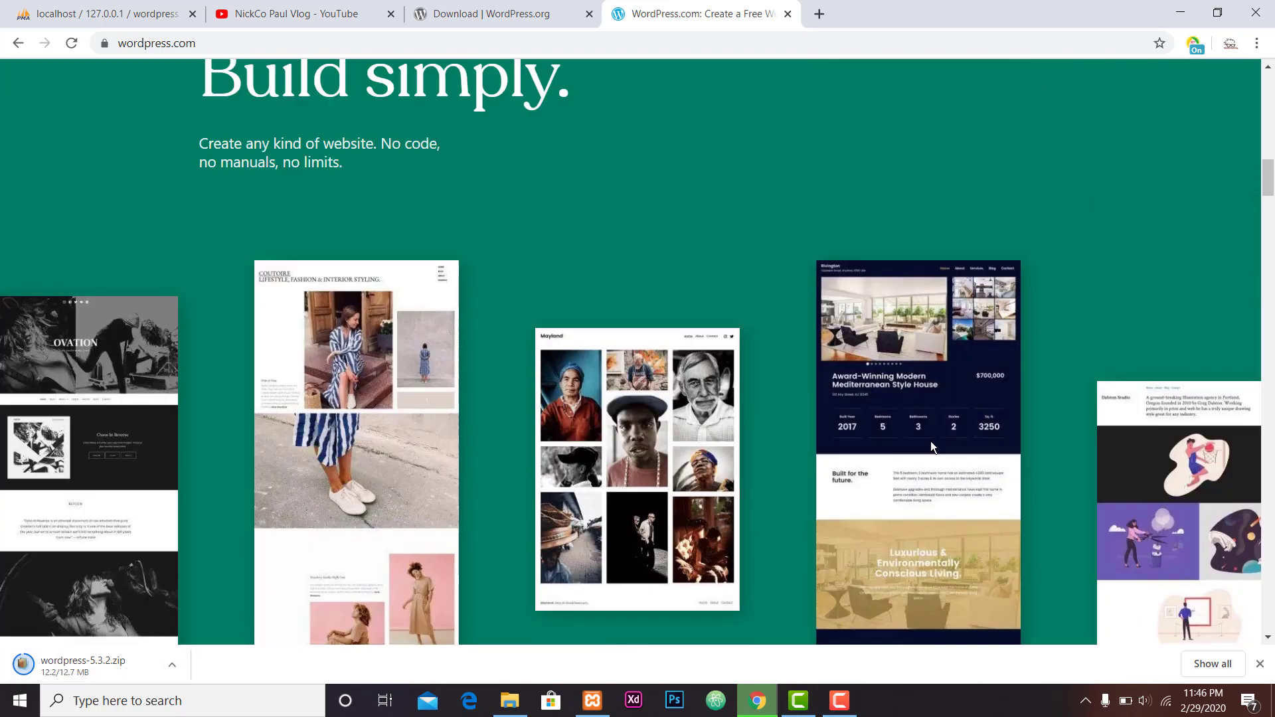
scroll(838, 457, up, 4)
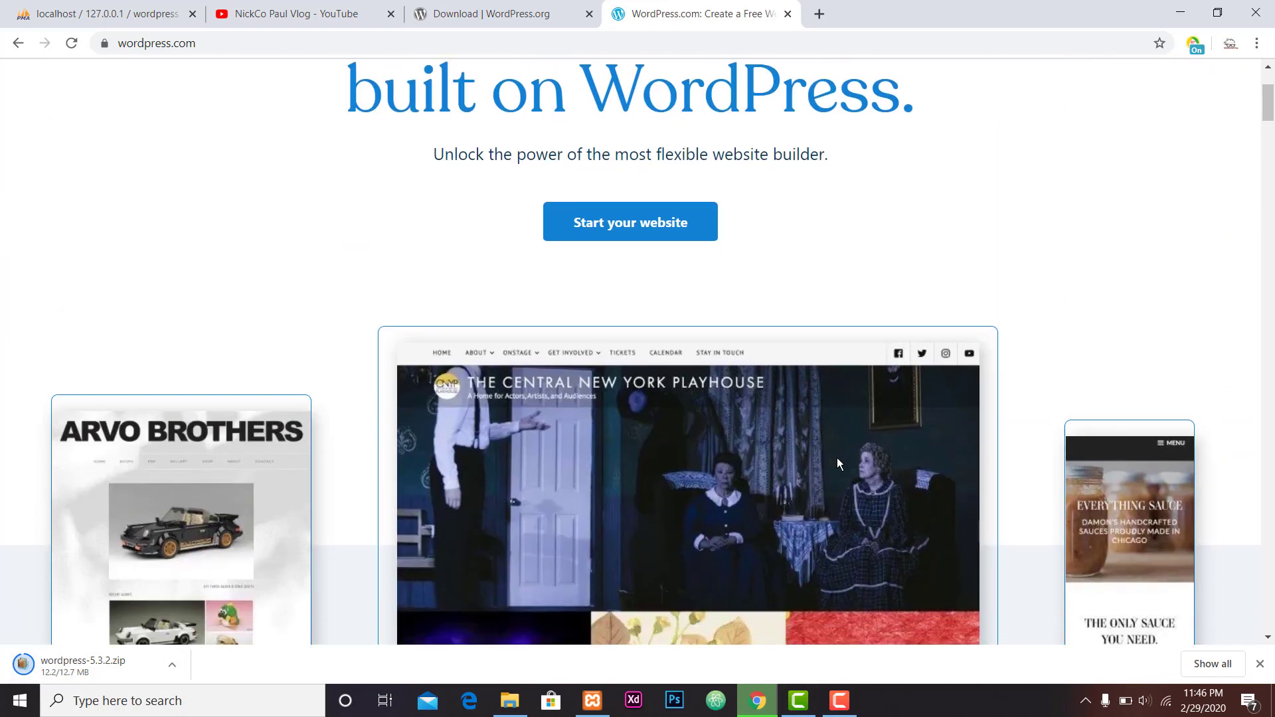
scroll(837, 457, down, 4)
click(839, 701)
click(1228, 635)
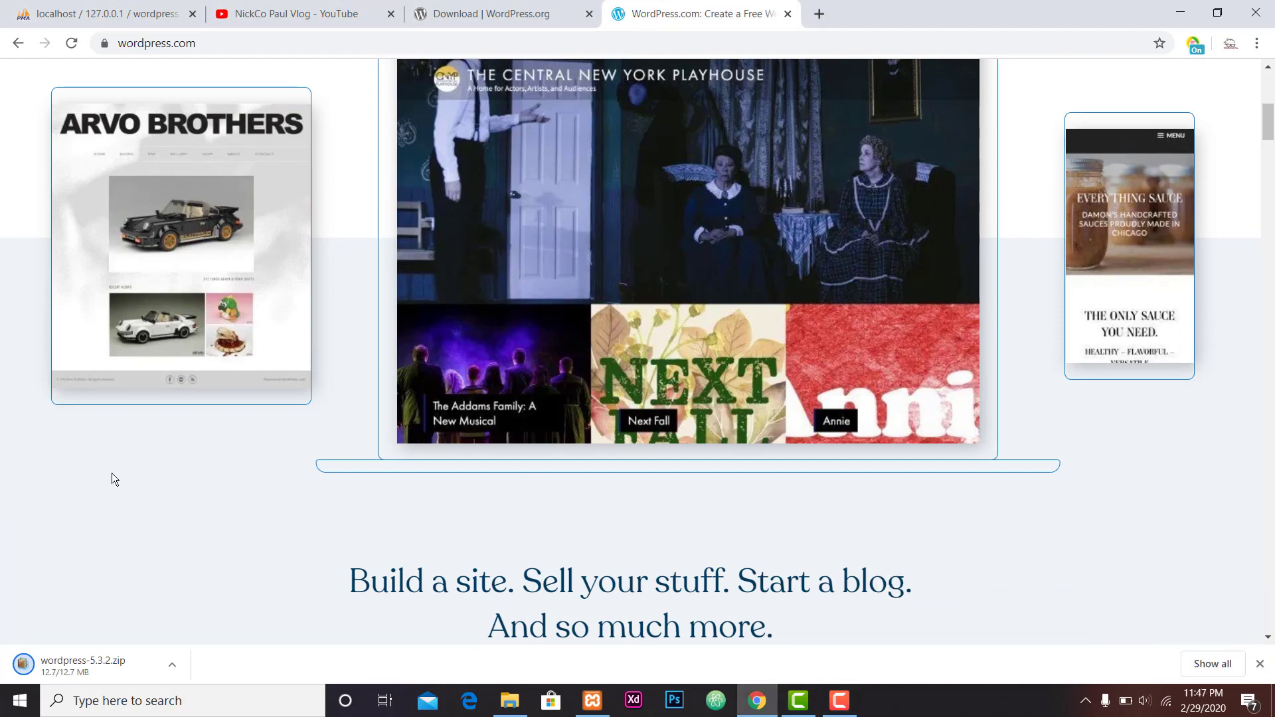
Try Show in folder on the downloaded wordpress-5.3.2.zip, then bring File Explorer forward.
click(173, 665)
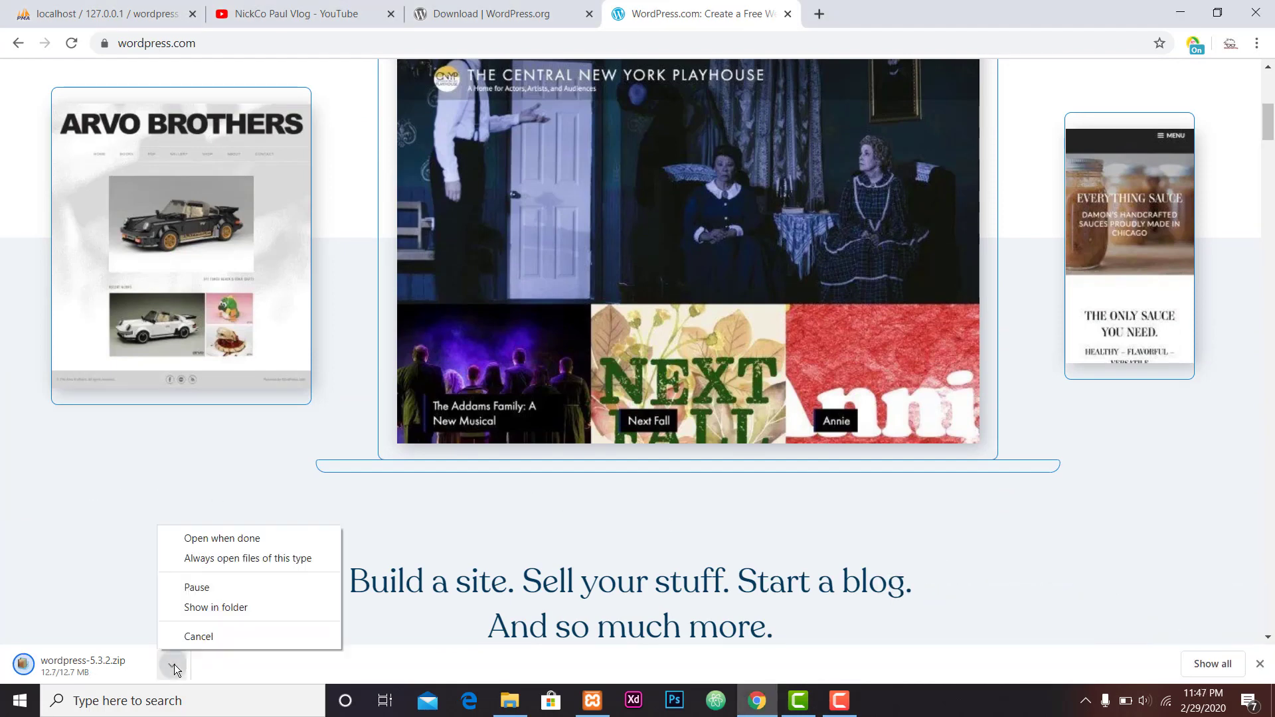
click(231, 613)
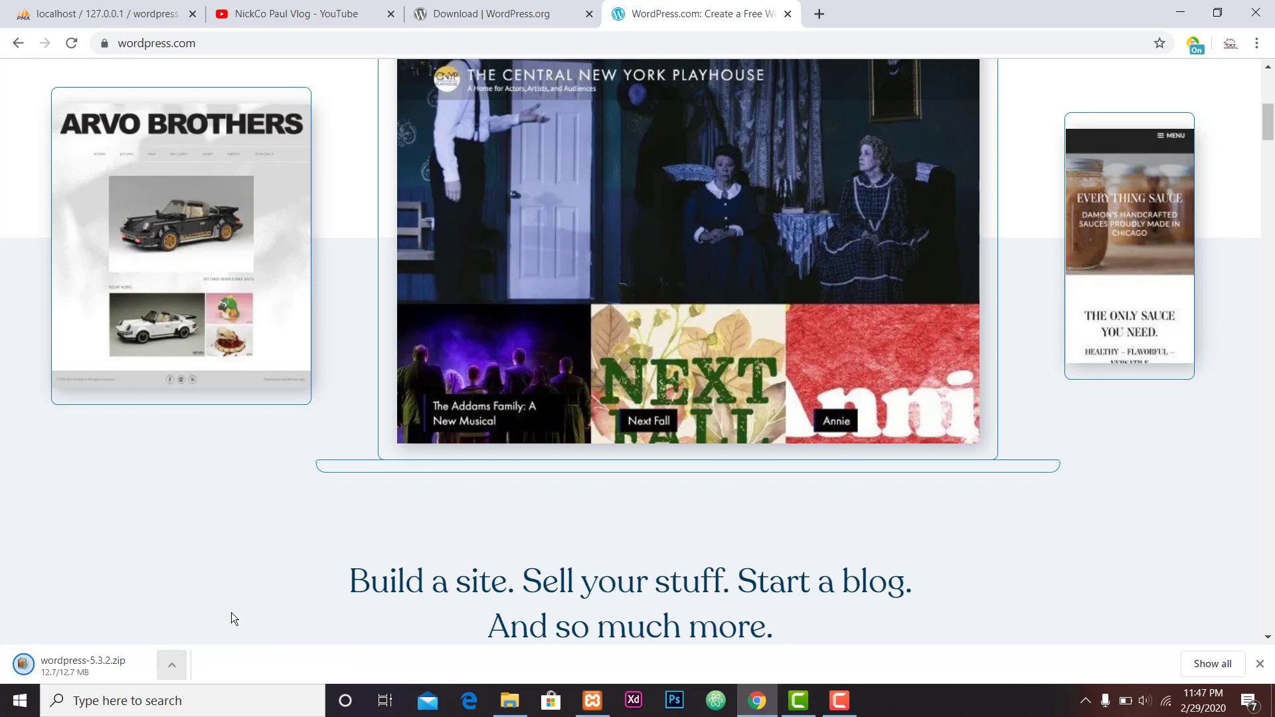
click(173, 665)
click(197, 608)
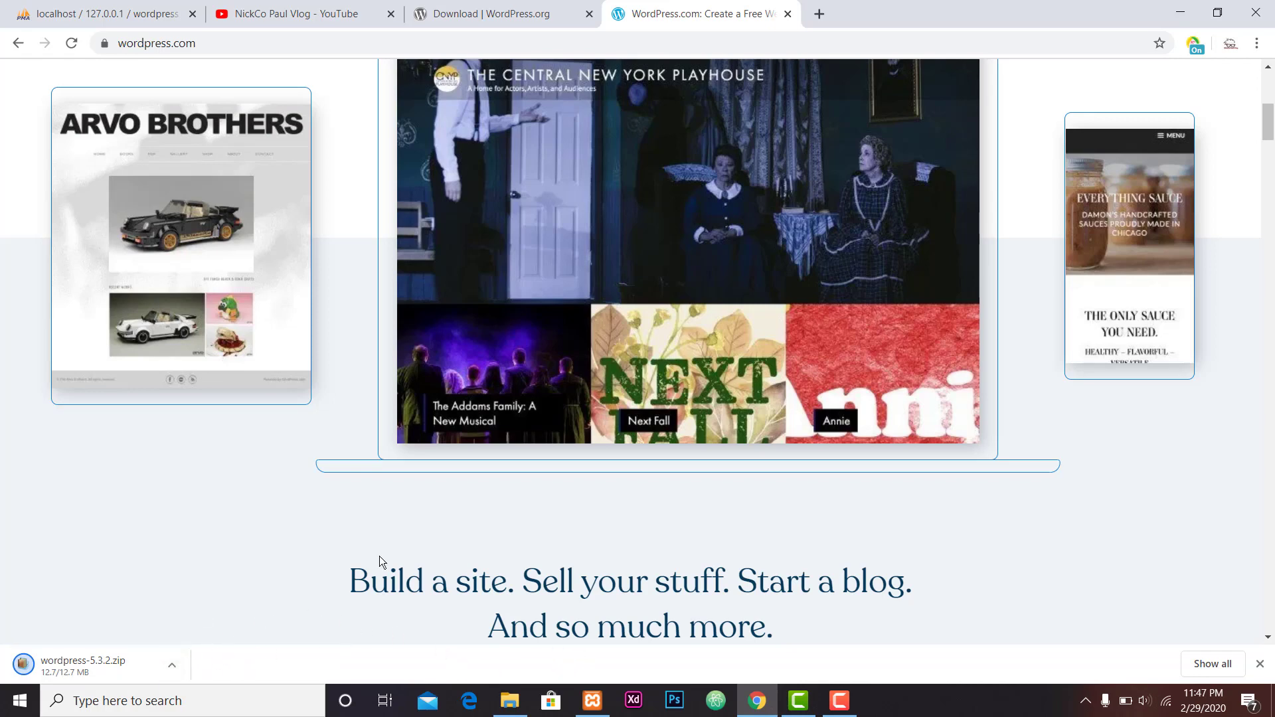
click(174, 665)
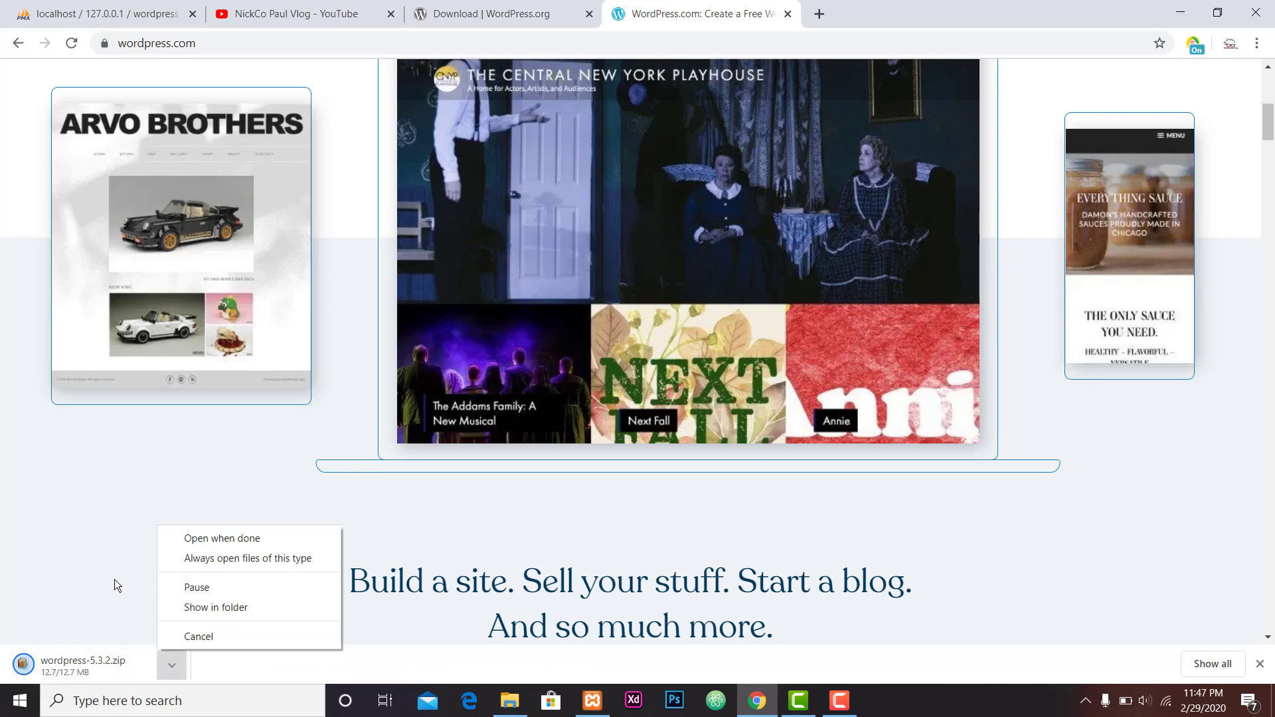
click(166, 598)
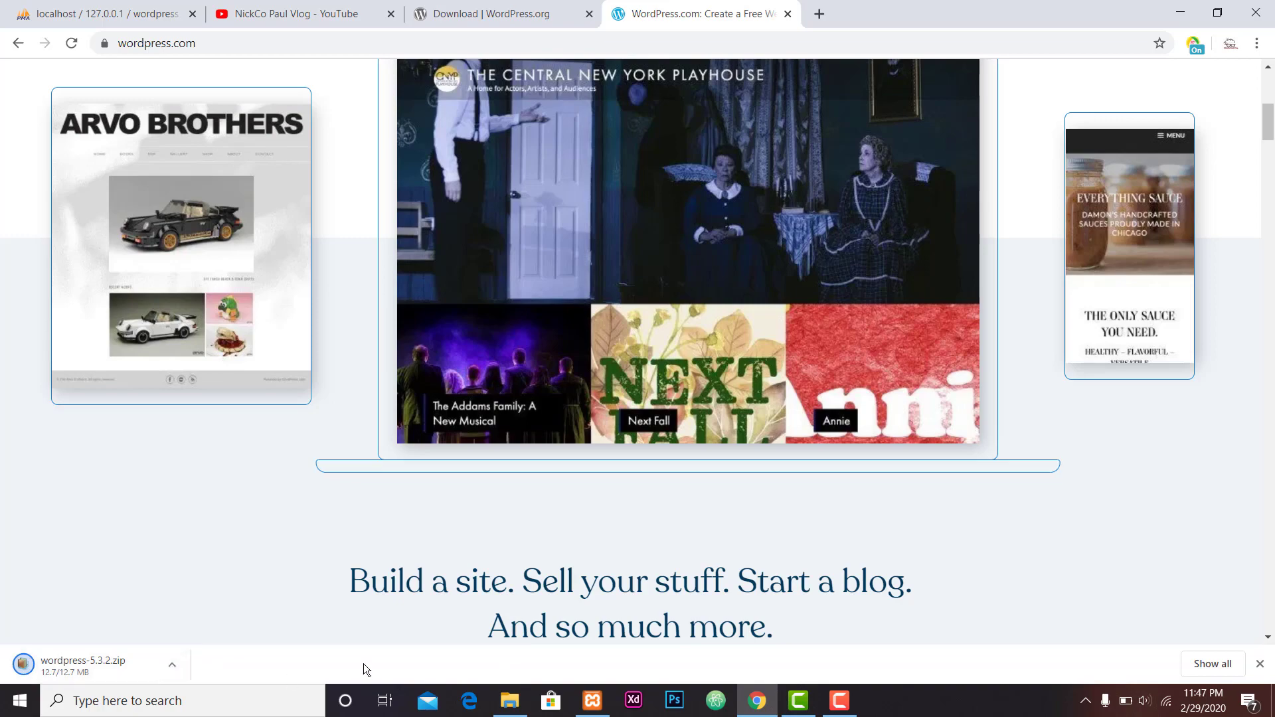
click(510, 700)
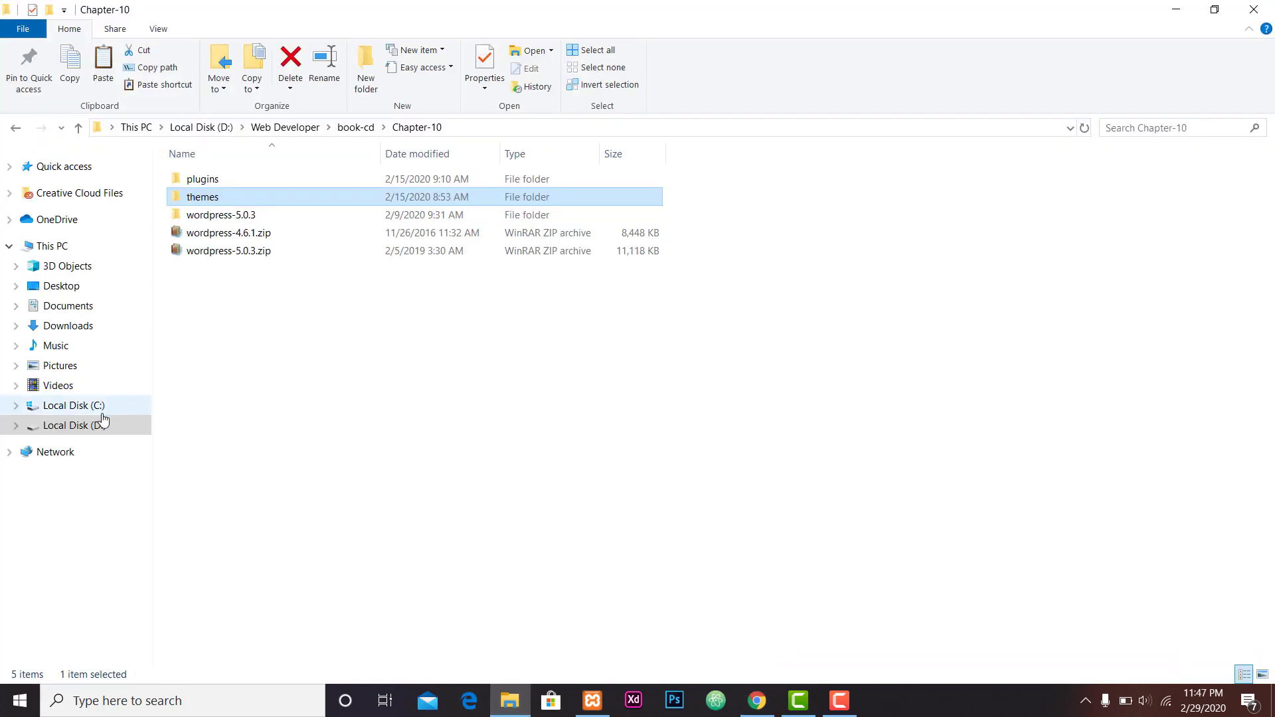
Cut wordpress-5.3.2.zip from Downloads and paste it into Local Disk (D:).
click(88, 429)
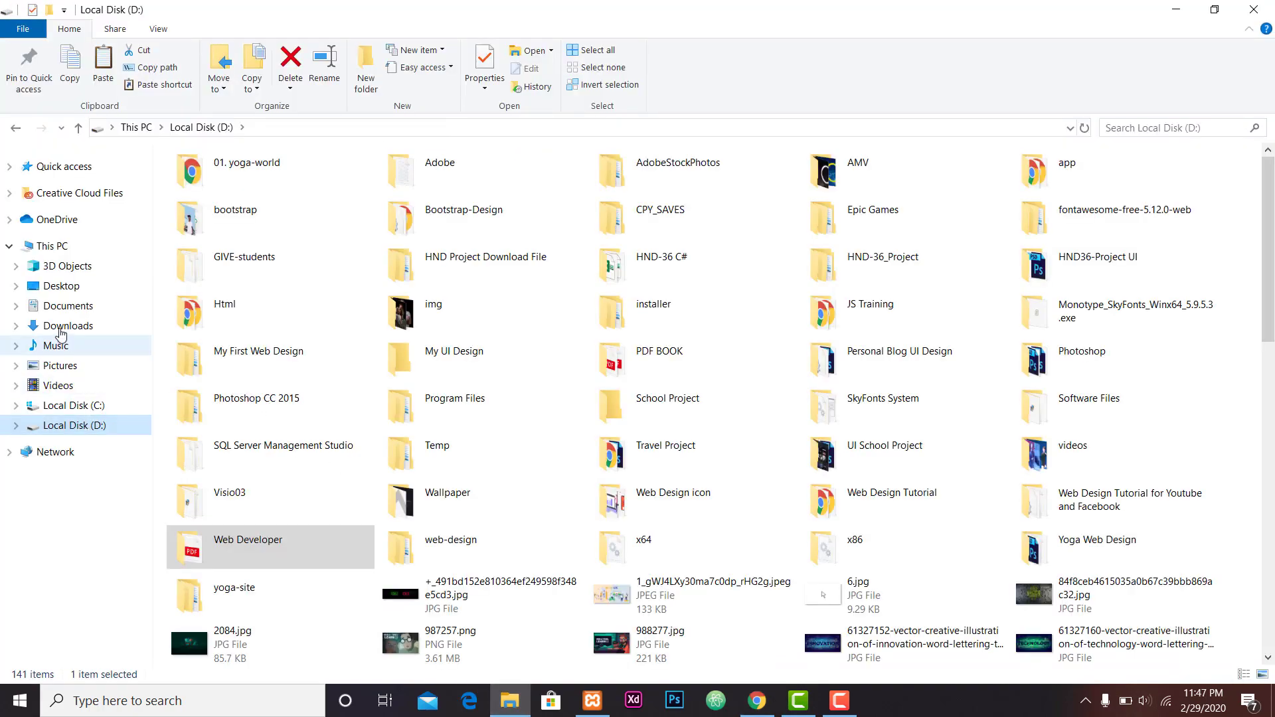
click(53, 325)
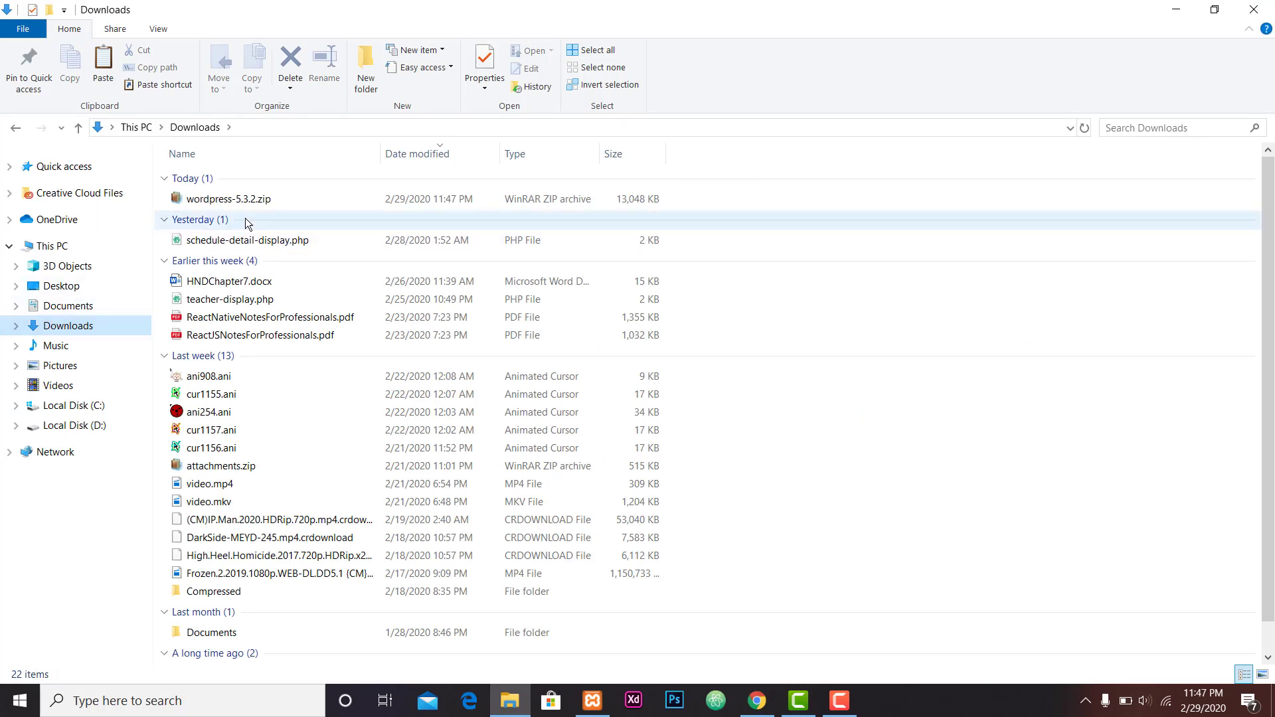
click(257, 200)
right_click(257, 200)
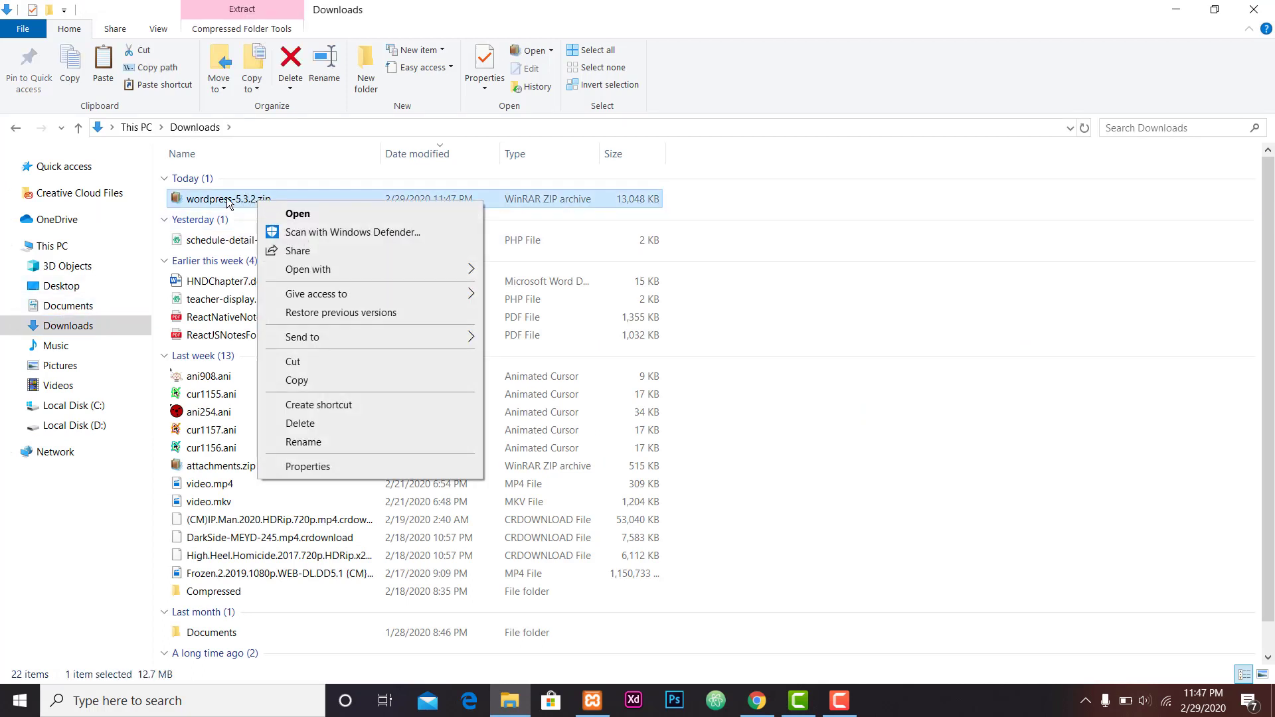
click(306, 363)
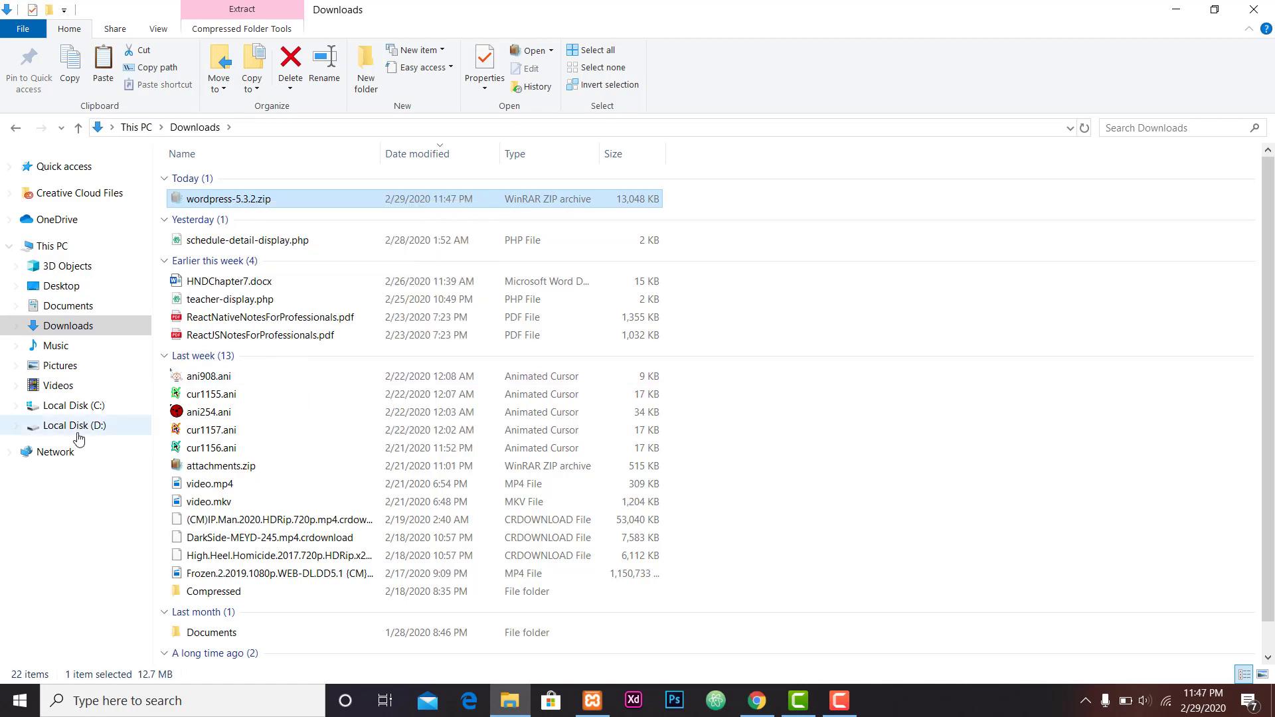
click(82, 426)
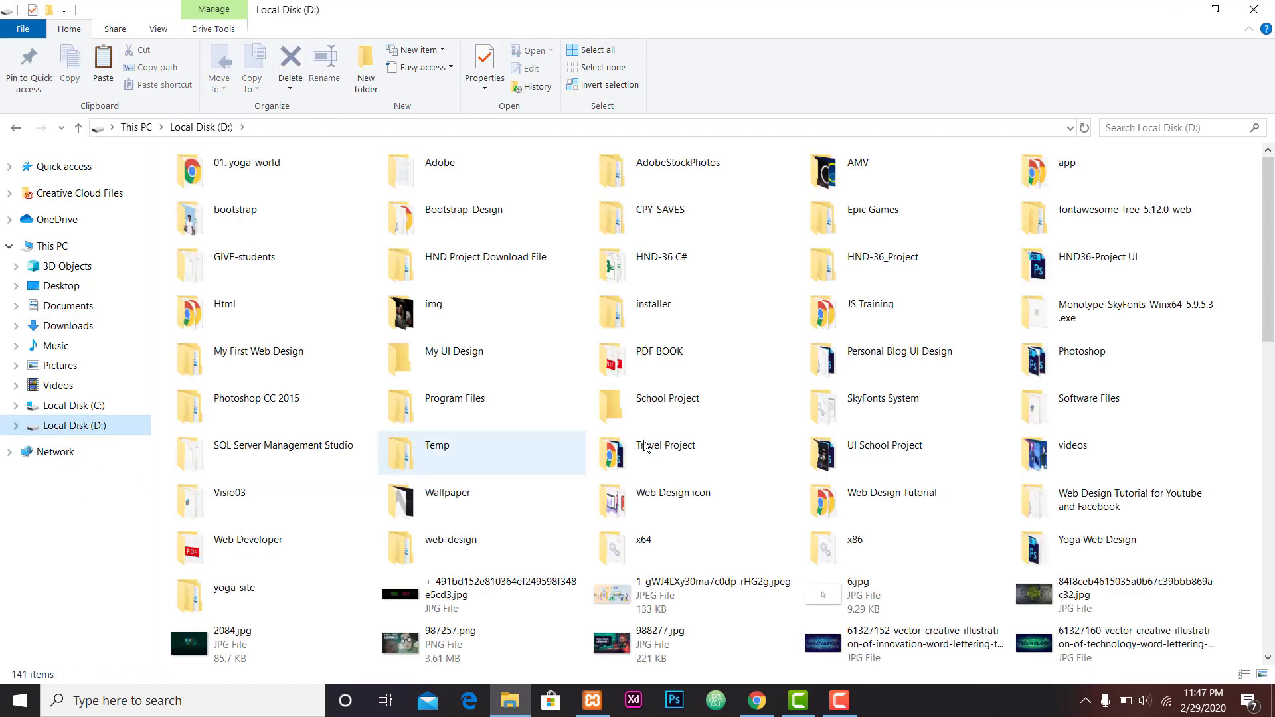
scroll(863, 471, down, 15)
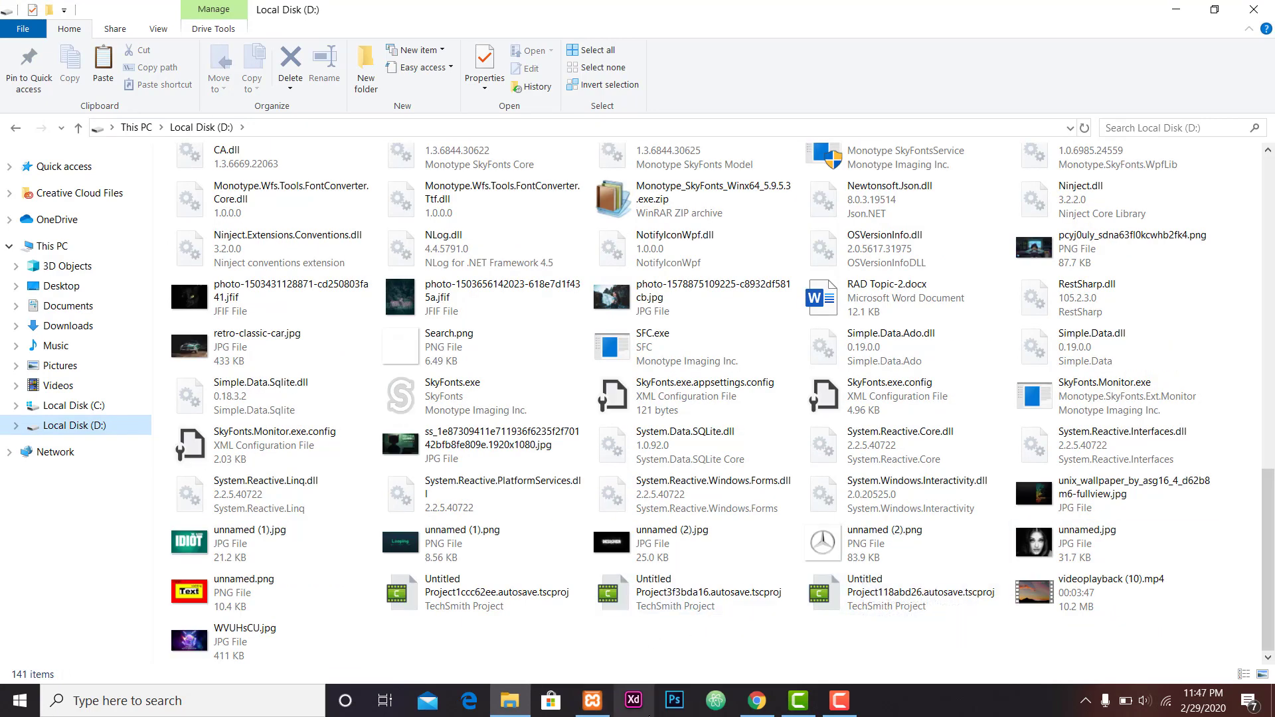
key(ctrl+v)
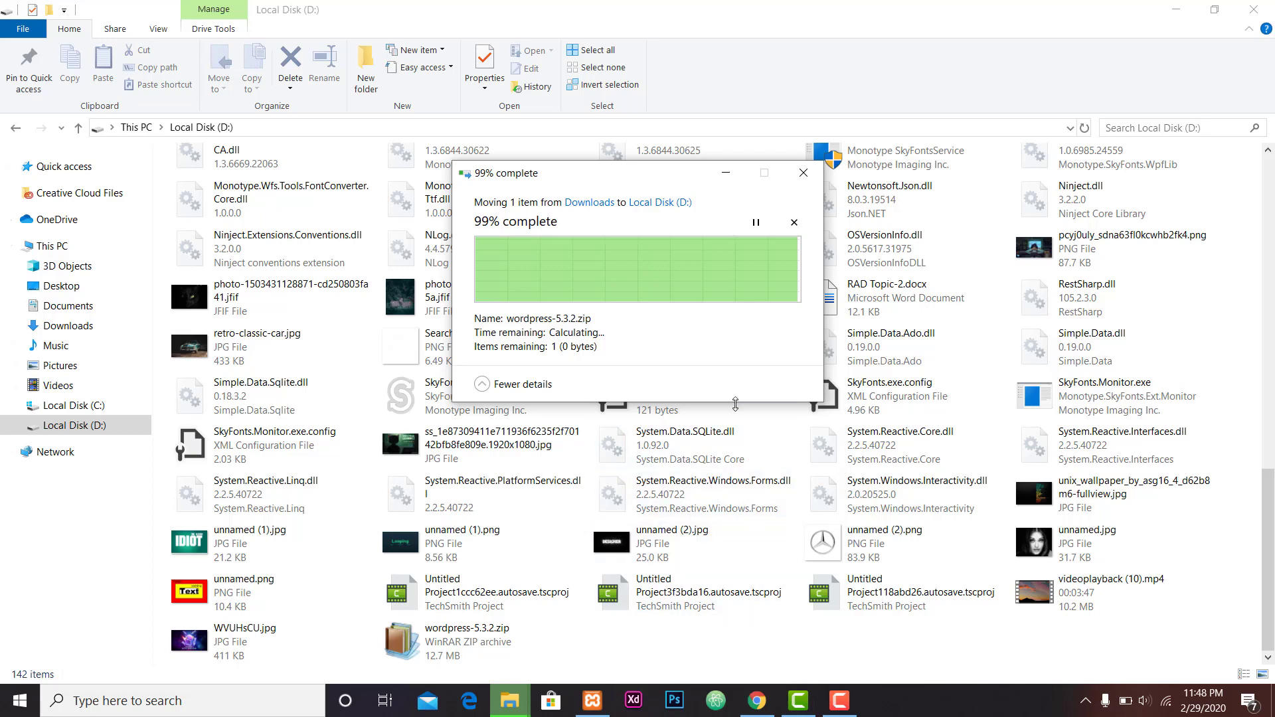
Keep the move progress window in view and restore Local Disk (D:) while the transfer finishes.
drag(618, 176, 671, 200)
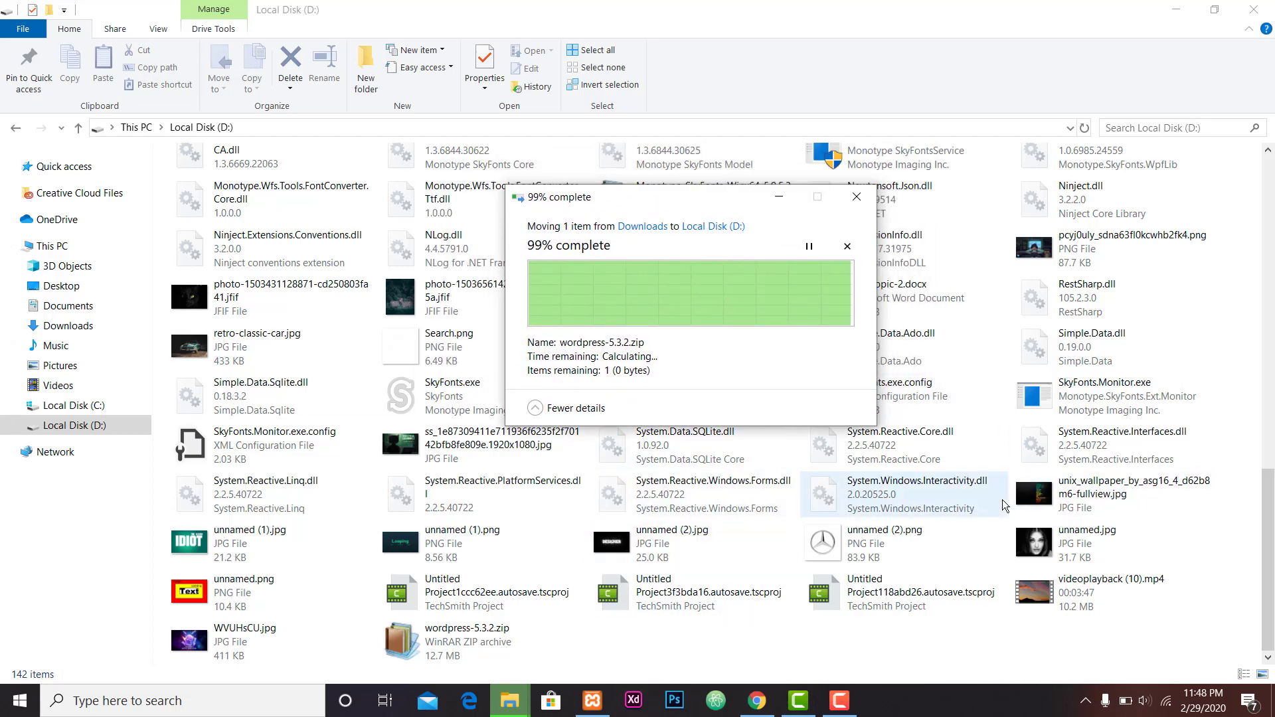
scroll(1002, 499, up, 10)
scroll(1002, 506, up, 1)
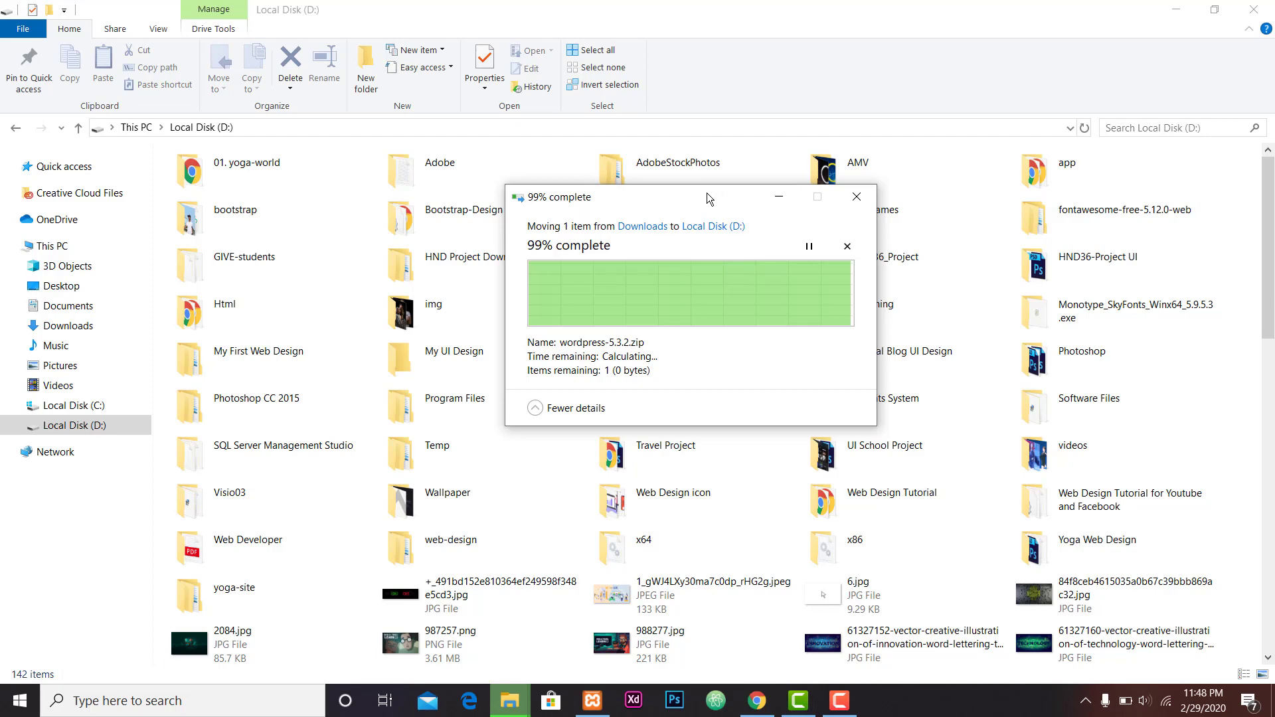
mouse_move(714, 190)
mouse_down()
mouse_move(666, 245)
mouse_move(628, 238)
mouse_up()
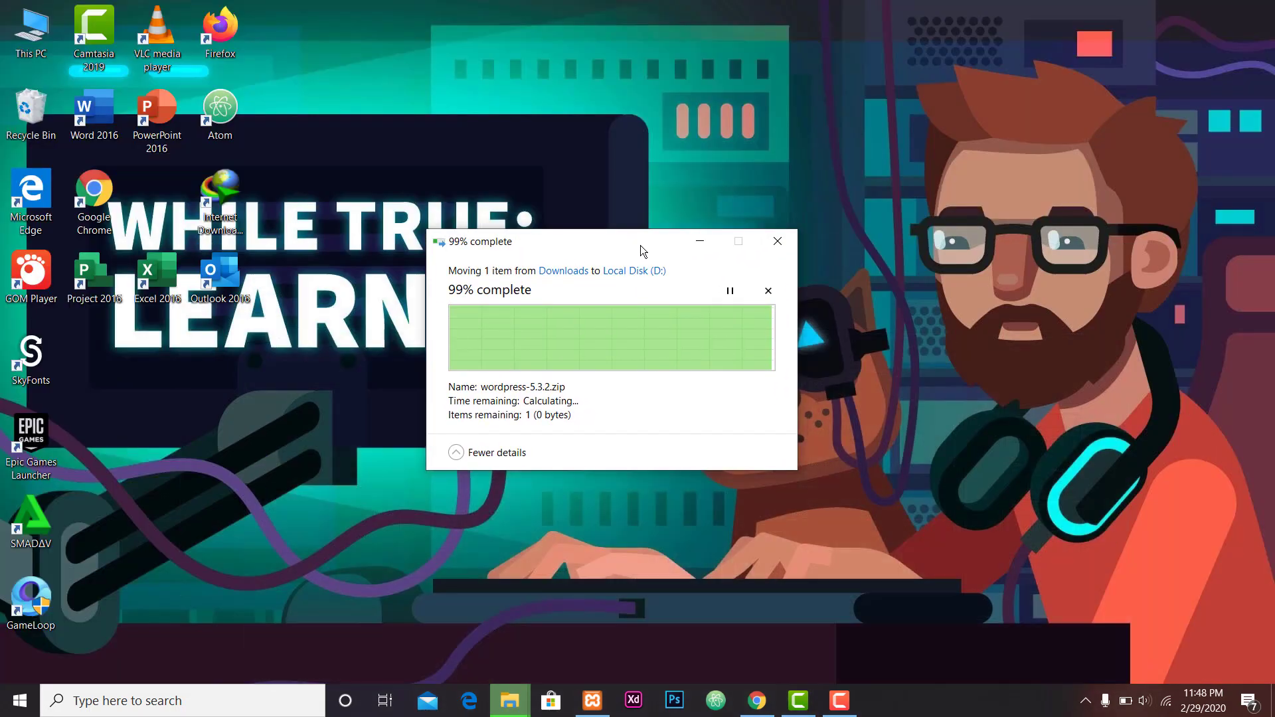
click(511, 702)
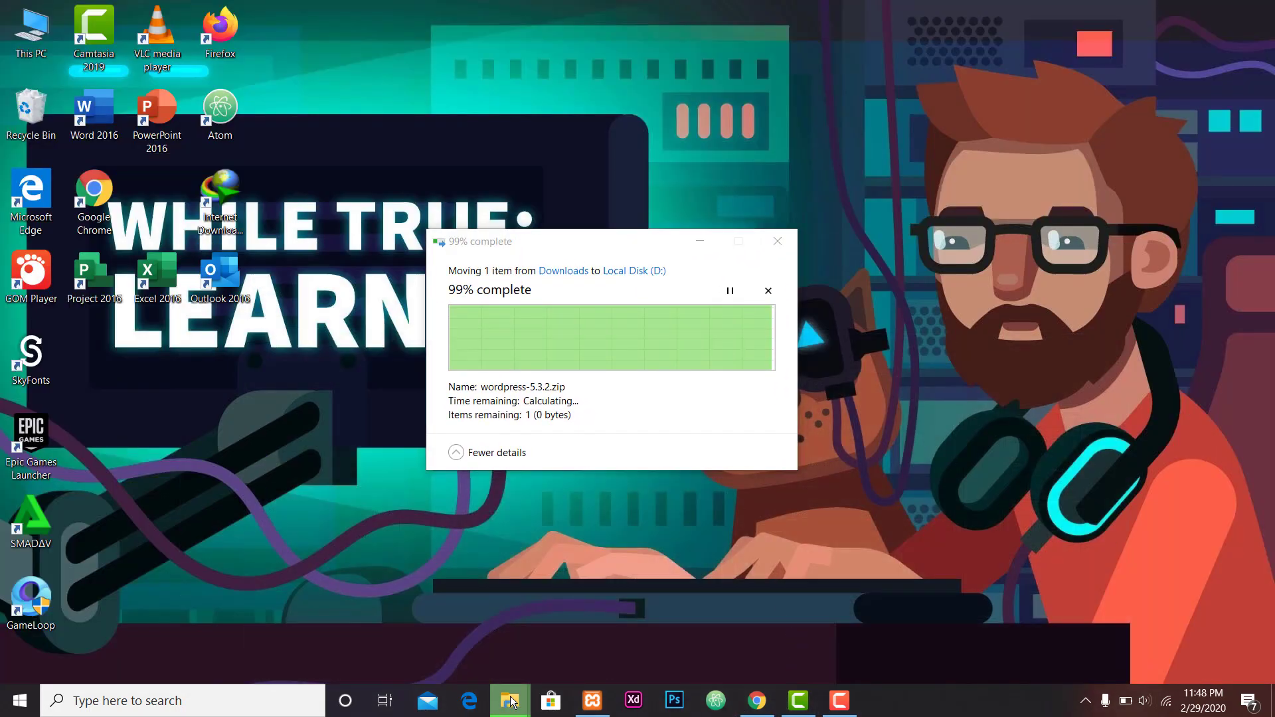
click(494, 651)
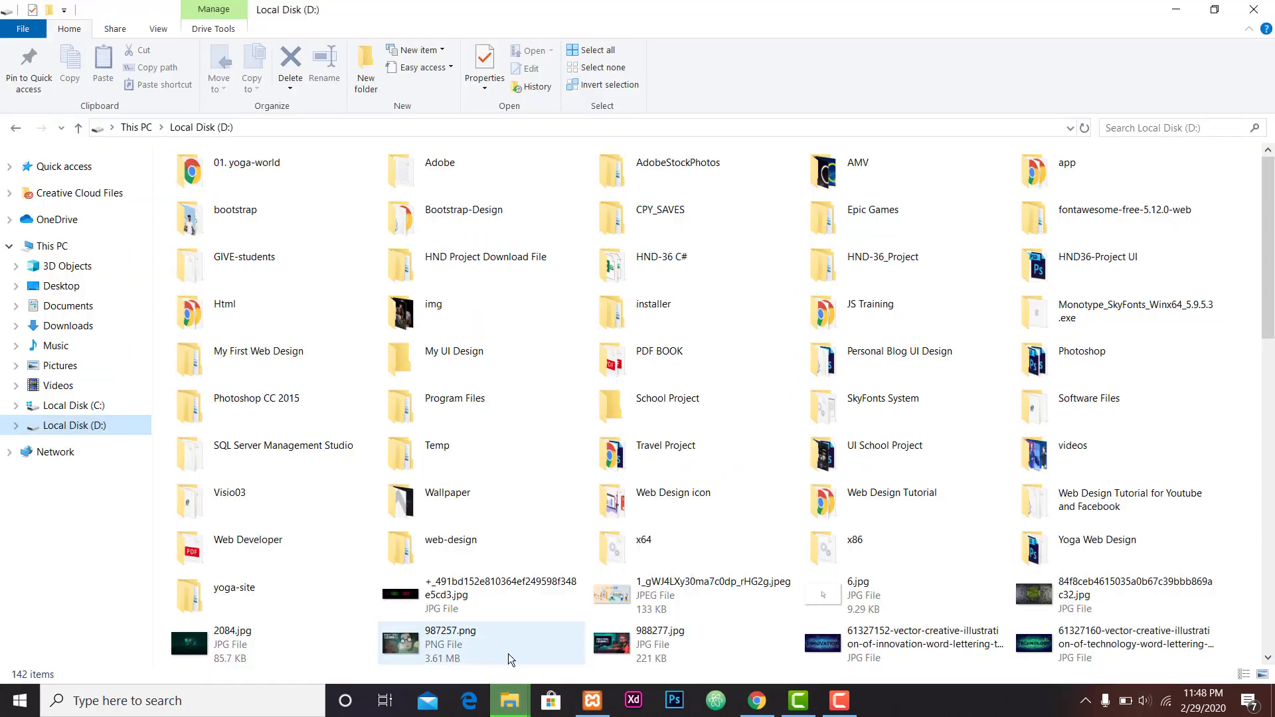
mouse_move(520, 710)
click(605, 648)
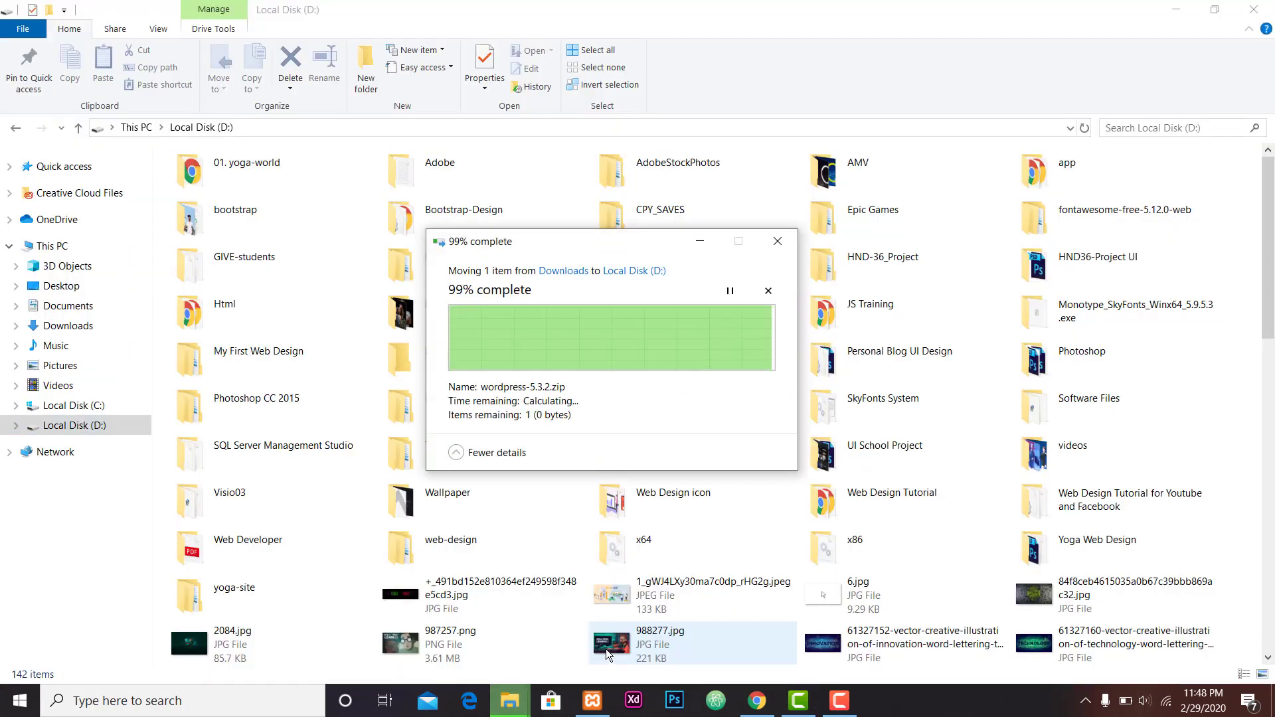
drag(628, 241, 659, 133)
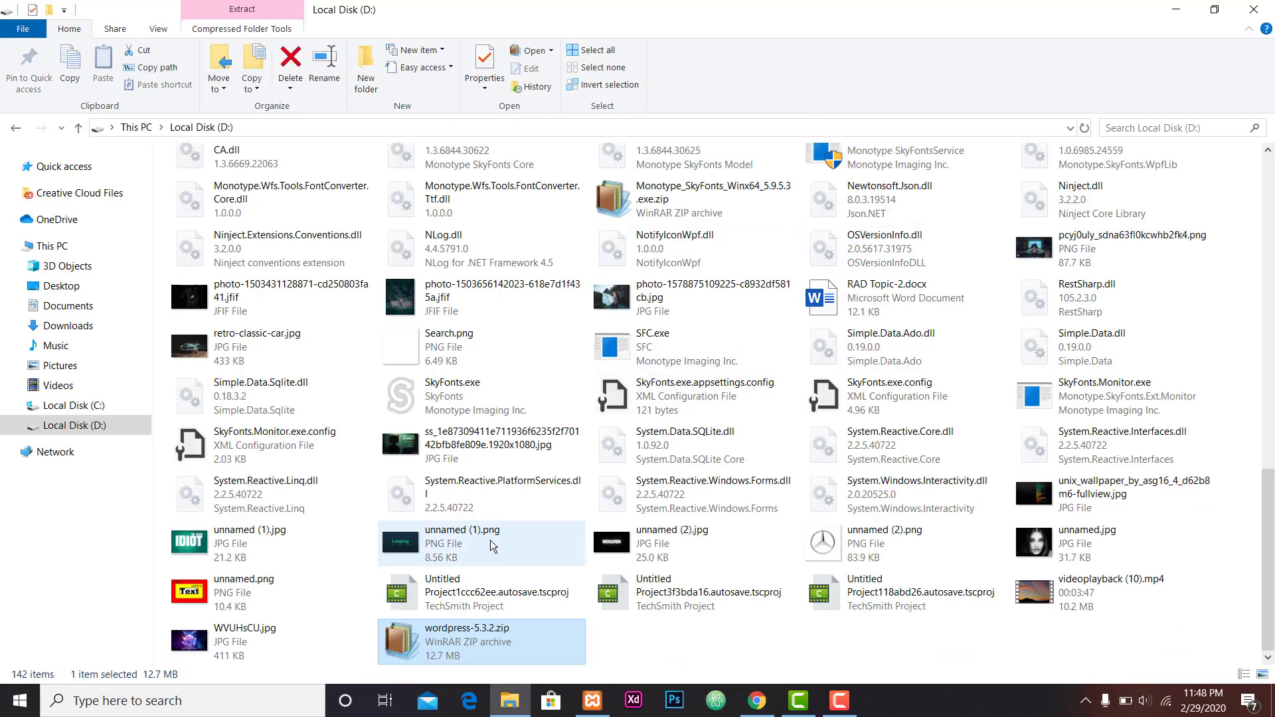
Open wordpress-5.3.2.zip from D: in WinRAR and select its wordpress folder.
key(F2)
right_click(467, 634)
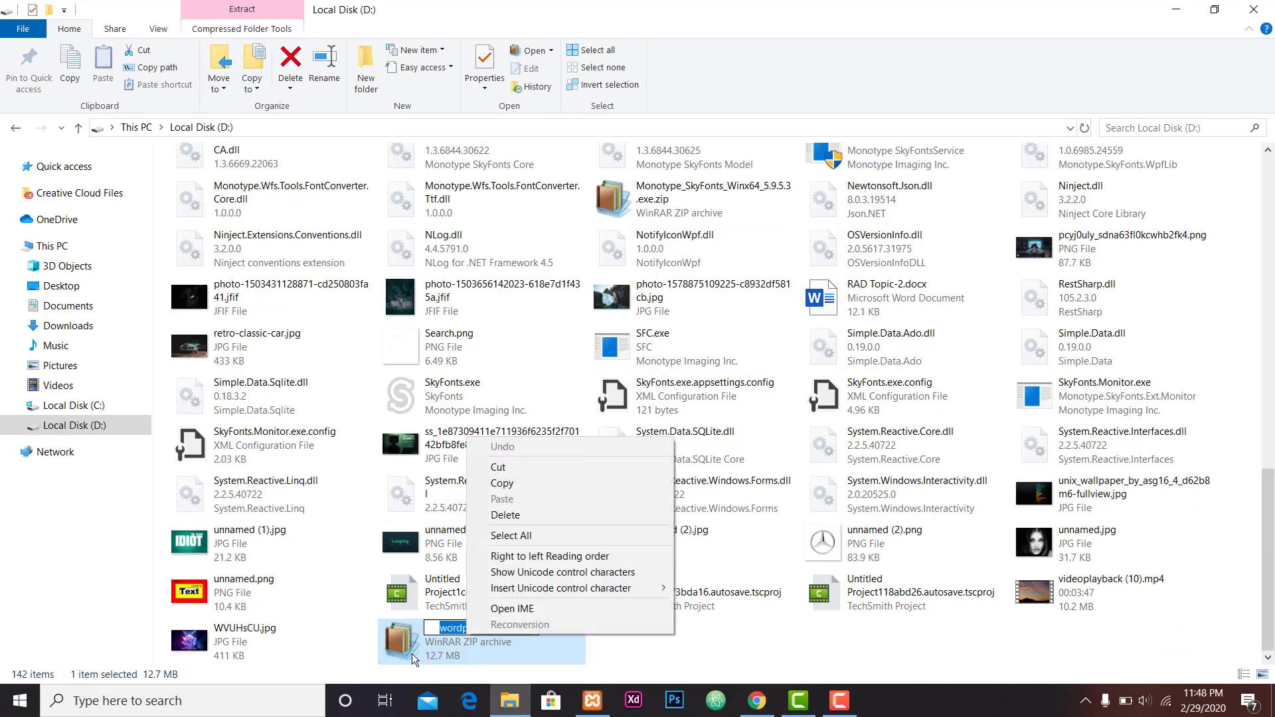
click(412, 657)
right_click(431, 635)
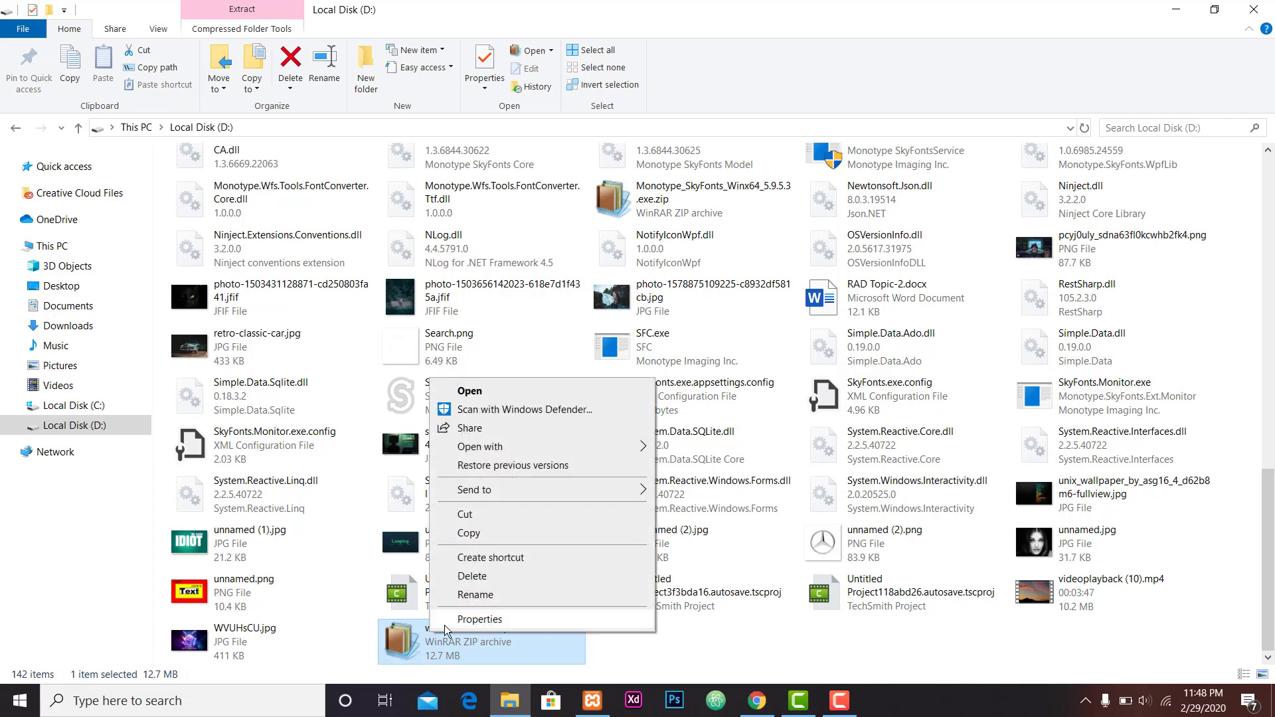
click(473, 391)
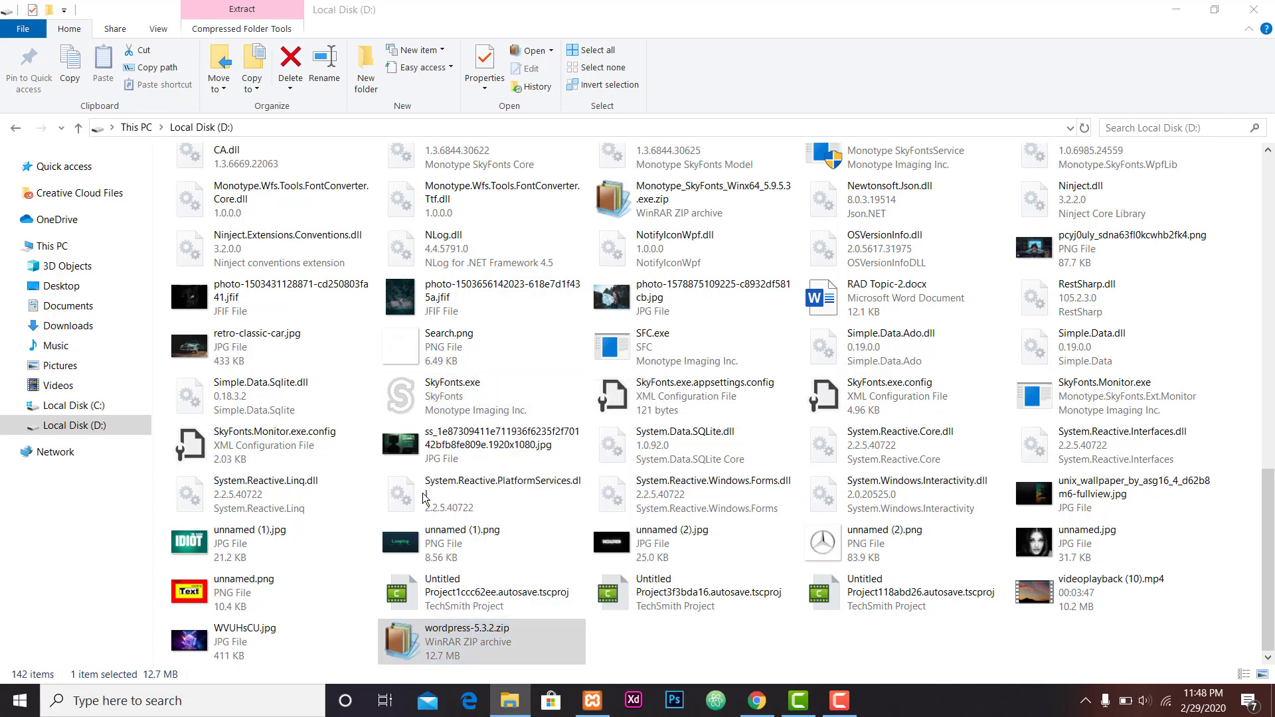
click(37, 163)
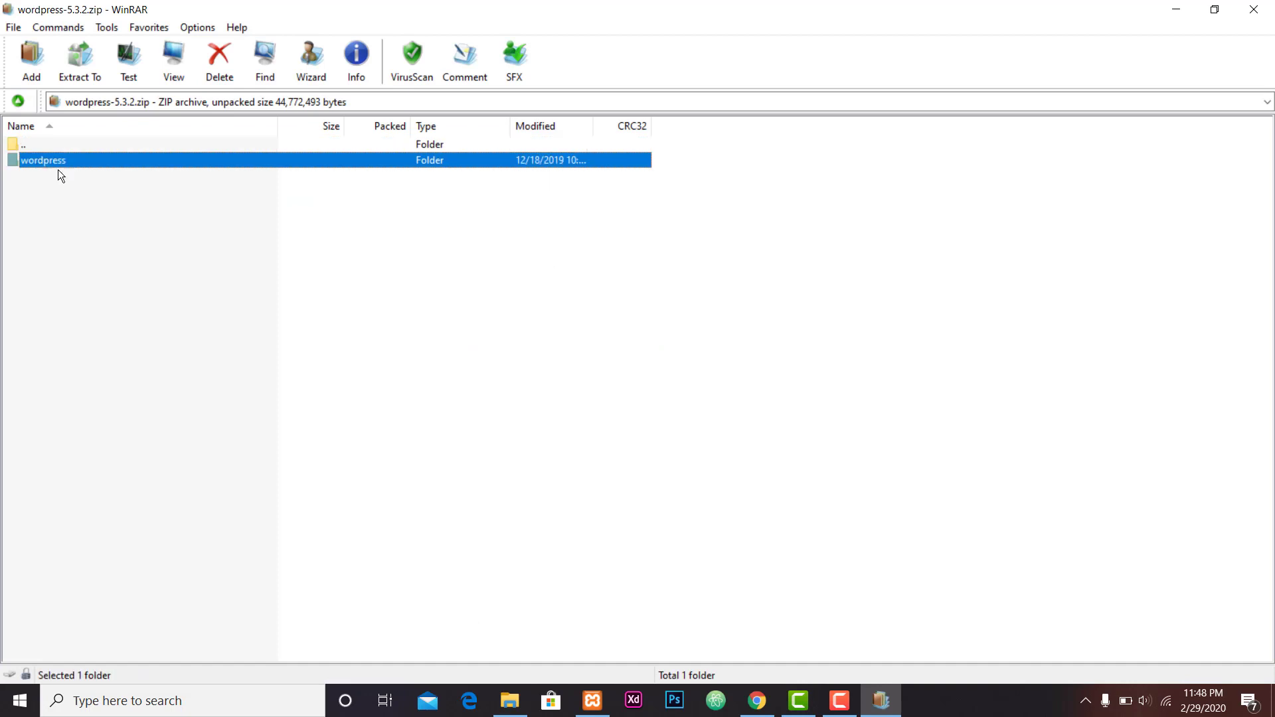
Extract the wordpress folder to D:\wordpress-5.3.2 using Extract To.
click(87, 58)
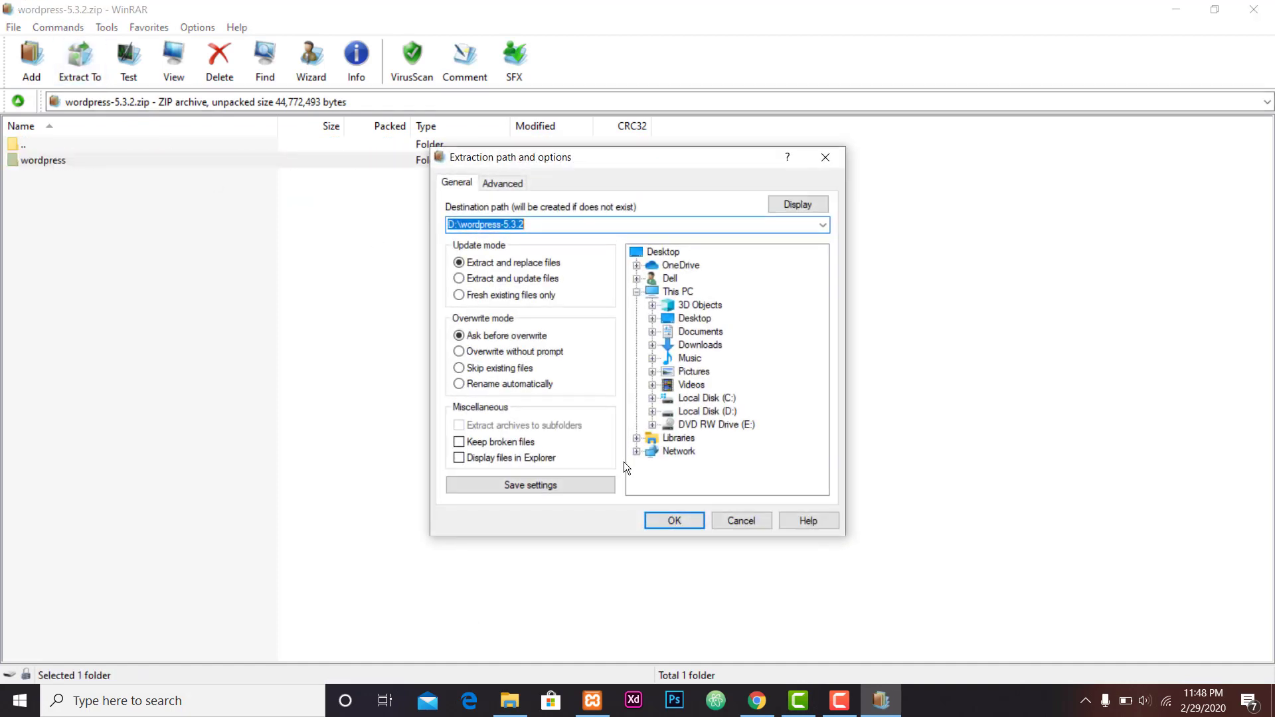
click(674, 521)
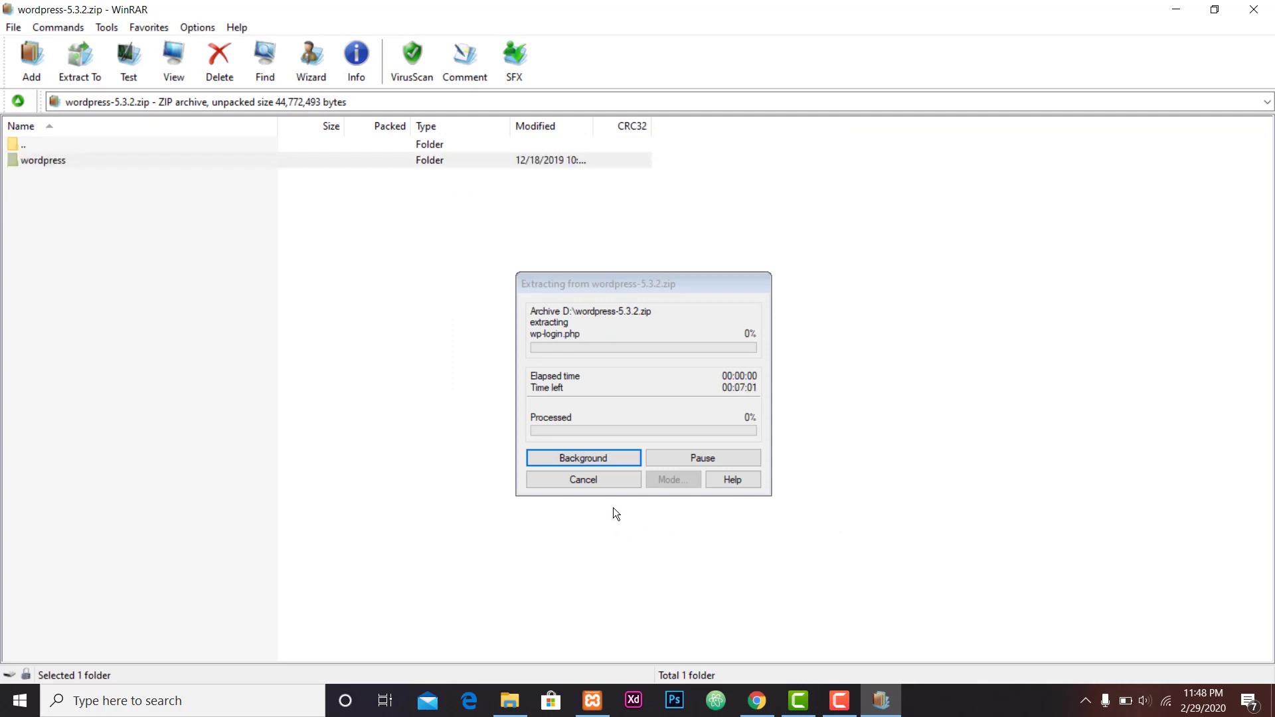
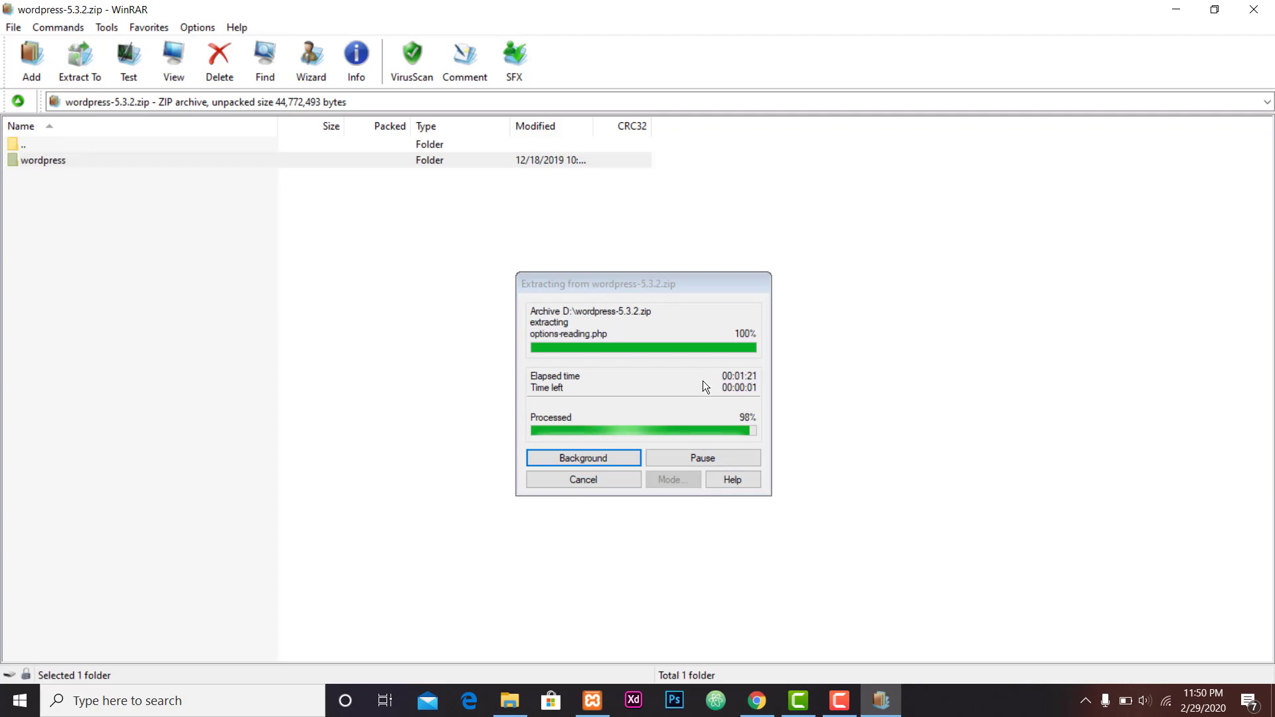
Close WinRAR and copy the wordpress folder from D:\wordpress-5.3.2.
click(1254, 9)
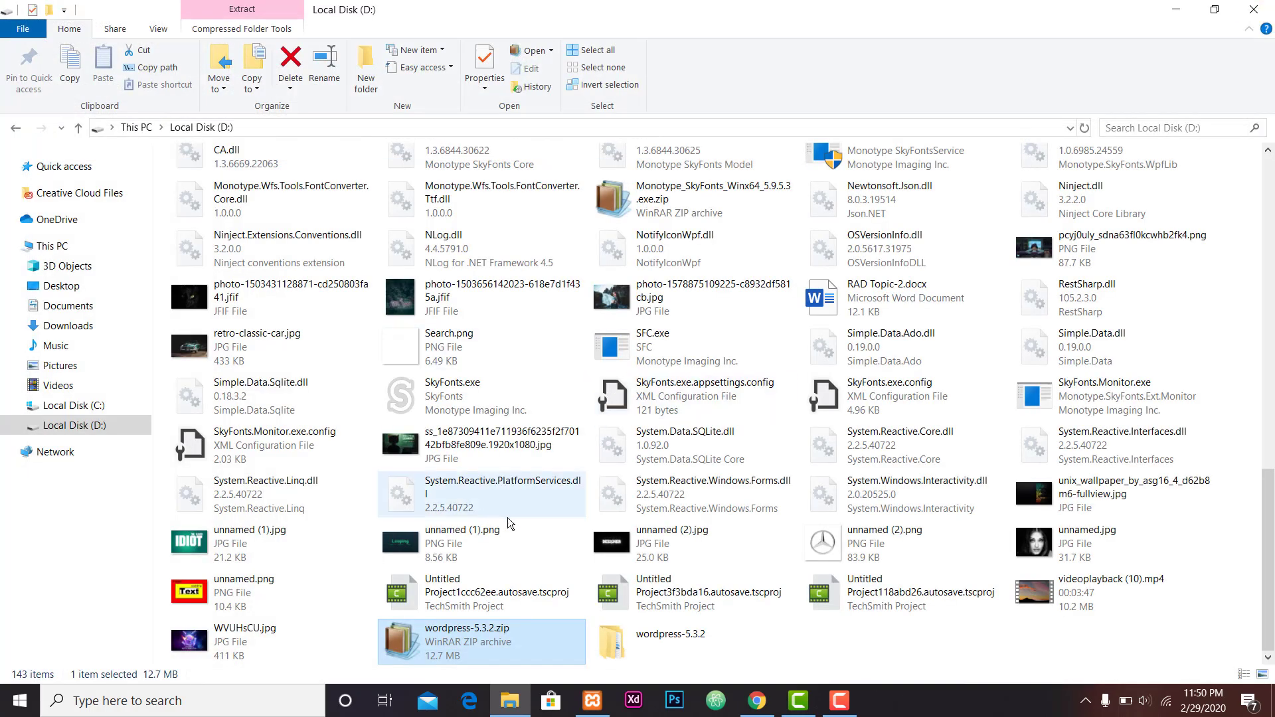
click(655, 636)
double_click(655, 637)
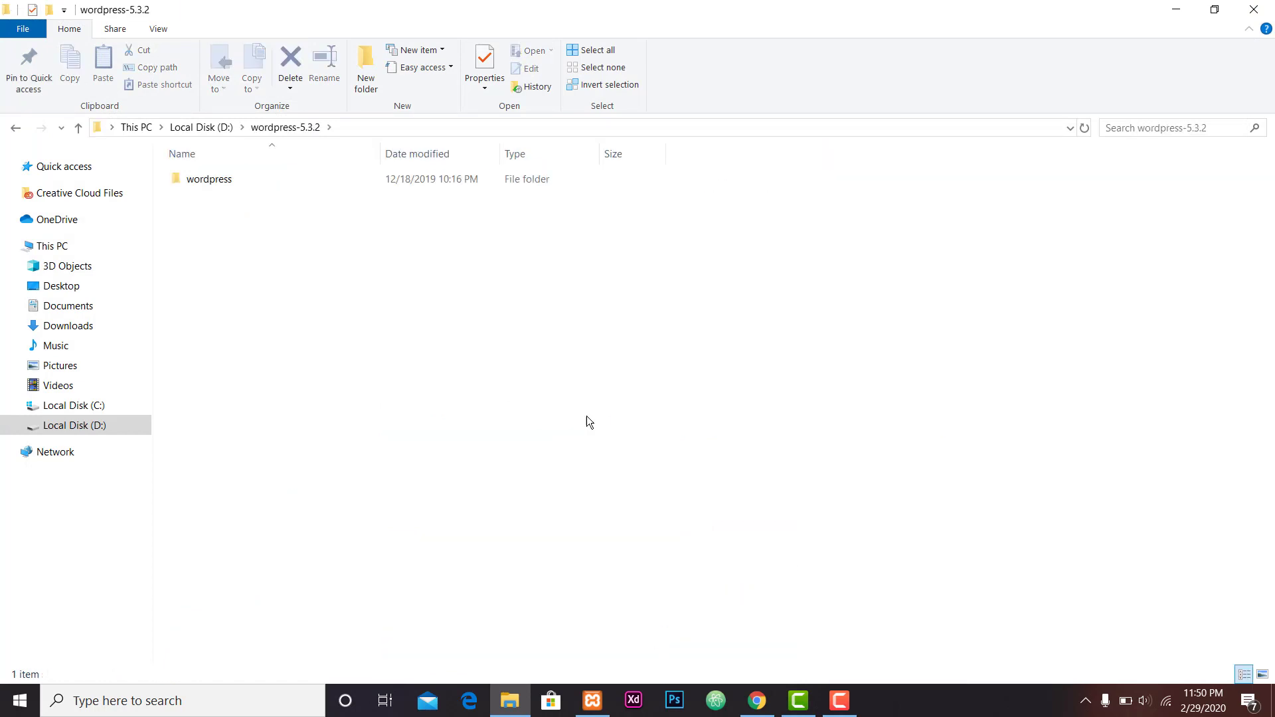
click(277, 176)
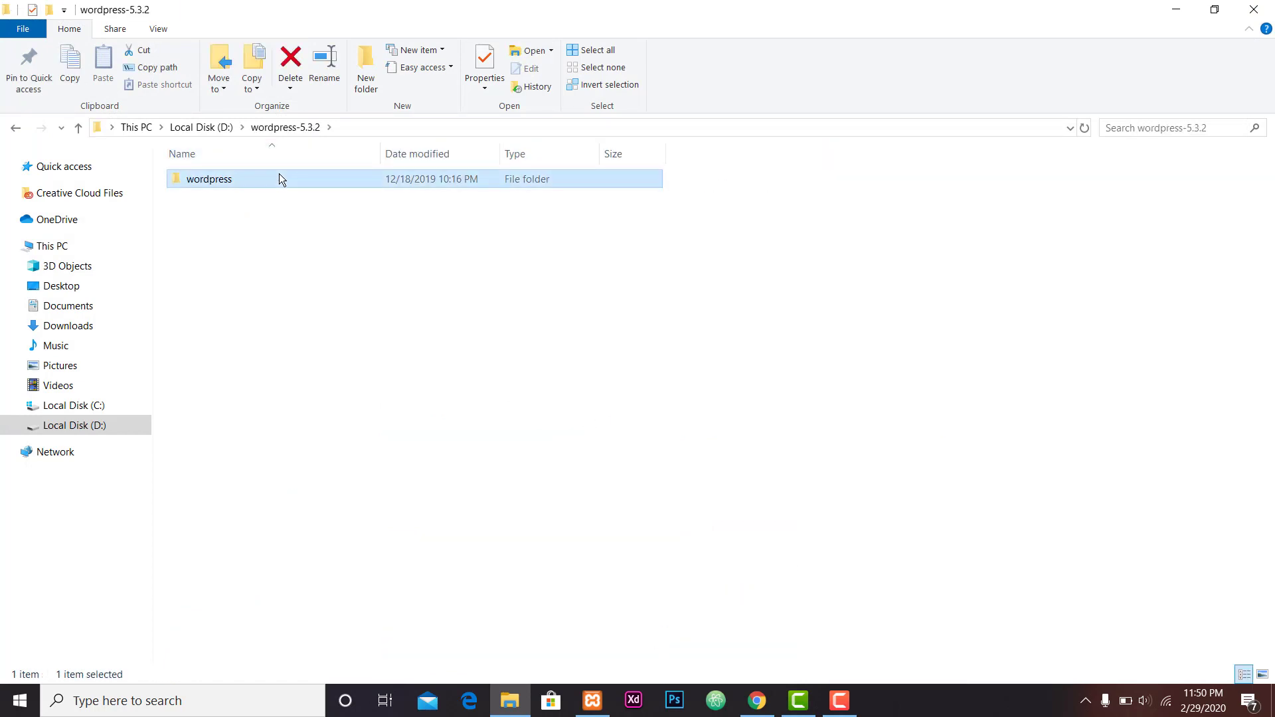
key(ctrl+c)
Paste the wordpress folder into C:\xampp\htdocs and check its copied files.
click(93, 406)
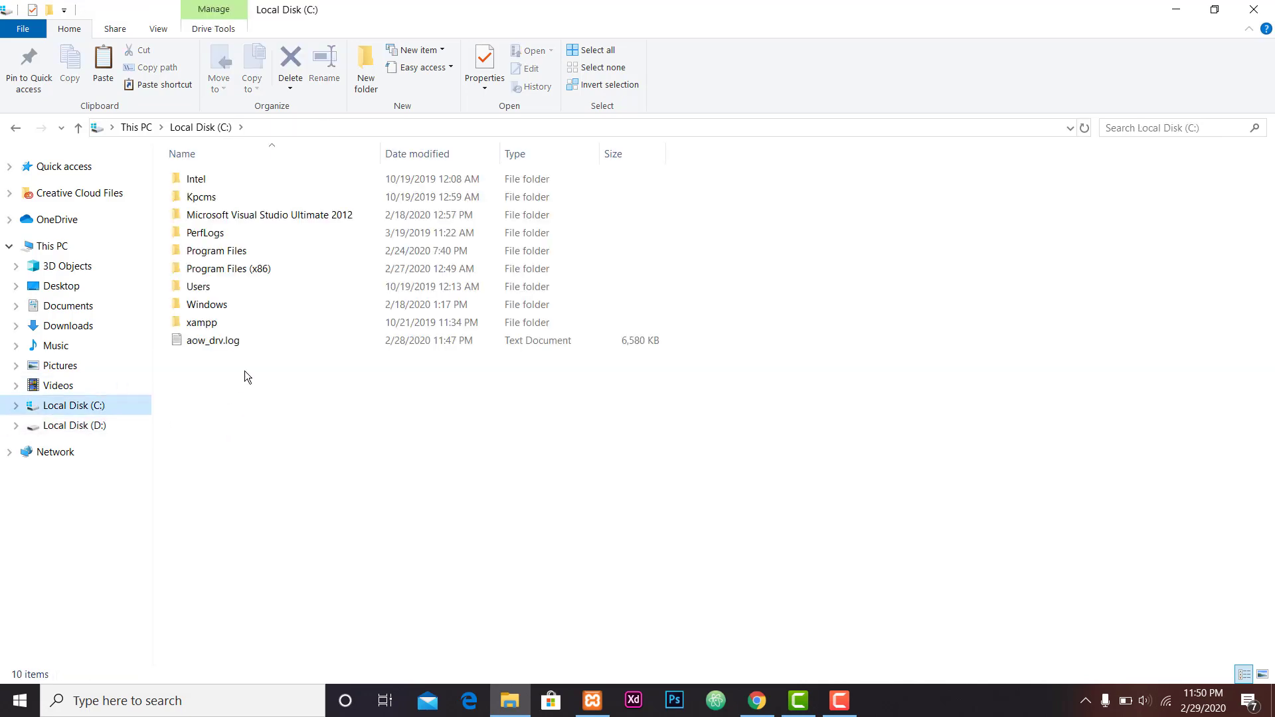
double_click(230, 321)
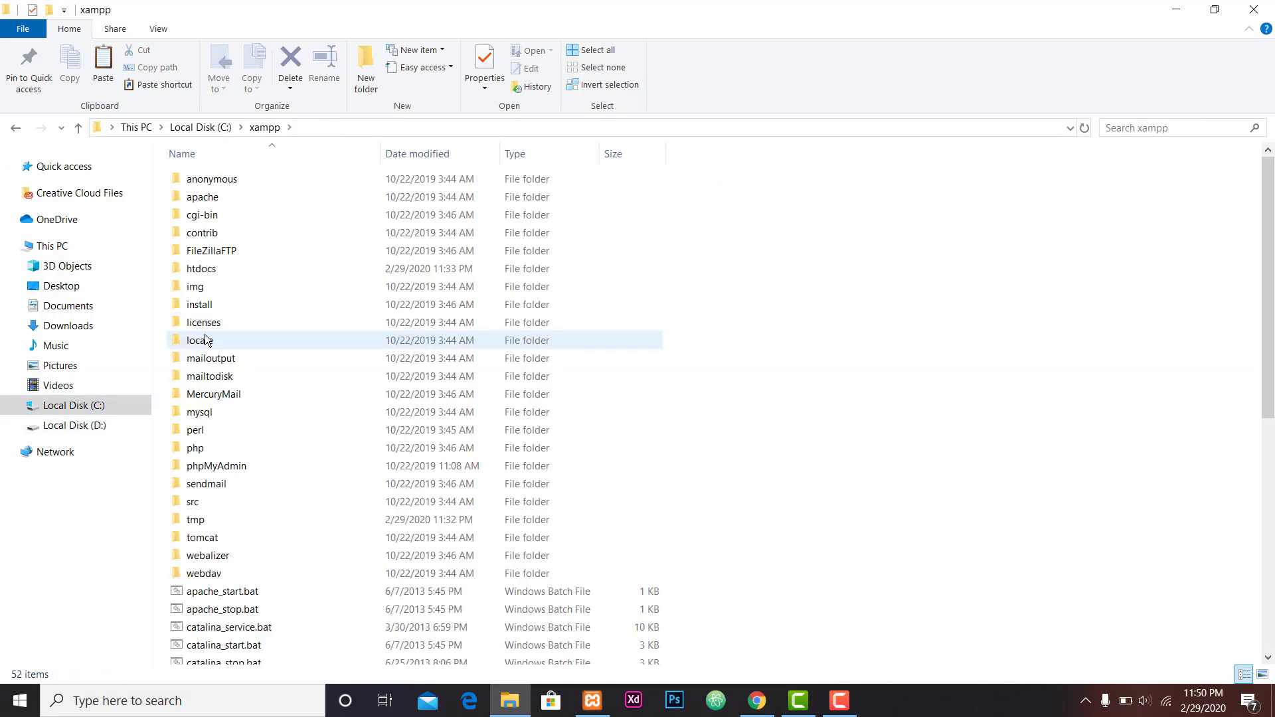
double_click(201, 268)
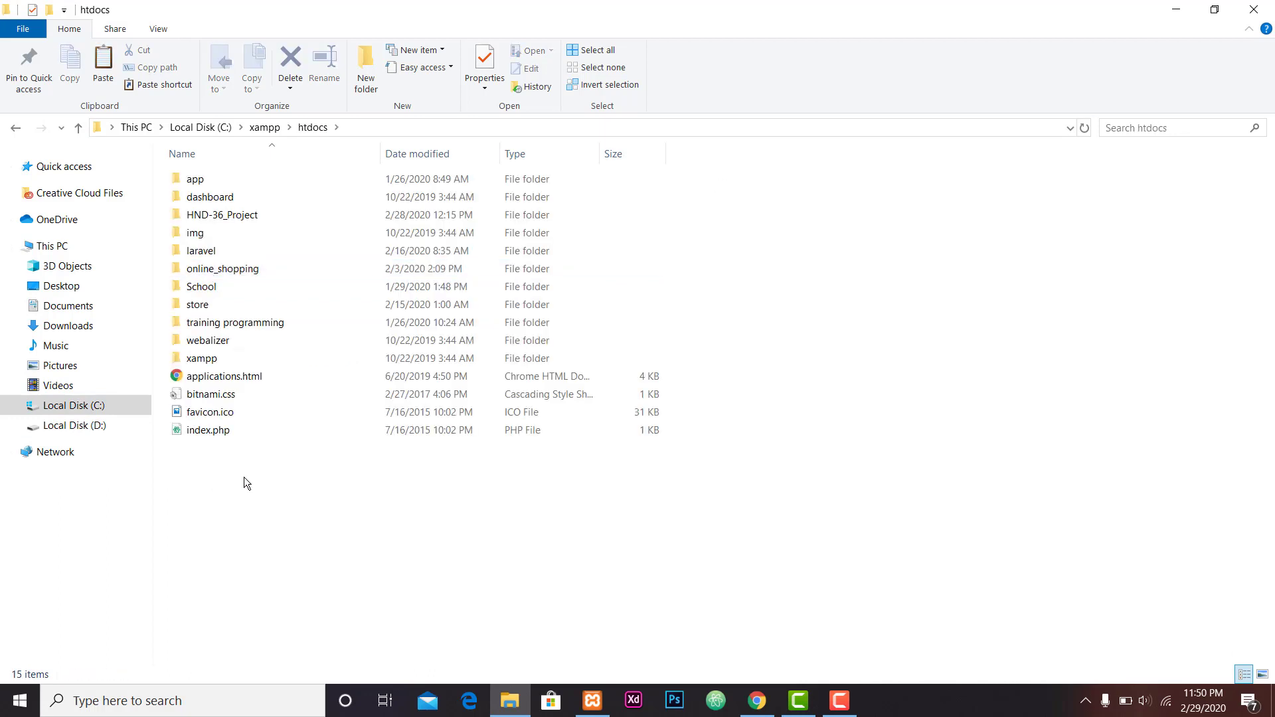
click(417, 335)
key(ctrl+v)
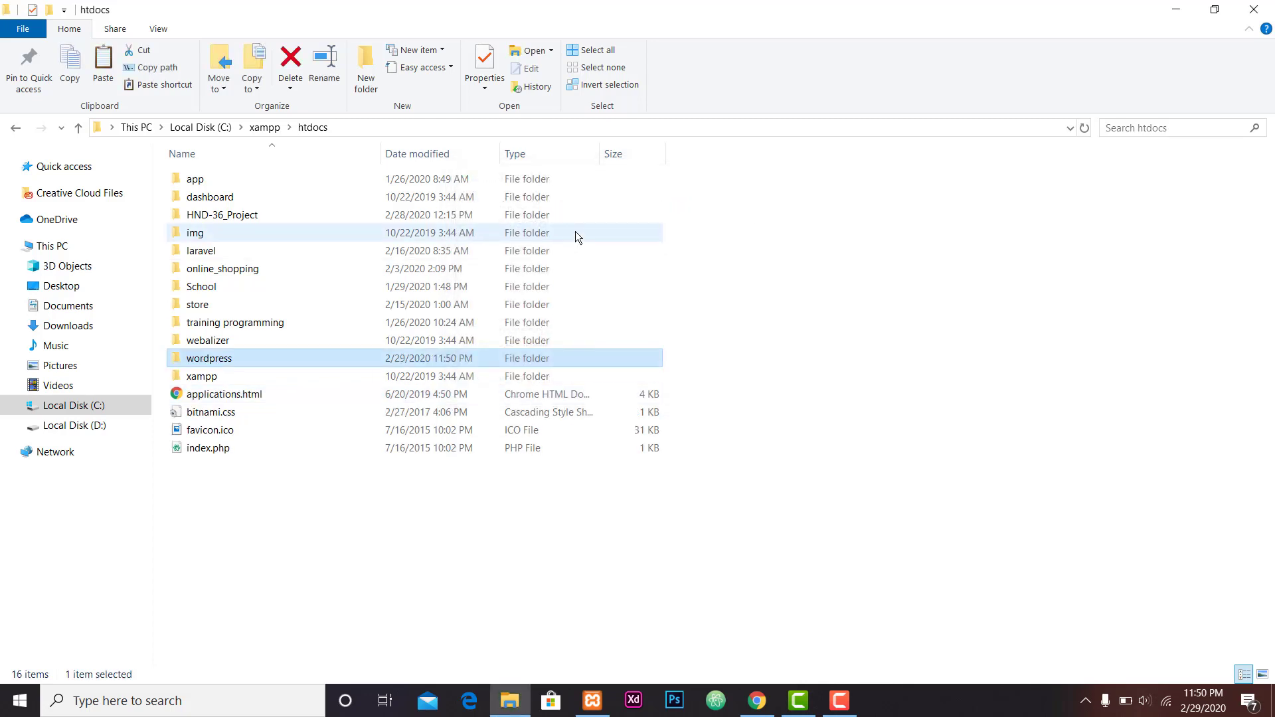
double_click(288, 359)
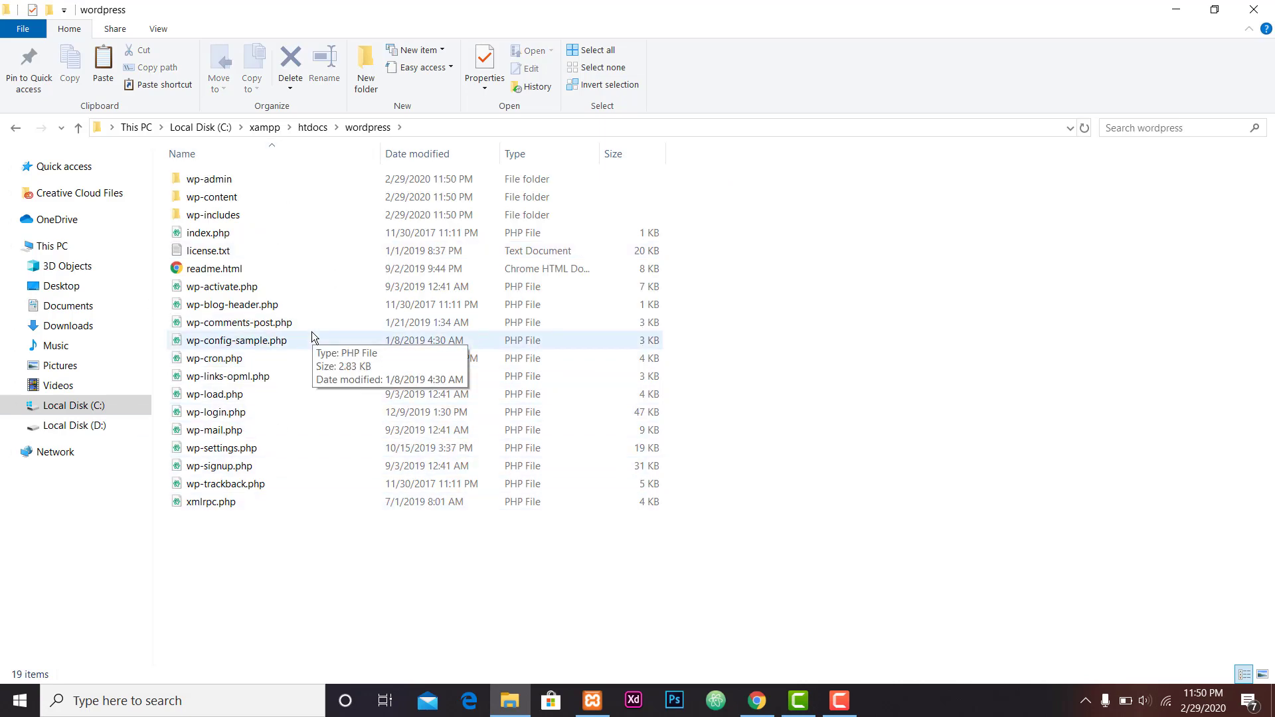
click(313, 127)
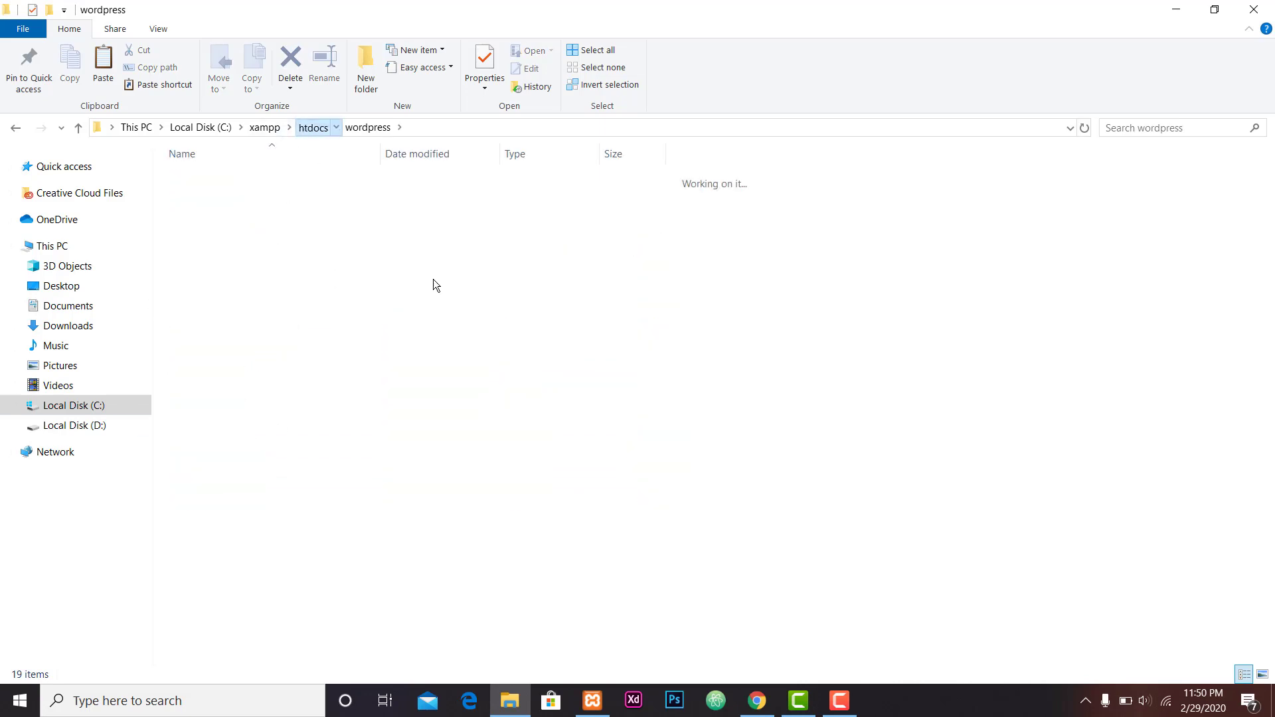
Load localhost/wordpress in a new Chrome tab.
click(757, 701)
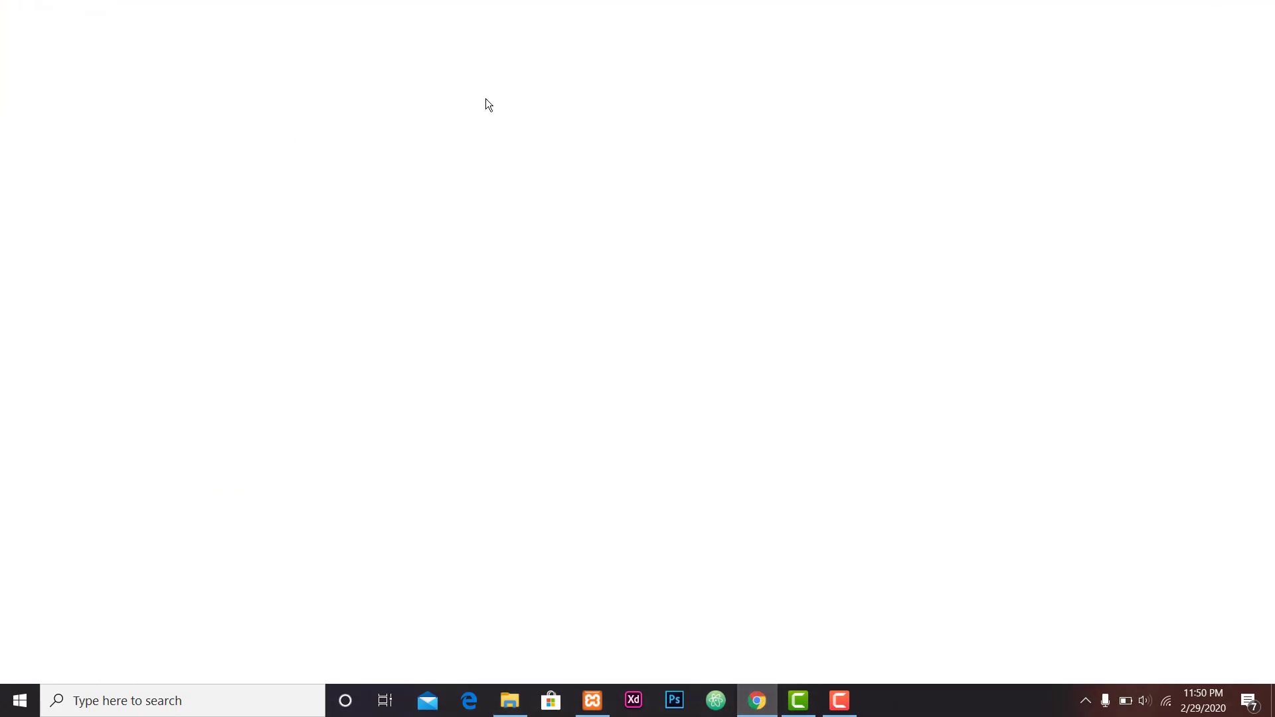
click(820, 14)
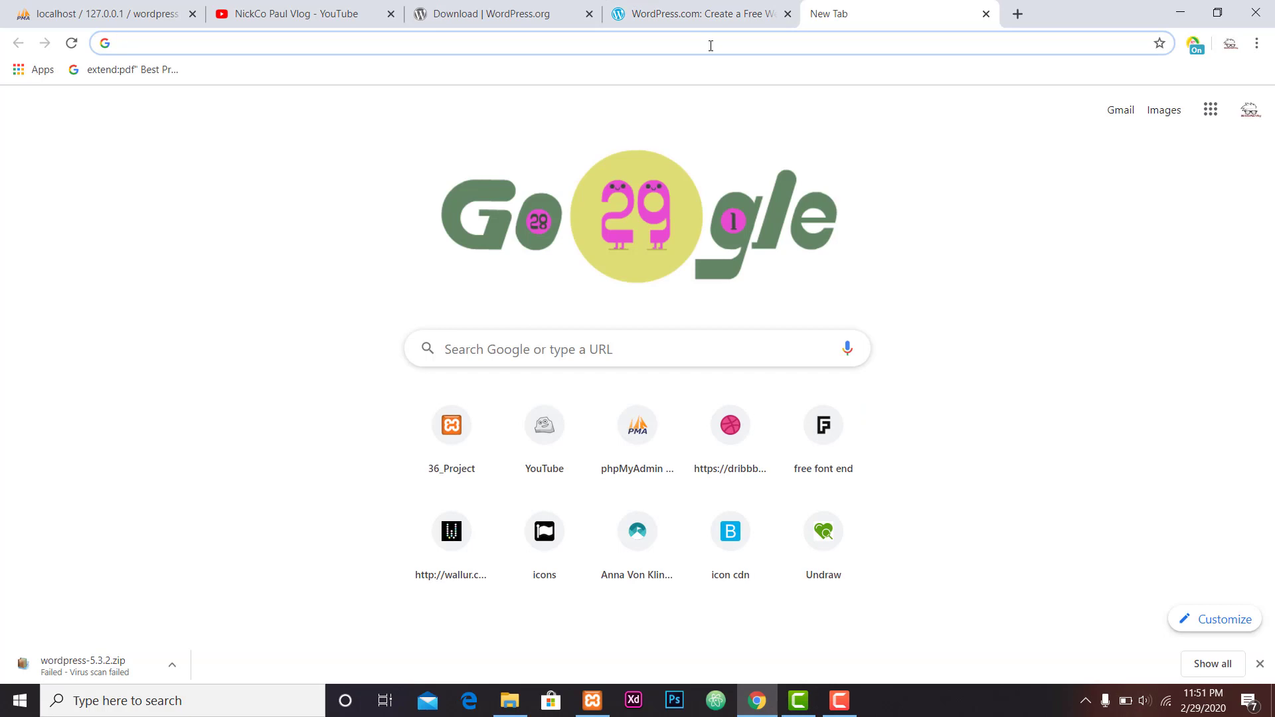
text(l)
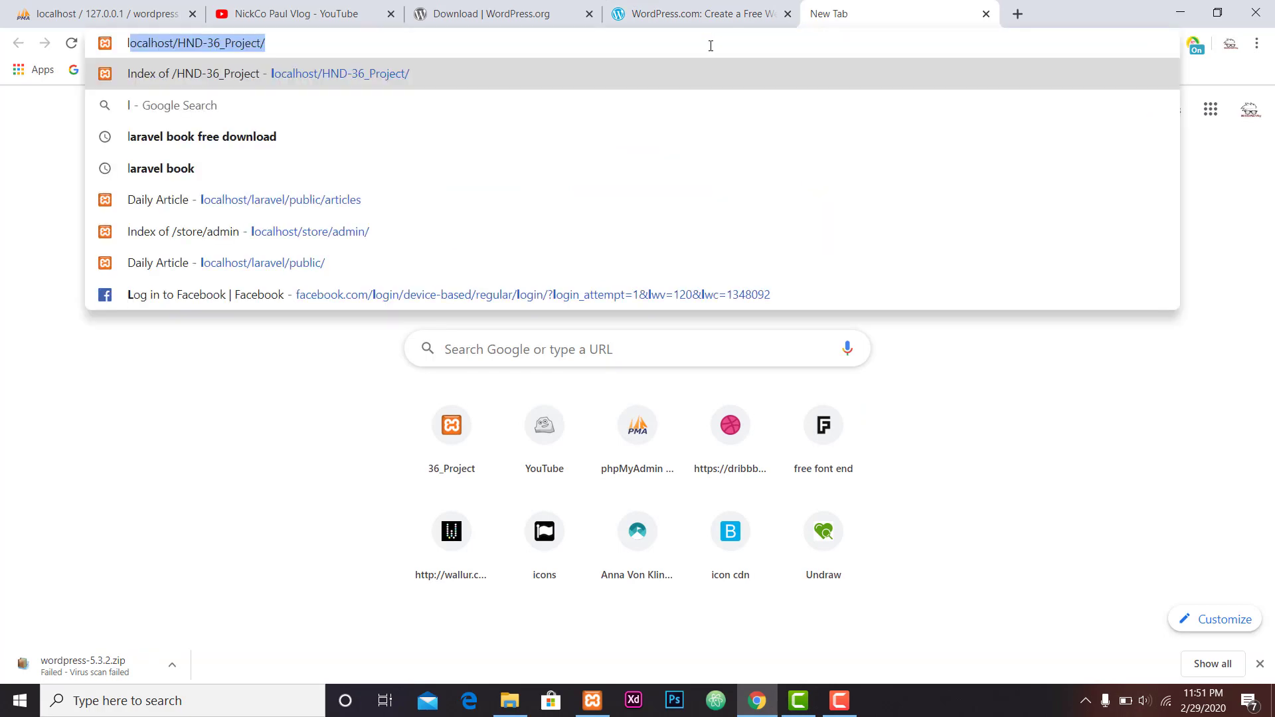
text(ocalhost)
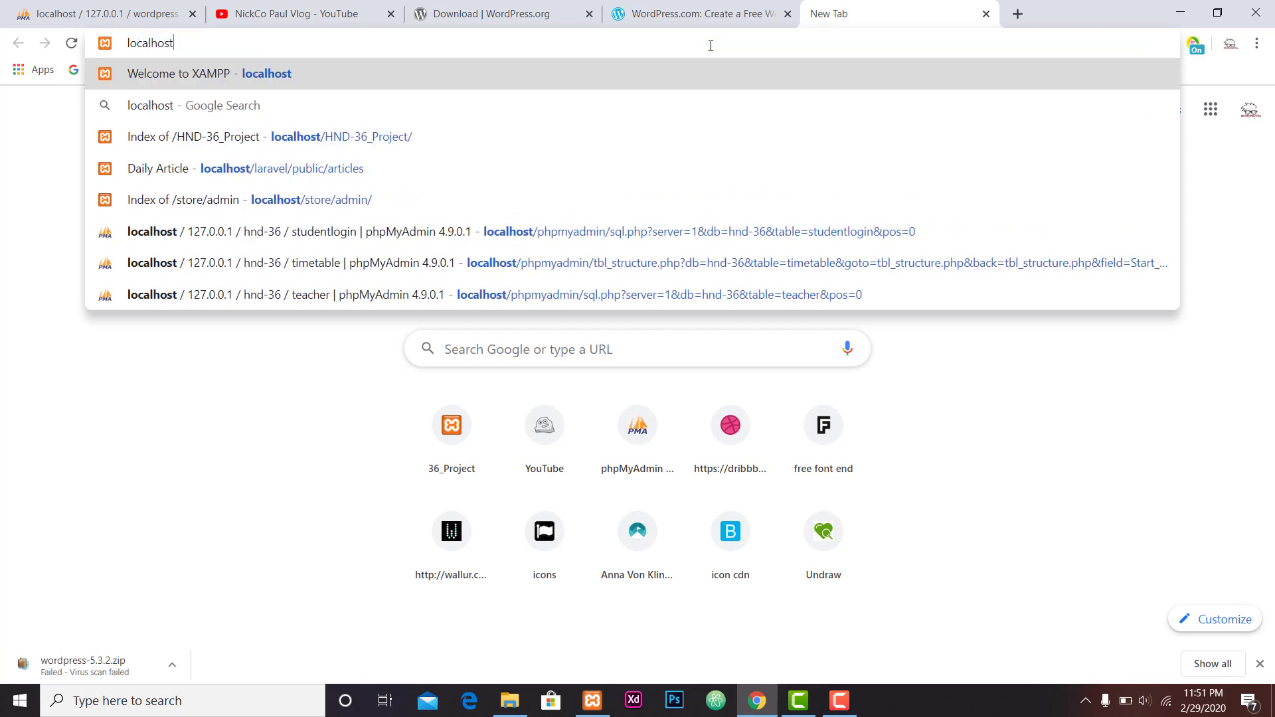
text(/w)
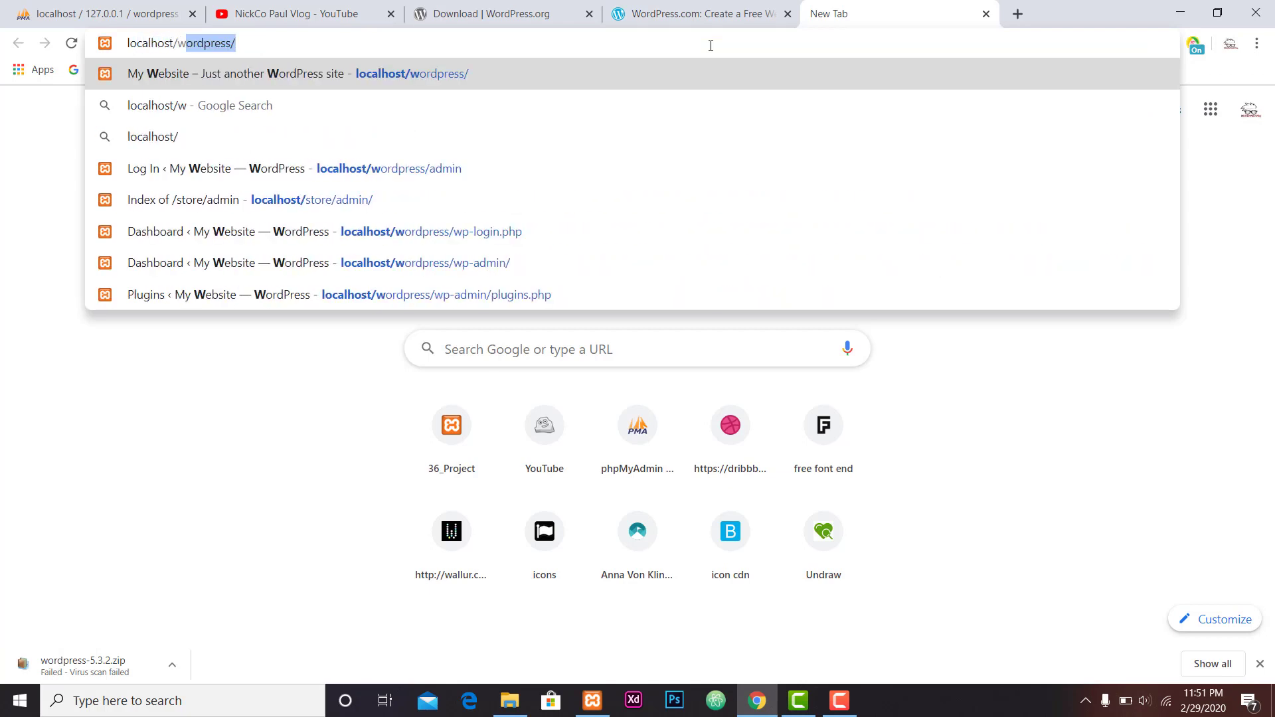
text(ordpress/)
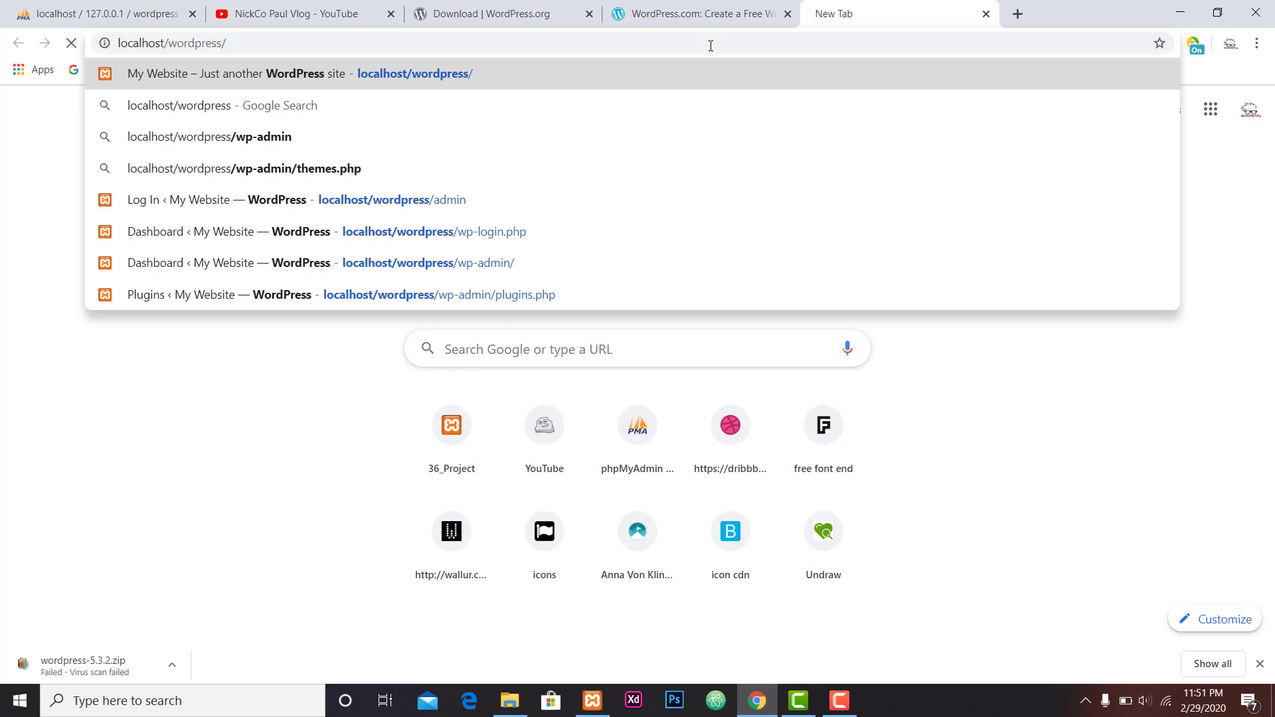
key(Return)
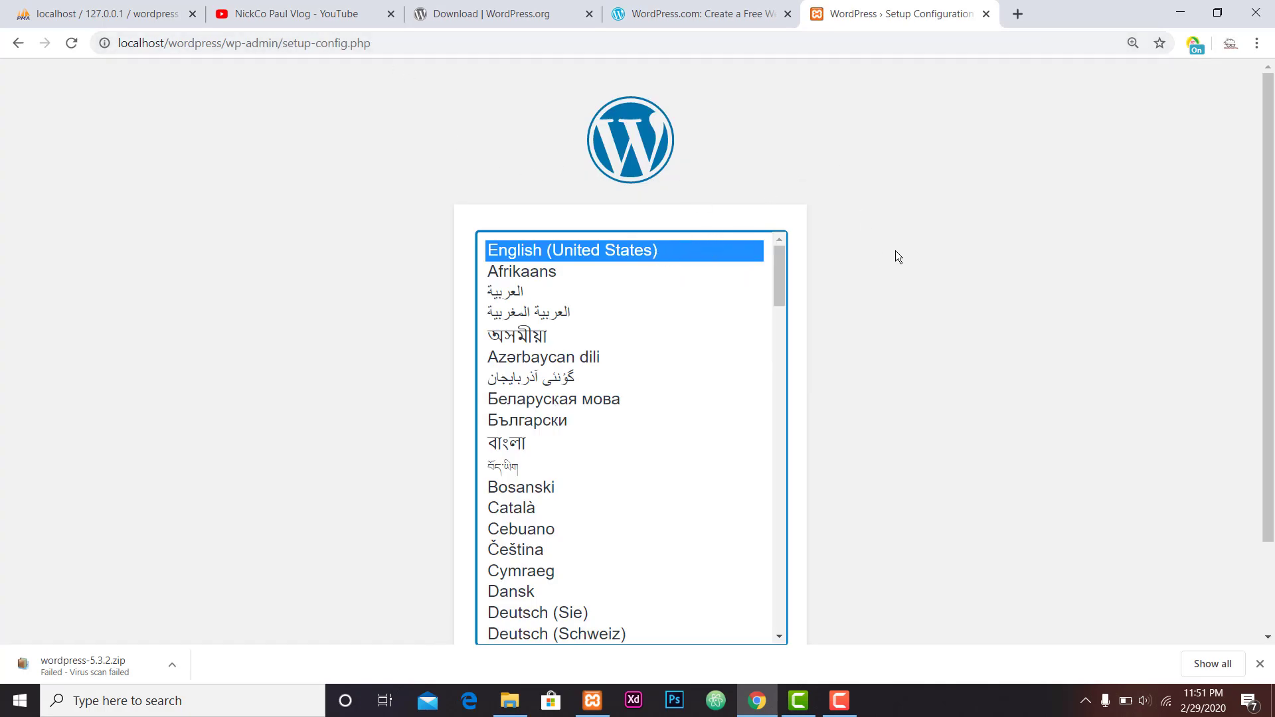
Keep English (United States) as the setup language and continue.
scroll(808, 286, down, 2)
scroll(870, 296, up, 2)
scroll(909, 261, down, 2)
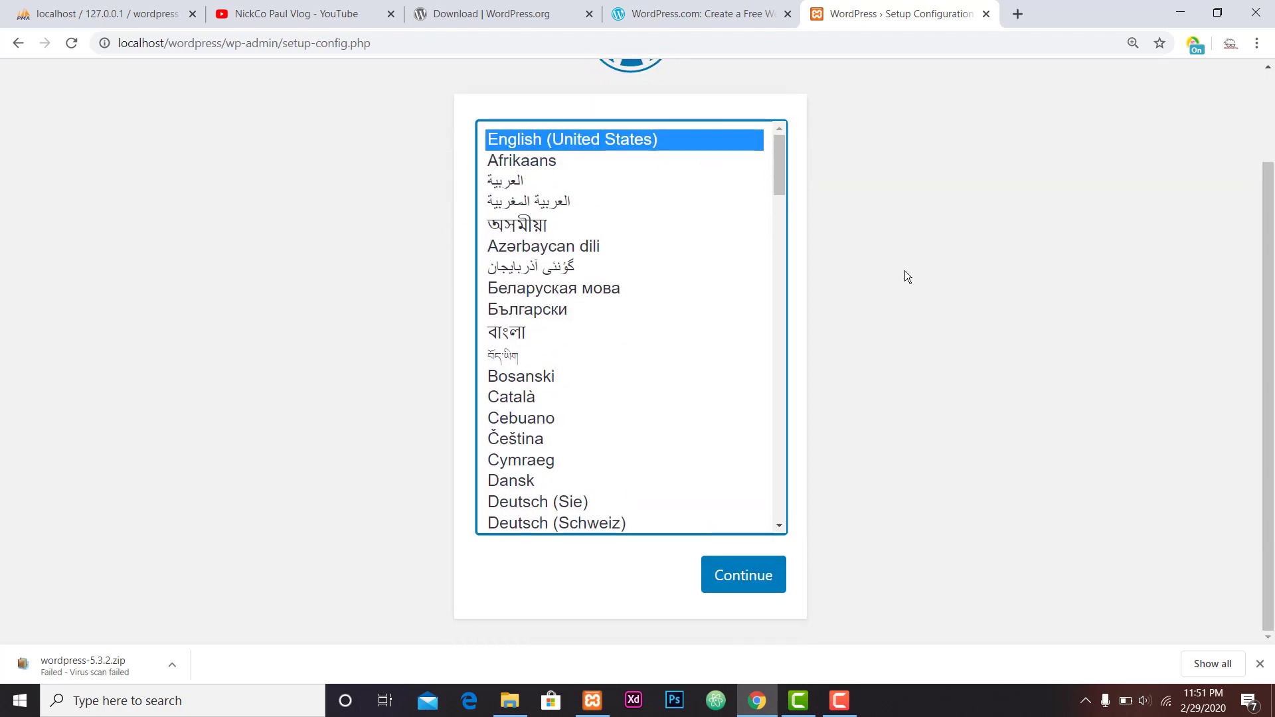
scroll(904, 291, up, 2)
scroll(904, 290, down, 2)
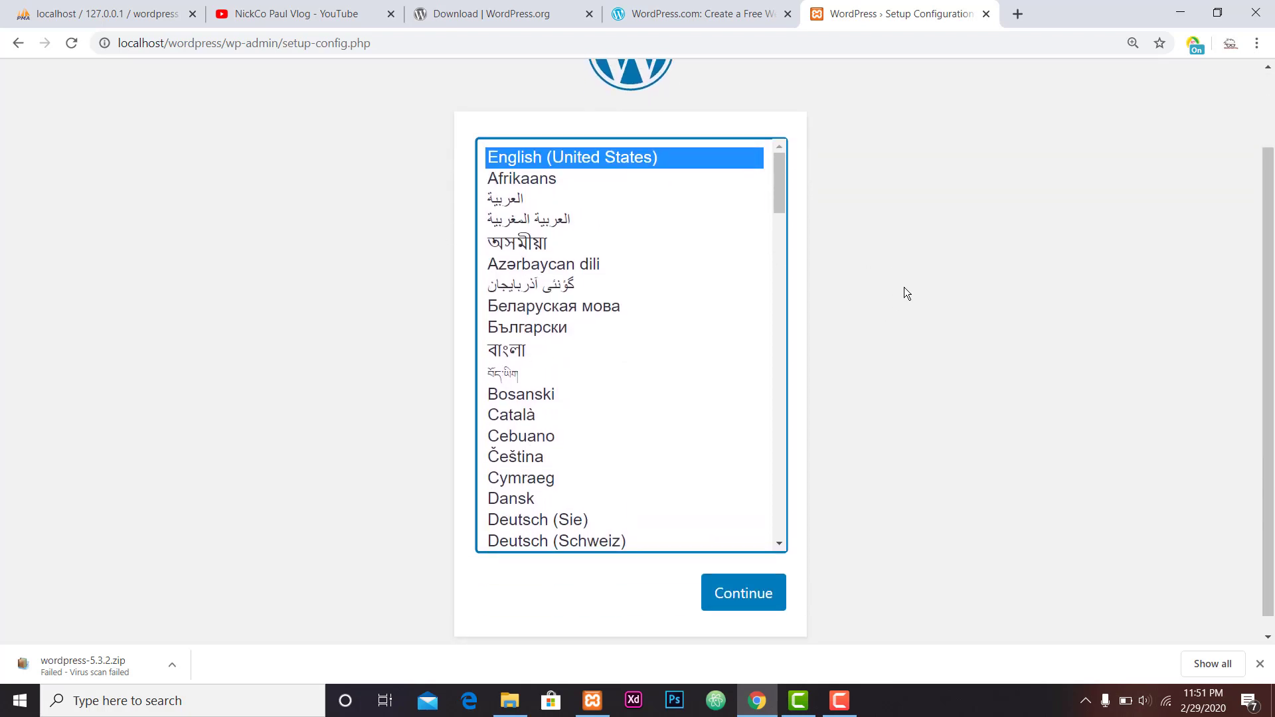
scroll(622, 296, down, 7)
scroll(623, 297, down, 8)
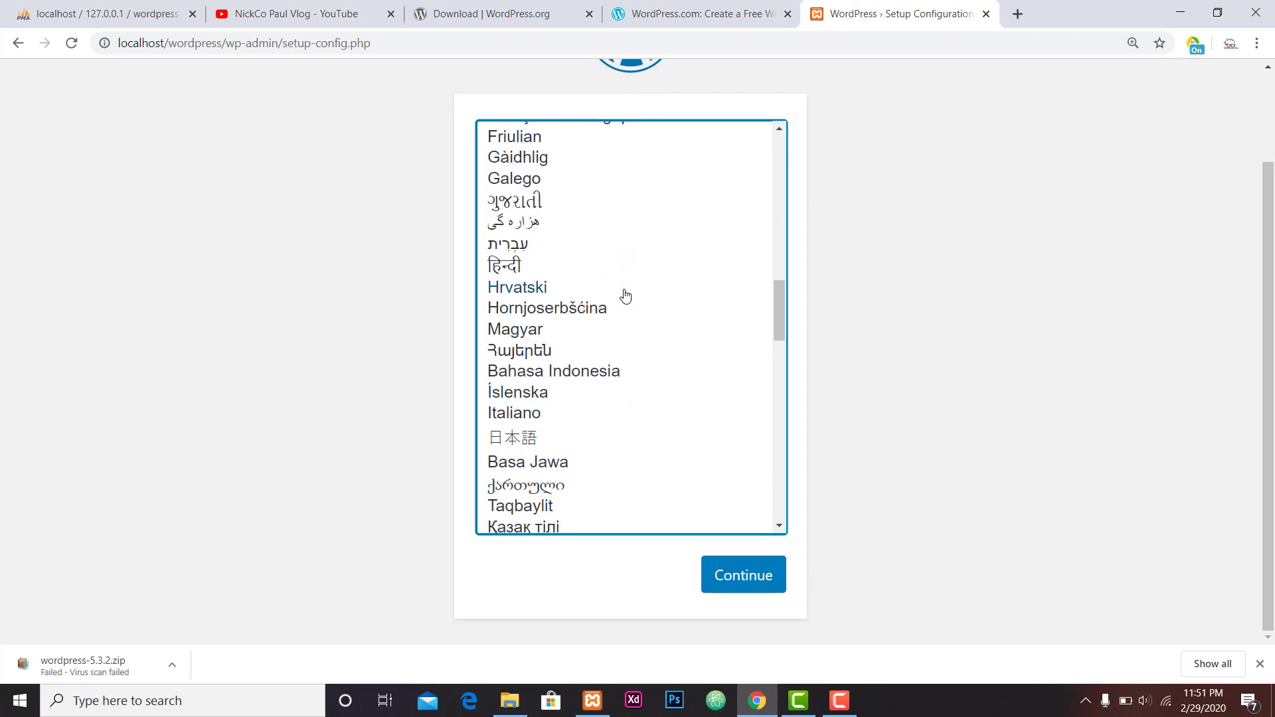
scroll(623, 296, up, 15)
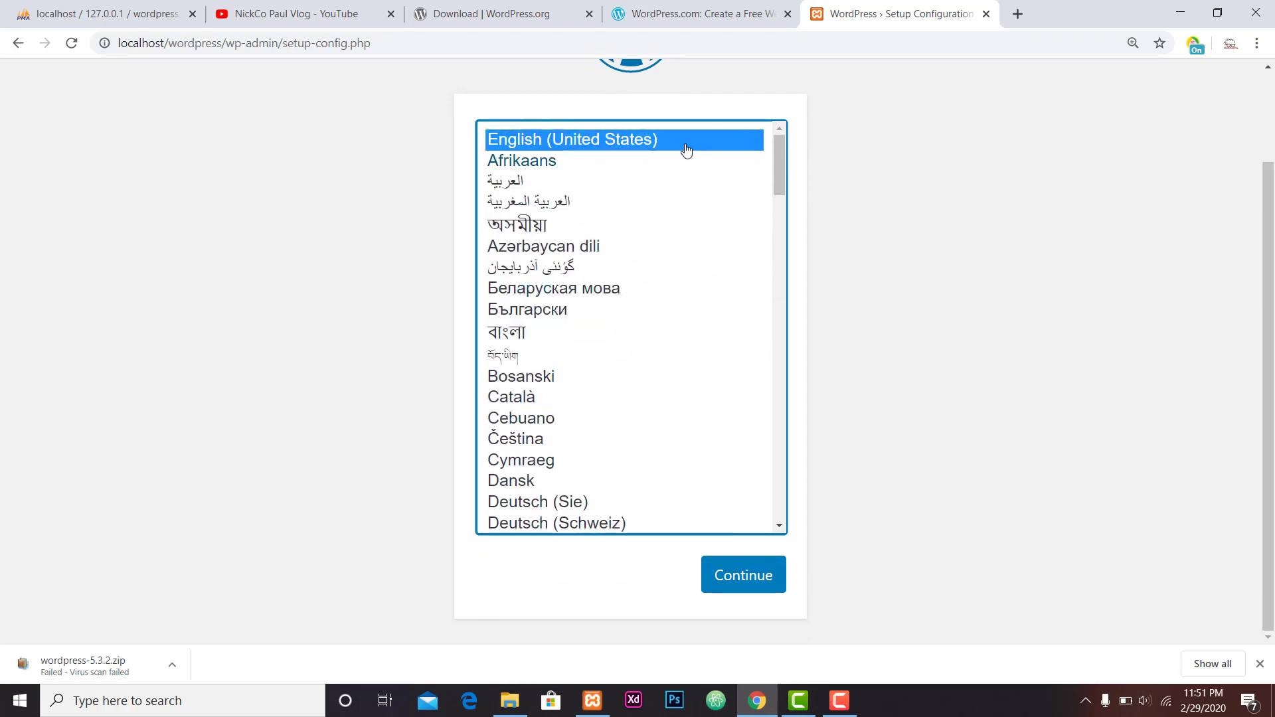
click(745, 578)
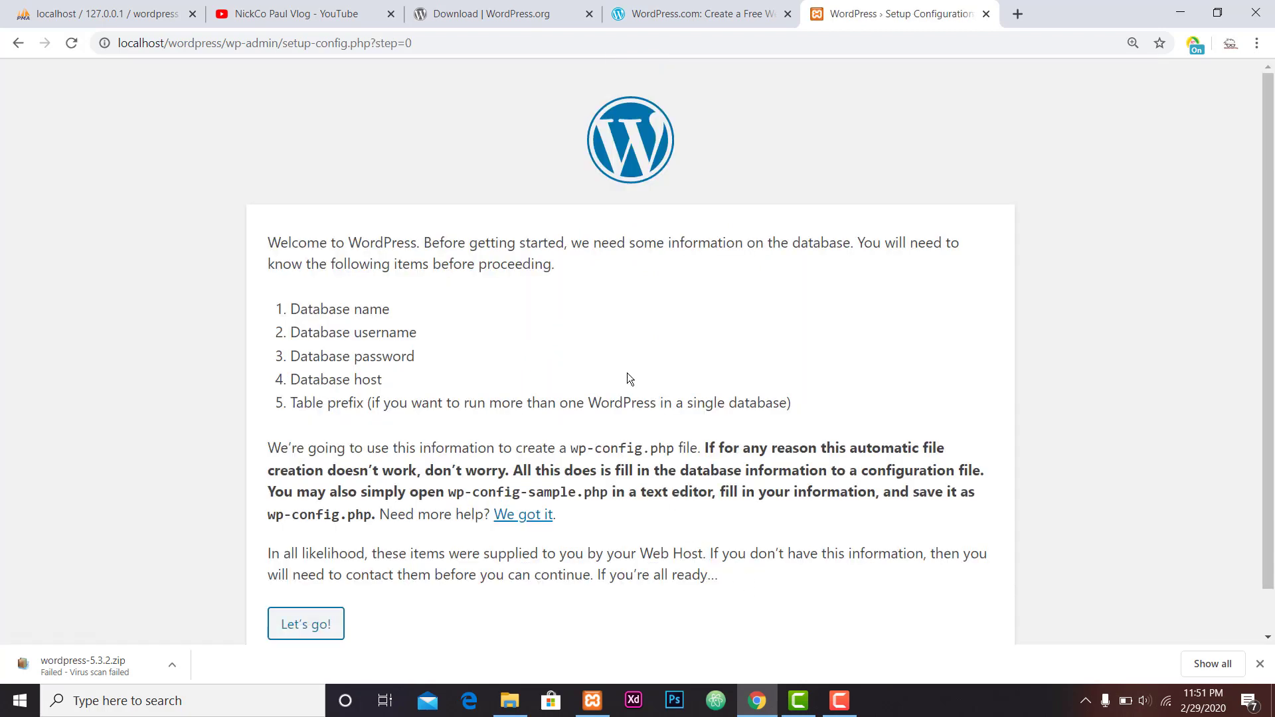
Close Chrome's download shelf showing the failed wordpress-5.3.2.zip download.
scroll(619, 348, down, 1)
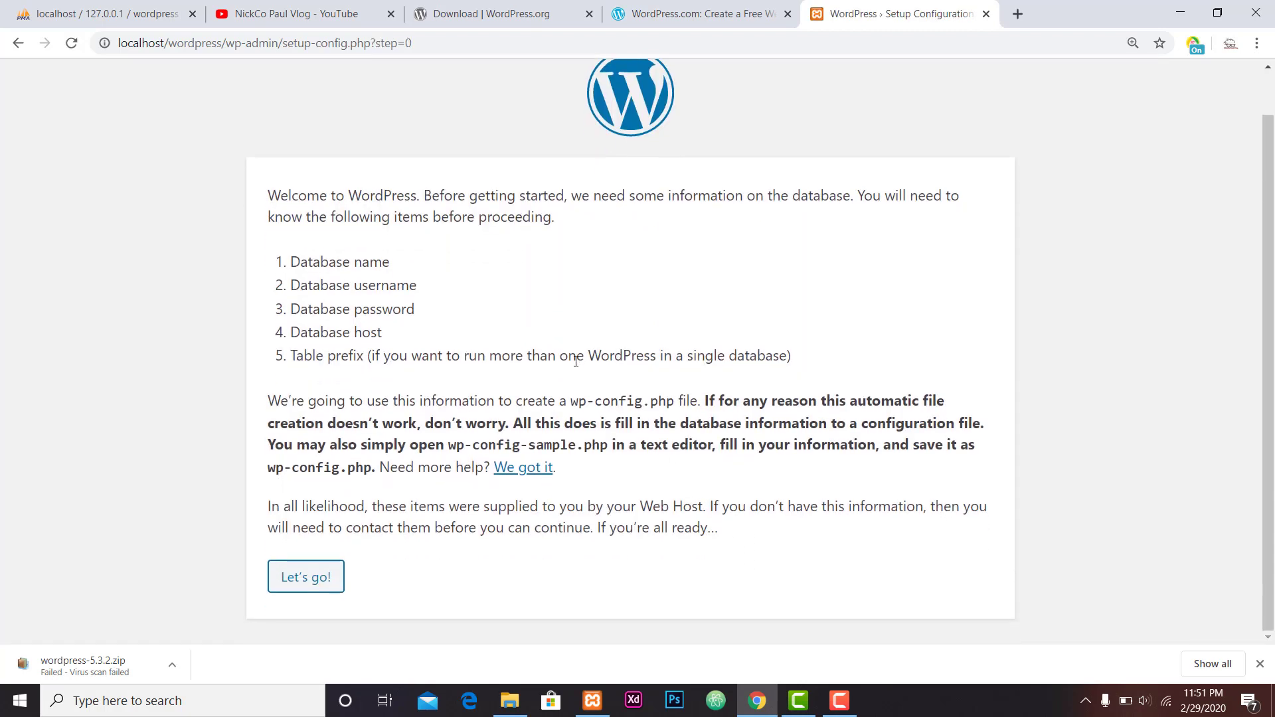
scroll(569, 492, up, 1)
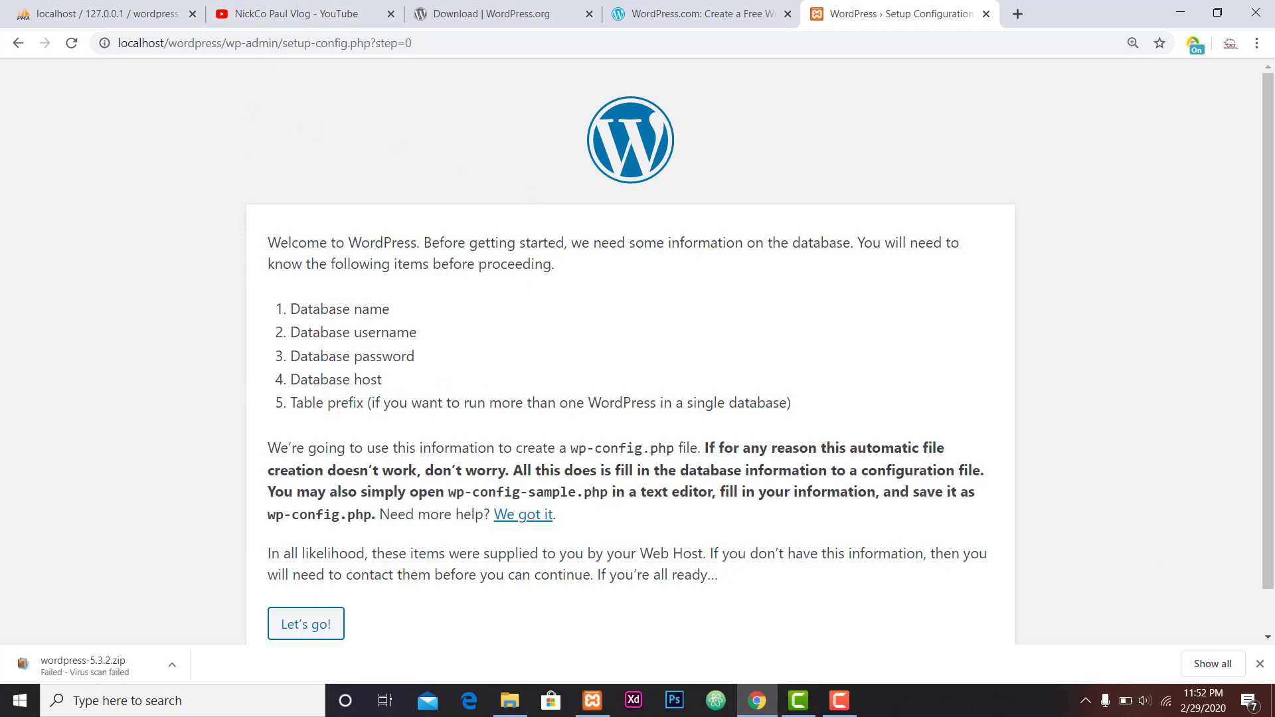
click(1260, 663)
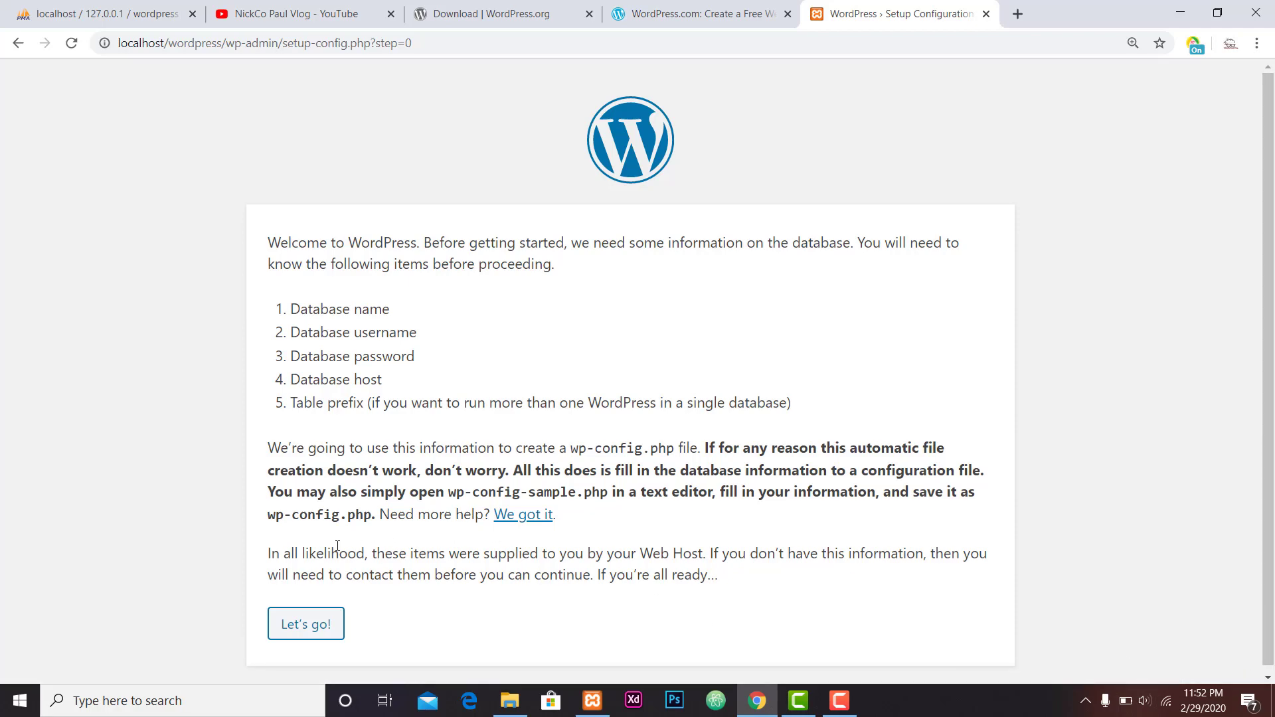
Open the database connection form and set the database username to root.
click(310, 627)
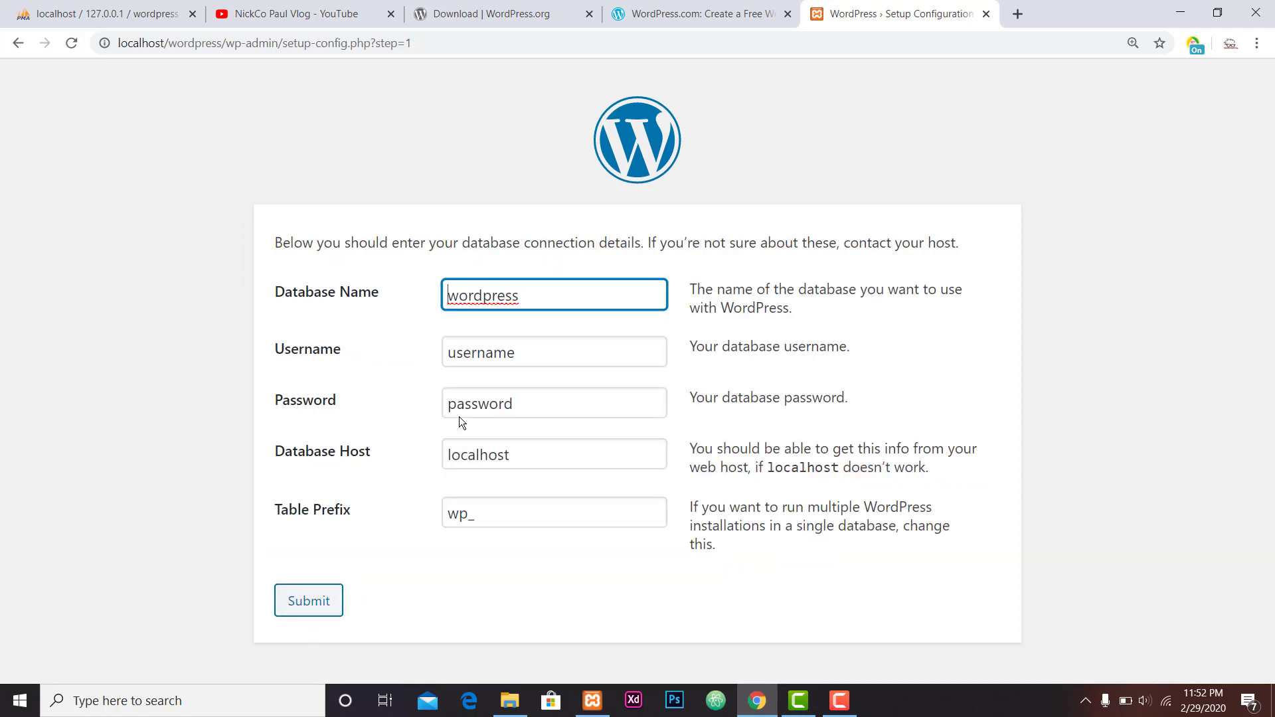
click(533, 294)
click(531, 352)
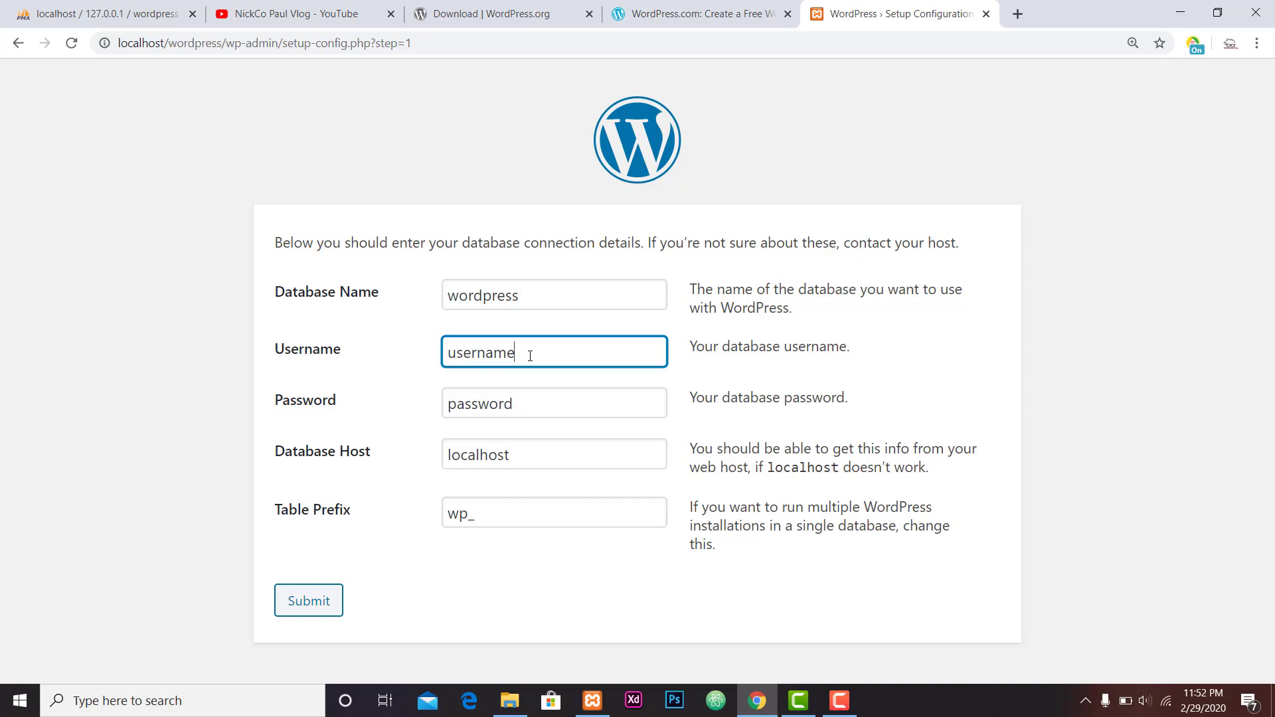
drag(533, 351, 437, 352)
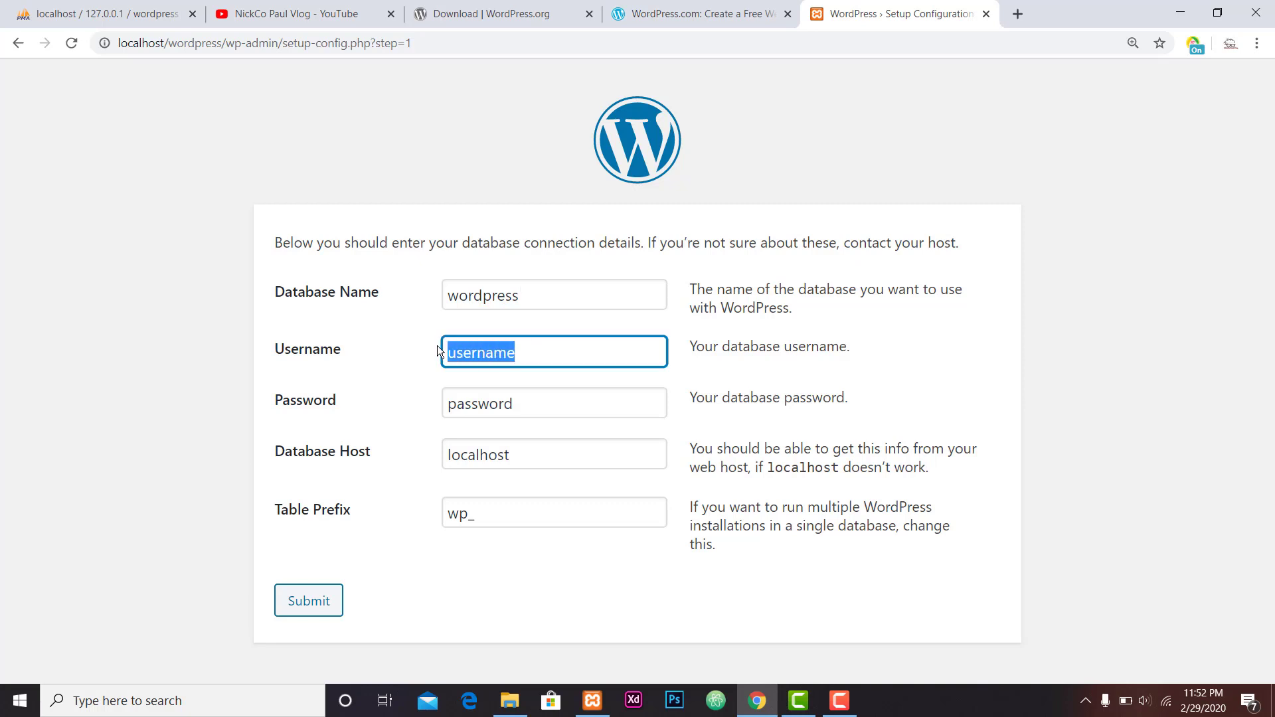
key(BackSpace)
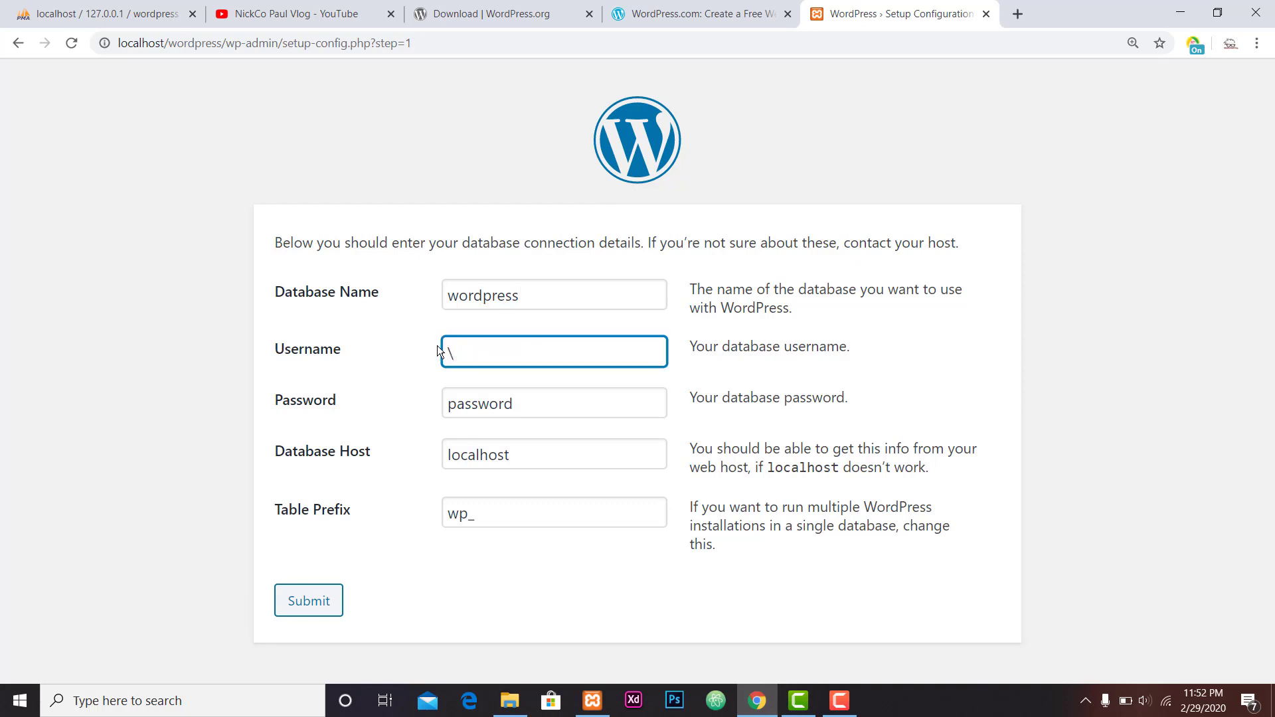
key(BackSpace)
text(root)
Leave the database password empty, submit the details, and run the installation.
drag(550, 404, 439, 413)
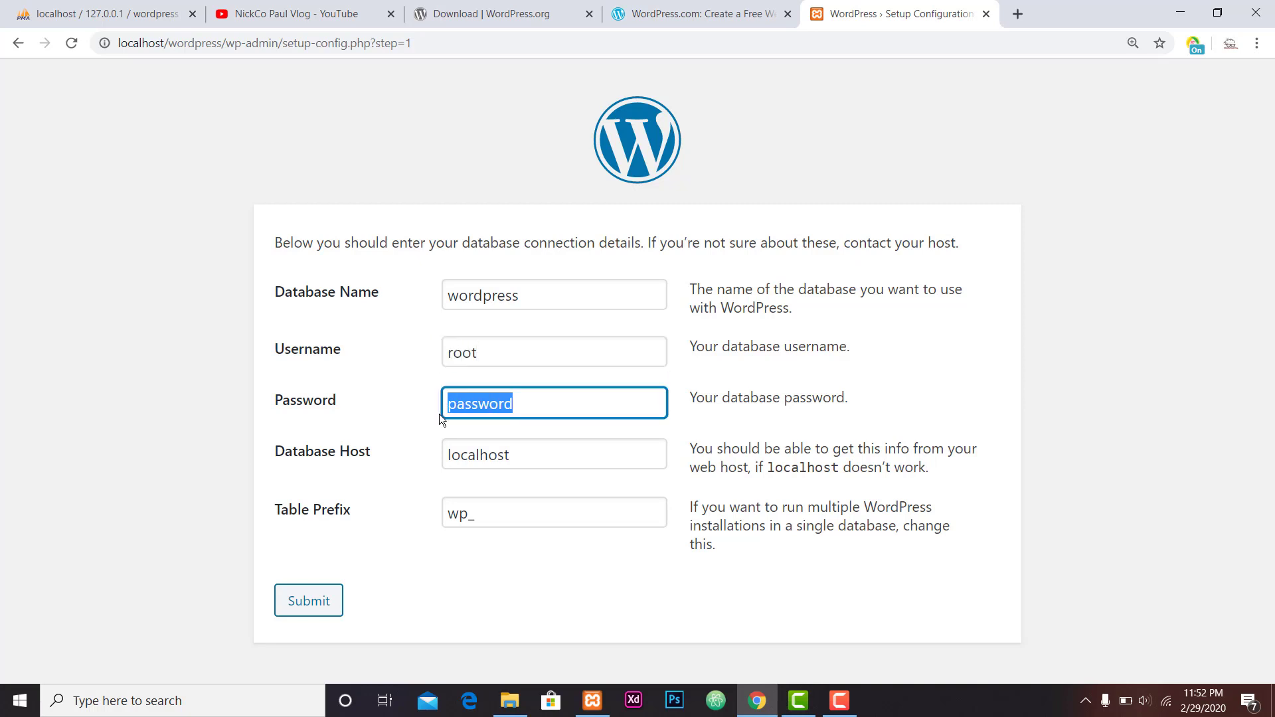
key(BackSpace)
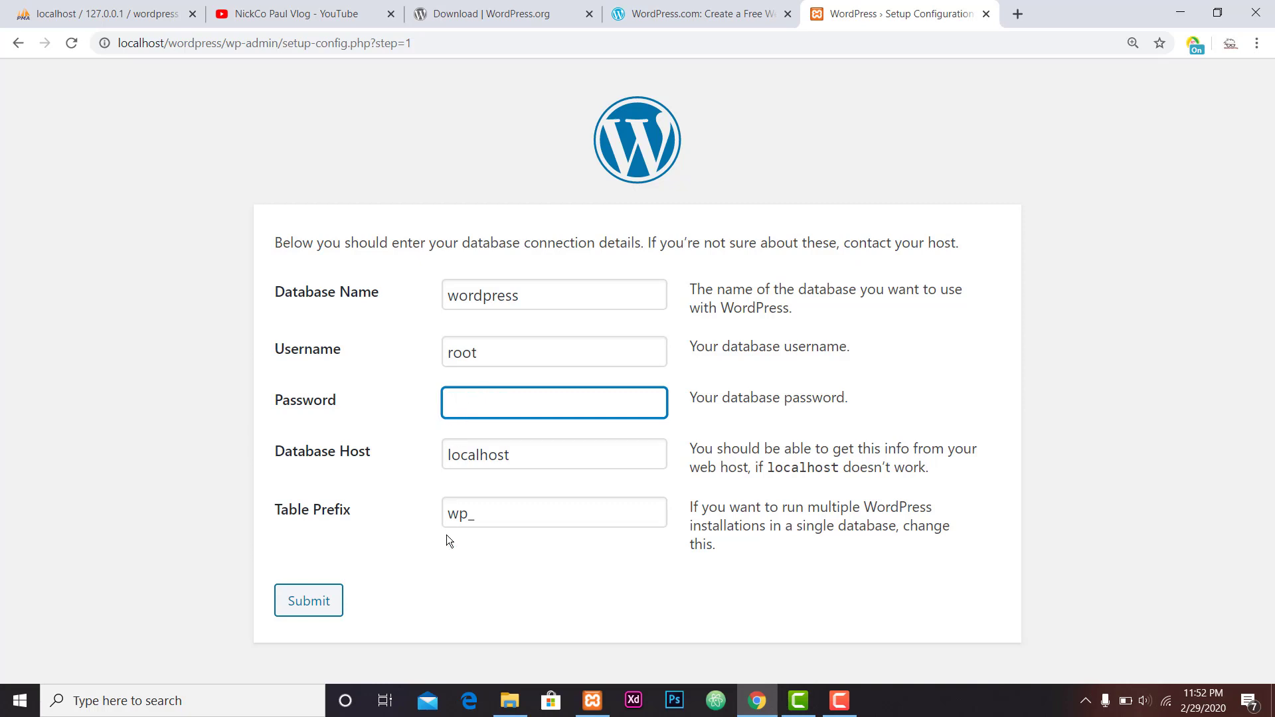
click(454, 608)
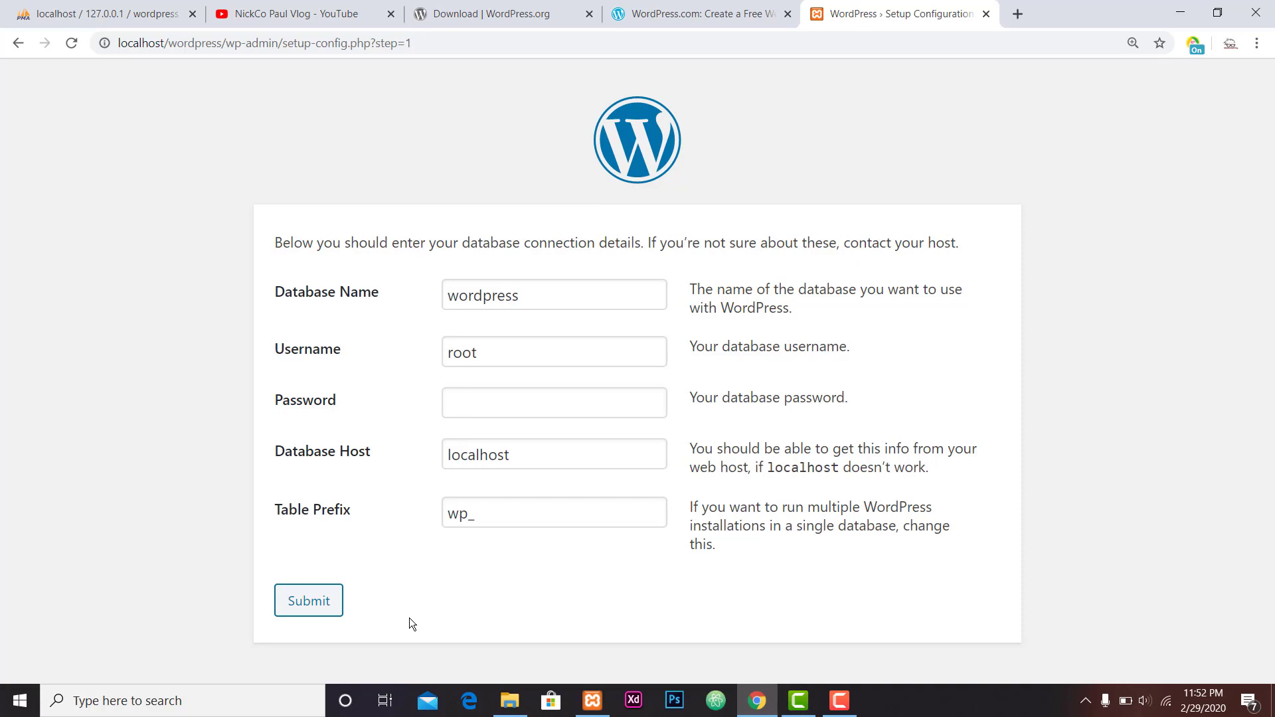
click(299, 608)
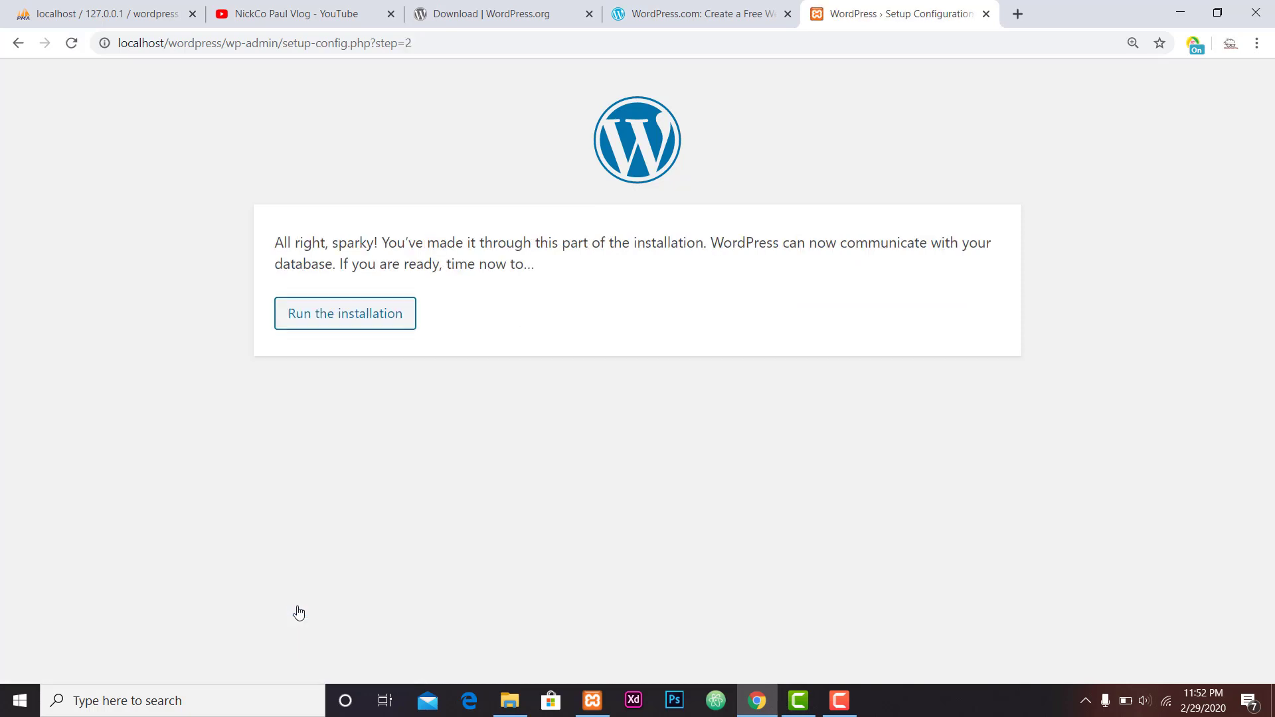
click(328, 314)
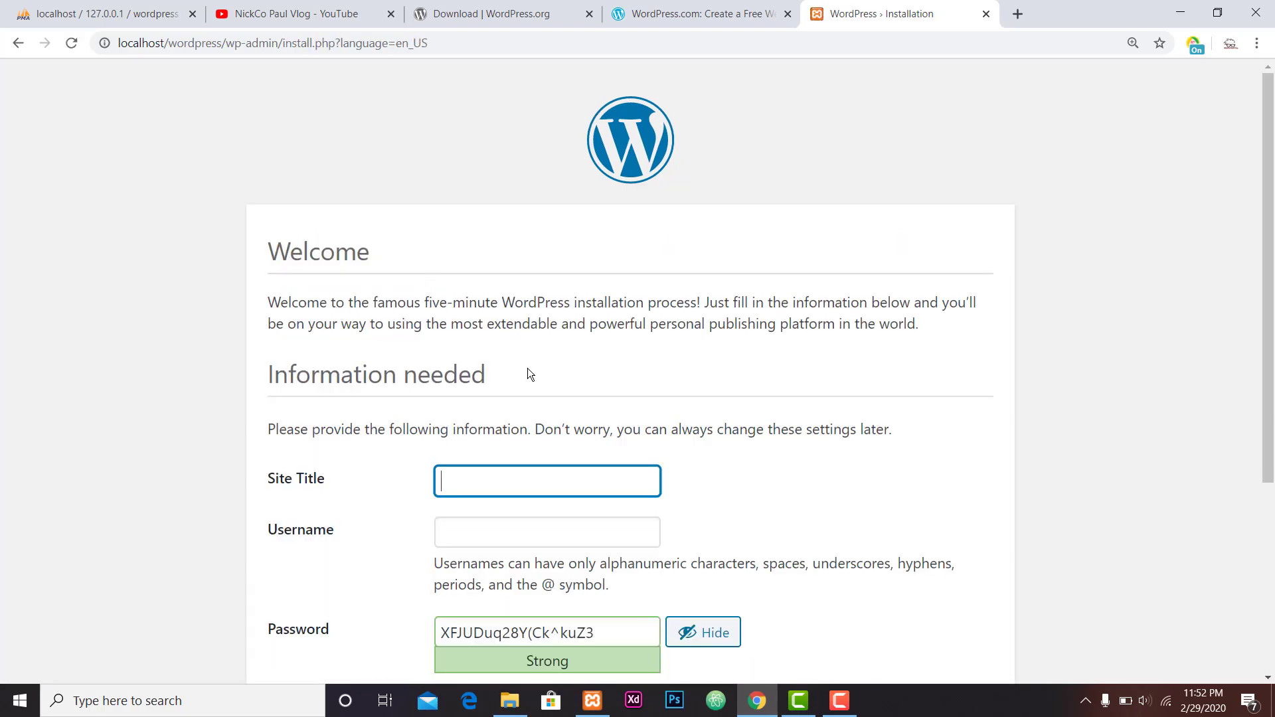
Enter site title Wordpress and admin username admin.
scroll(530, 374, down, 4)
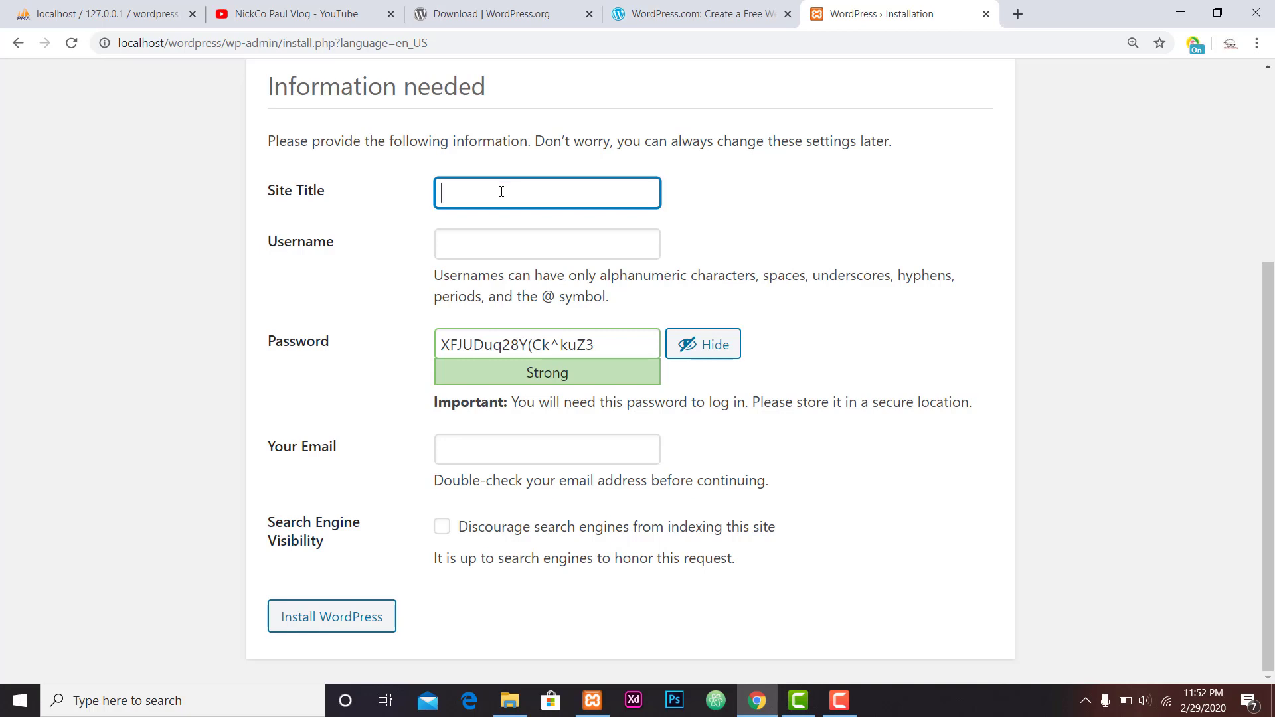
text(Wor)
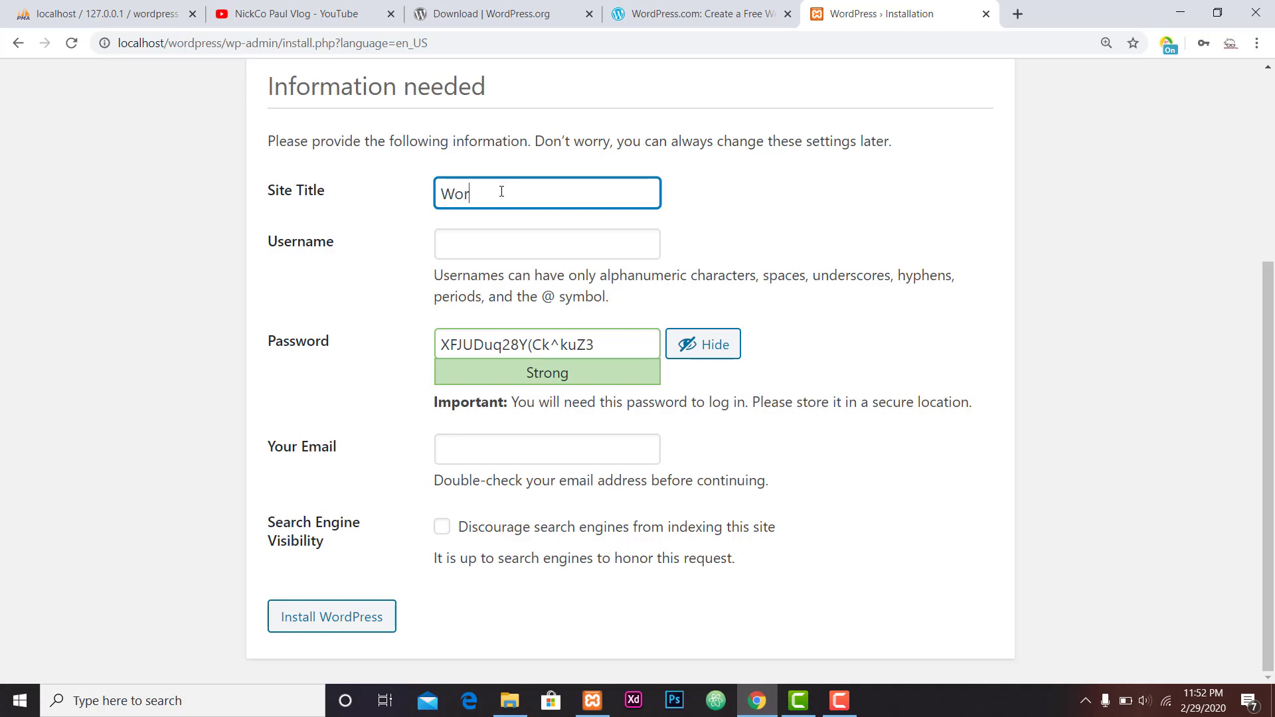
text(dpress)
click(516, 254)
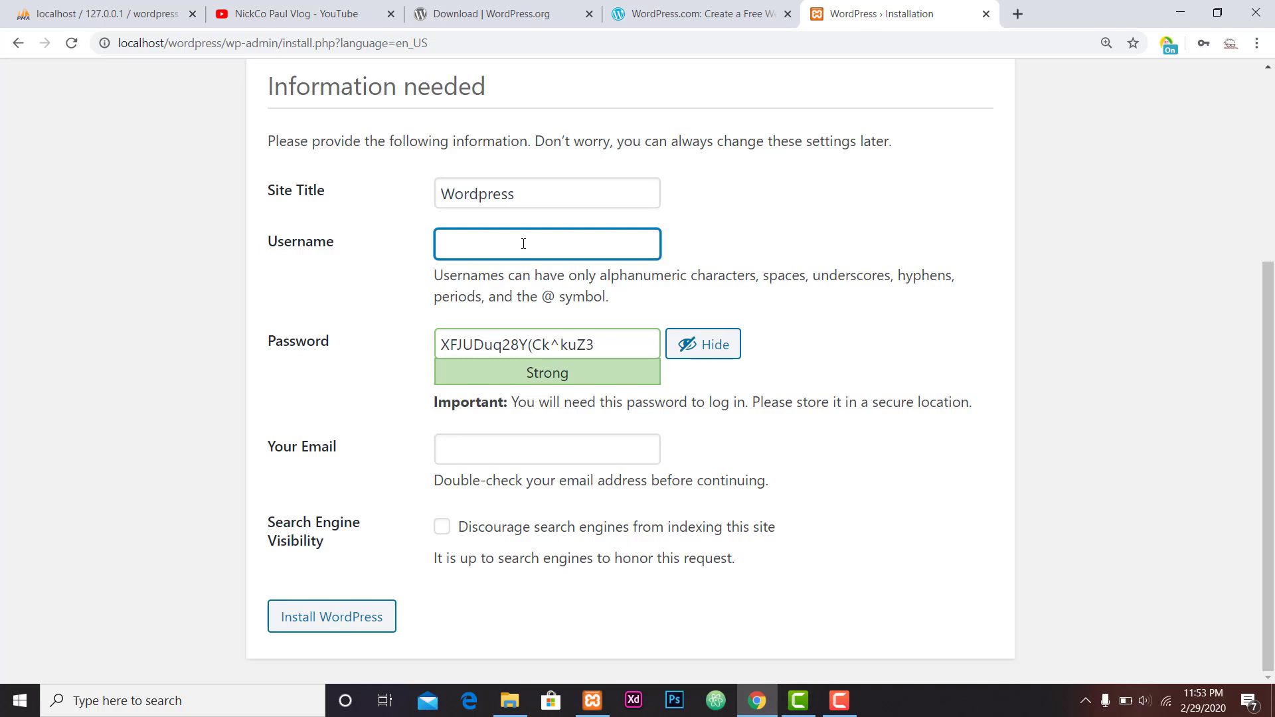
text(admin)
Replace the generated password with a weak one, confirm its use, and fill the e-mail field.
drag(601, 344, 426, 357)
key(BackSpace)
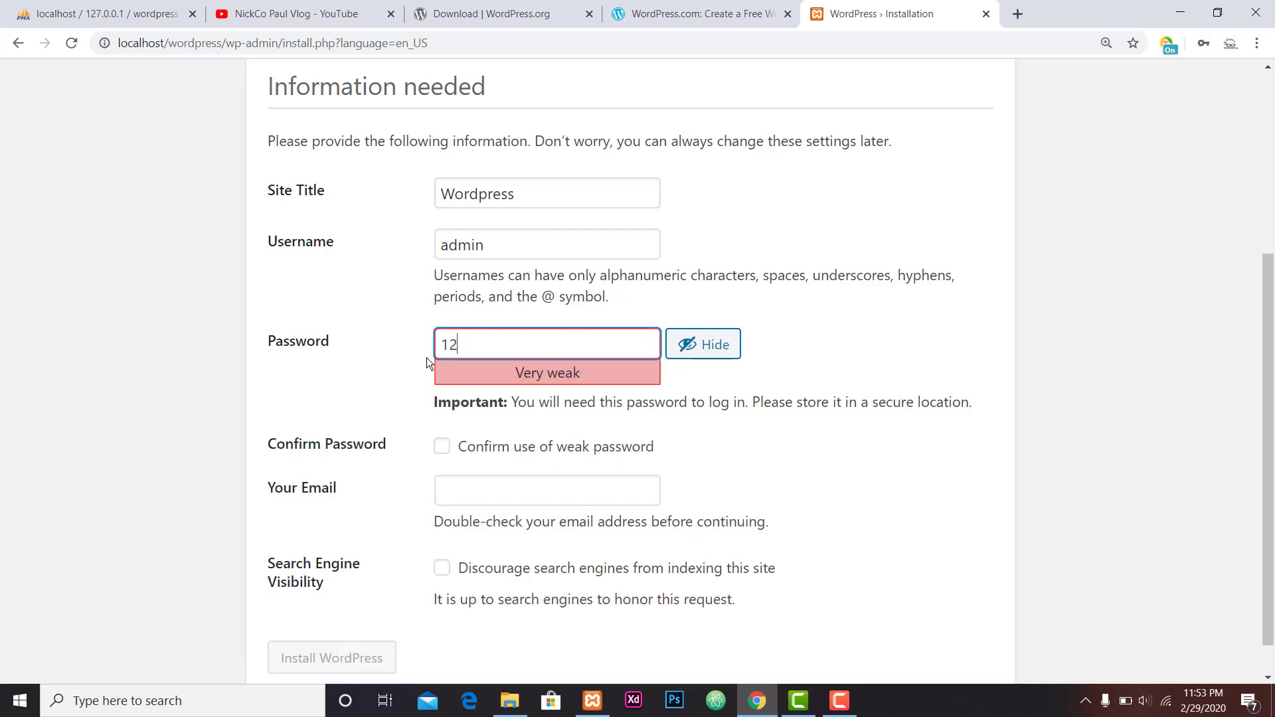
click(441, 447)
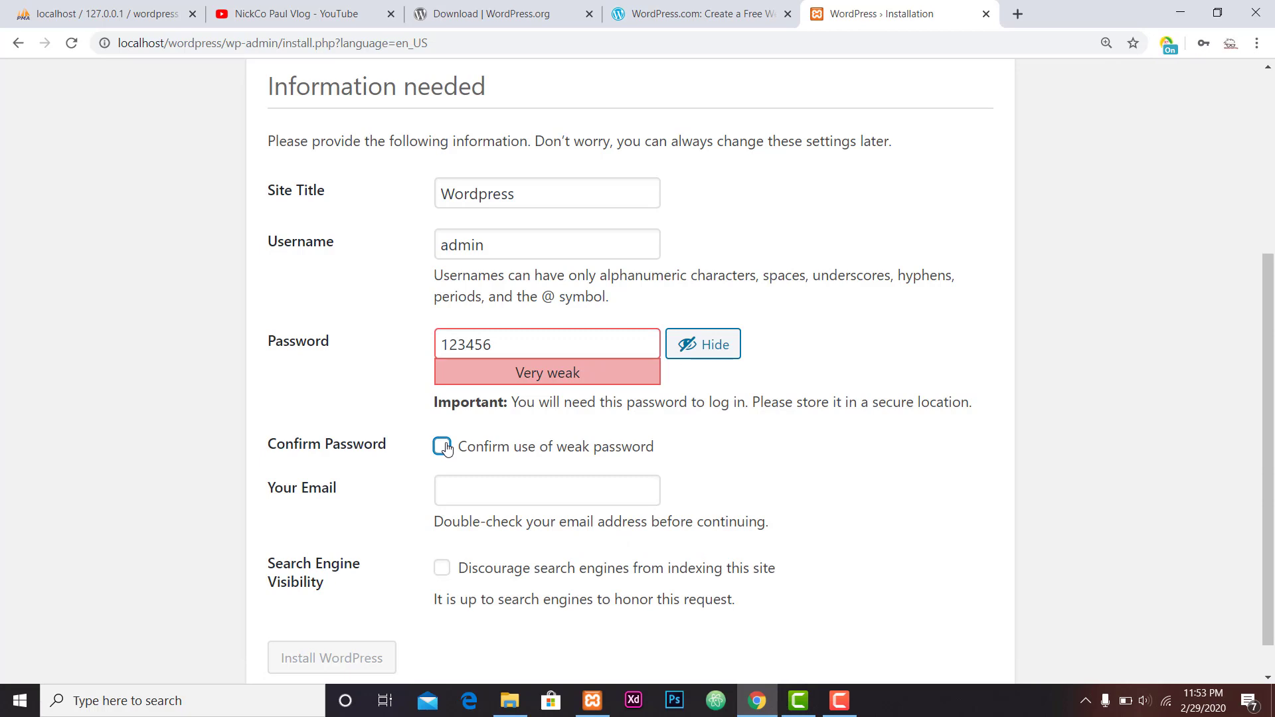
click(488, 500)
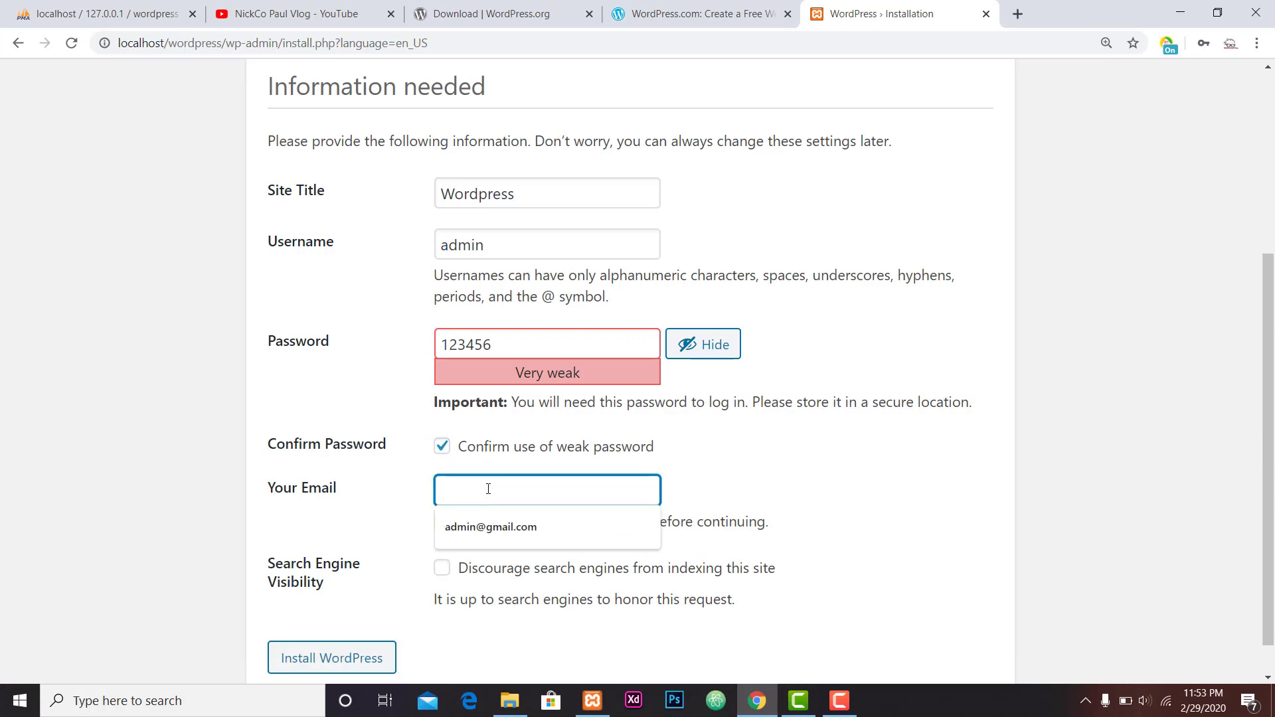
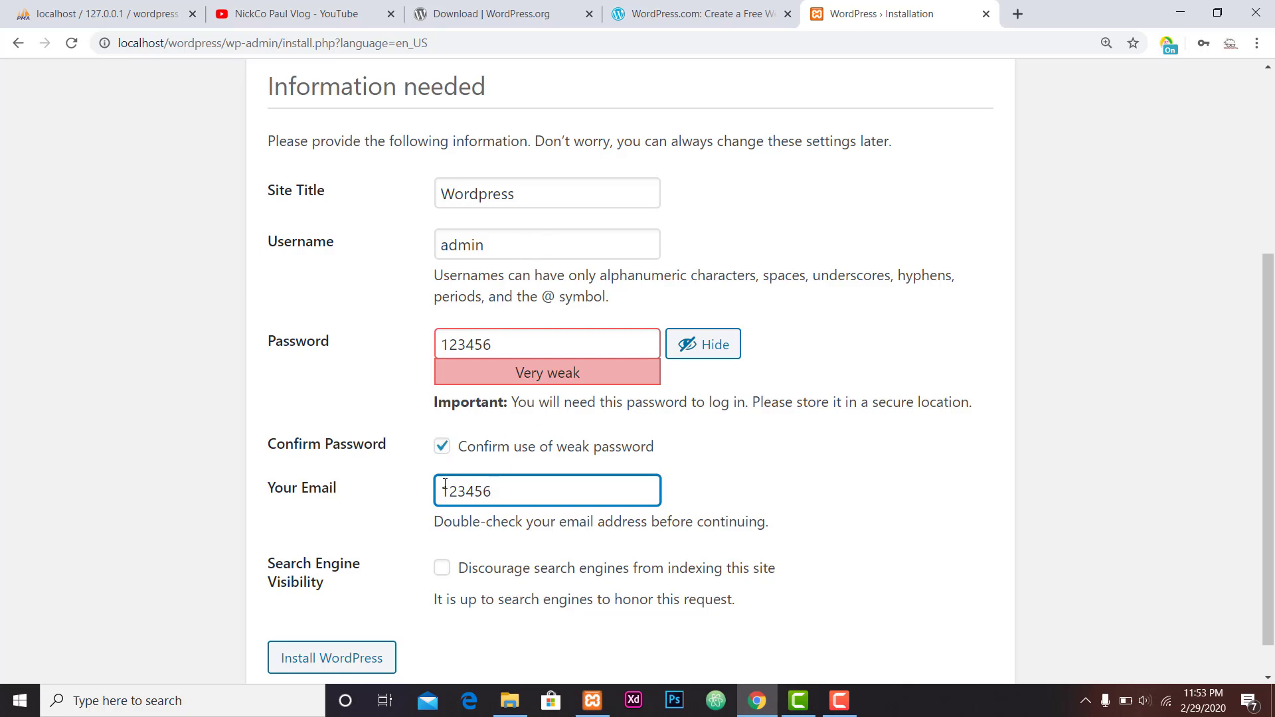
Discourage search engine indexing, enter the administrator's e-mail address, and install WordPress.
click(442, 570)
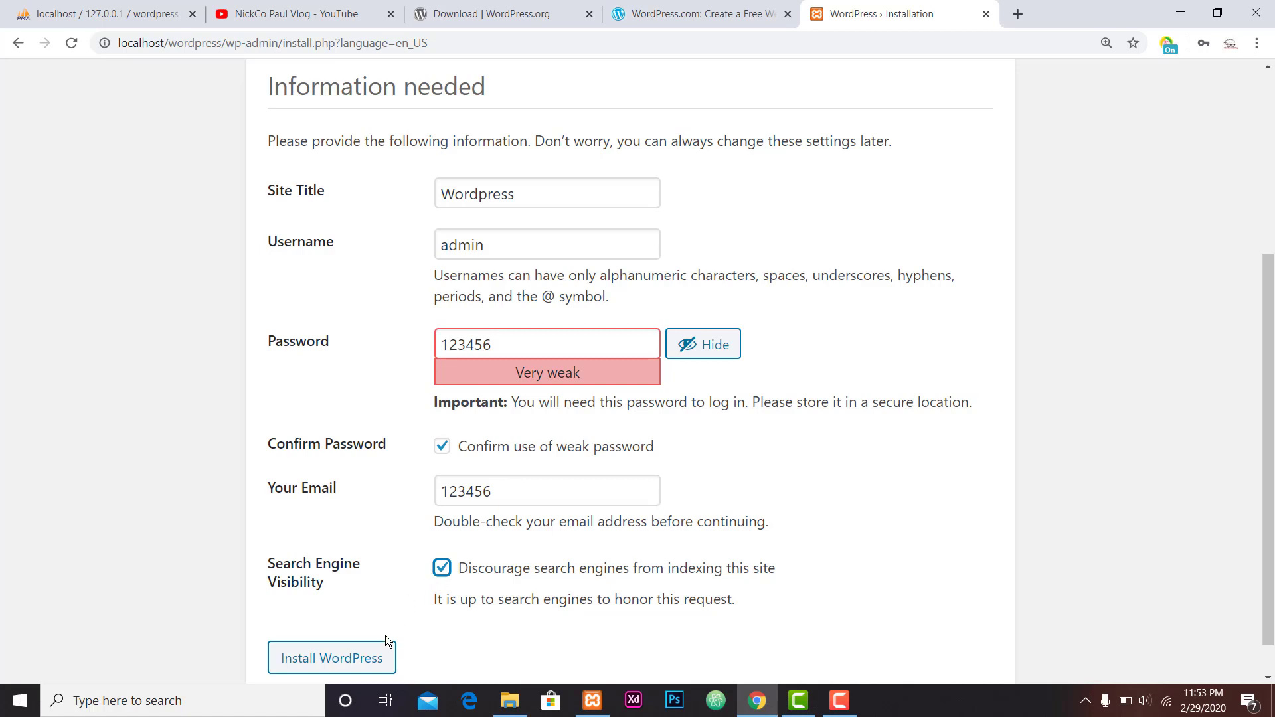
drag(498, 484, 433, 504)
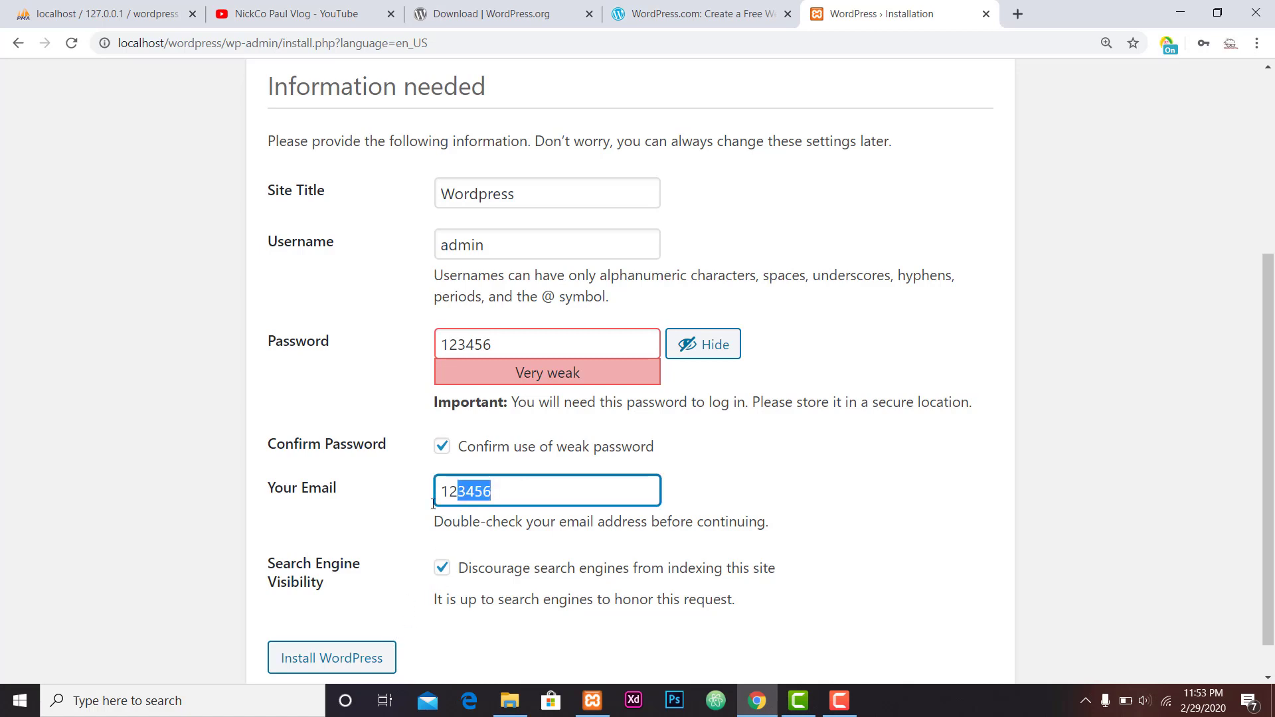
key(BackSpace)
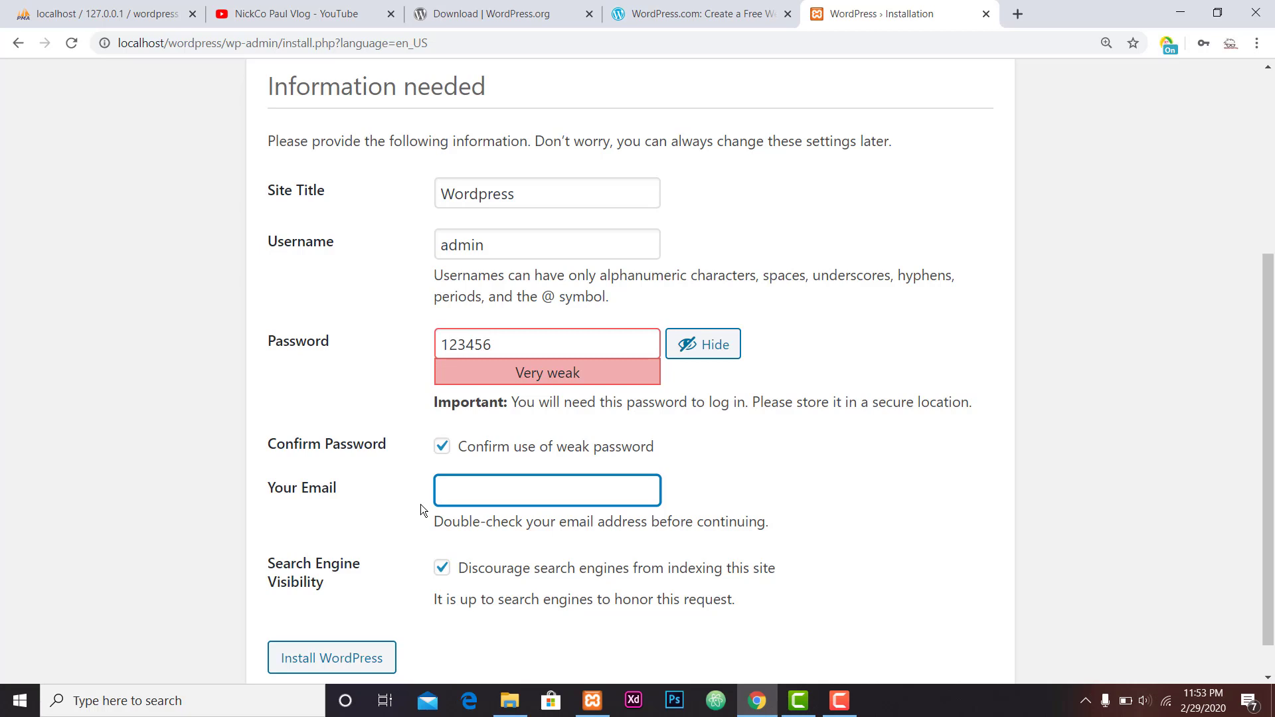
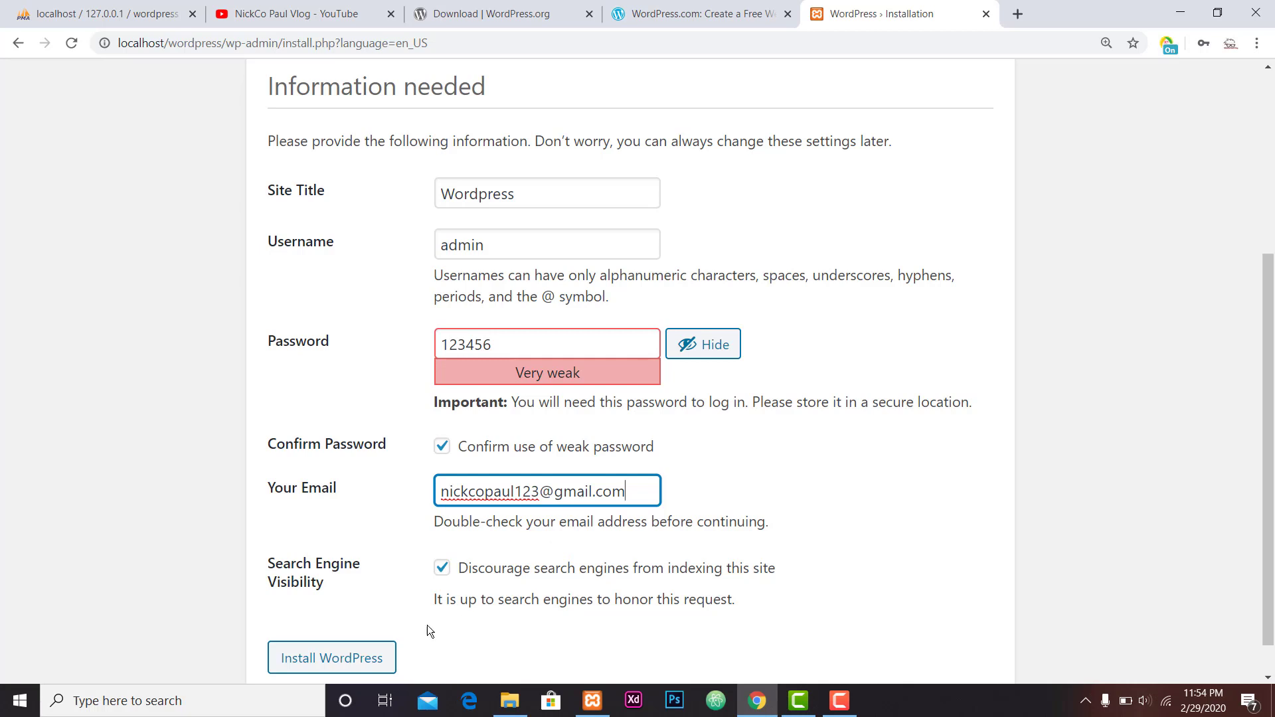
click(350, 659)
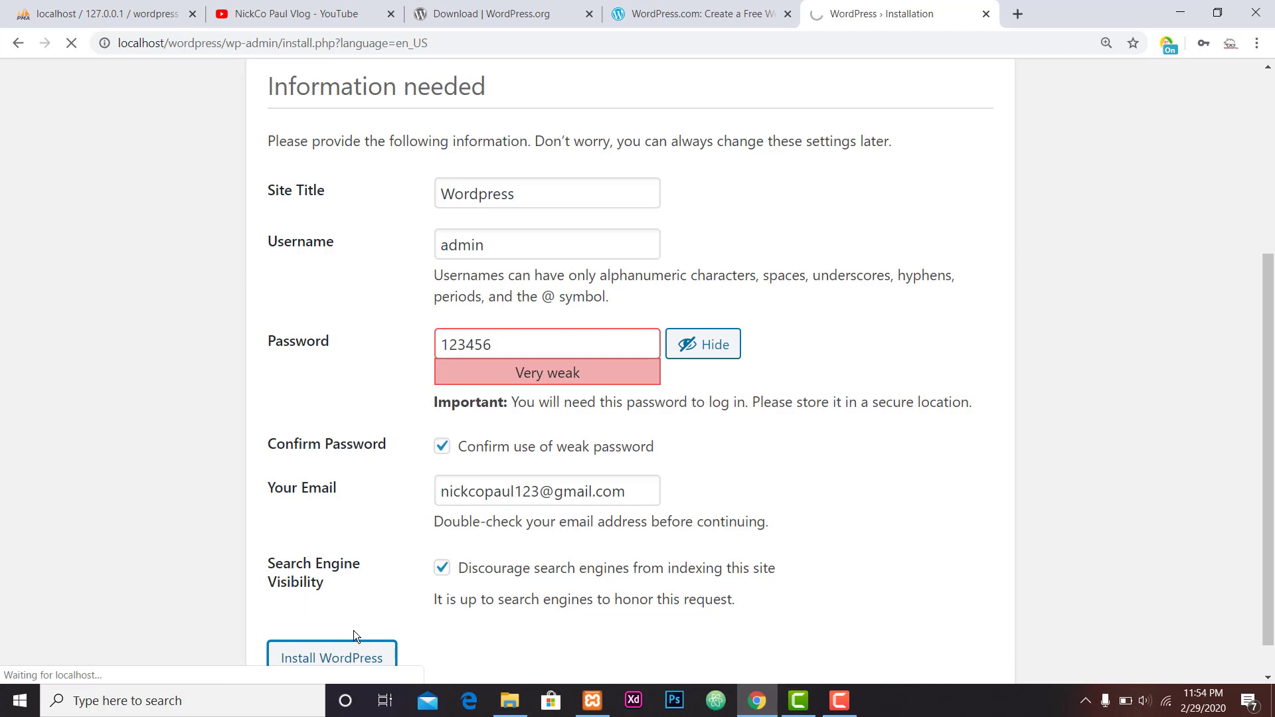
Proceed from the Success! page to the WordPress login page.
scroll(541, 584, down, 1)
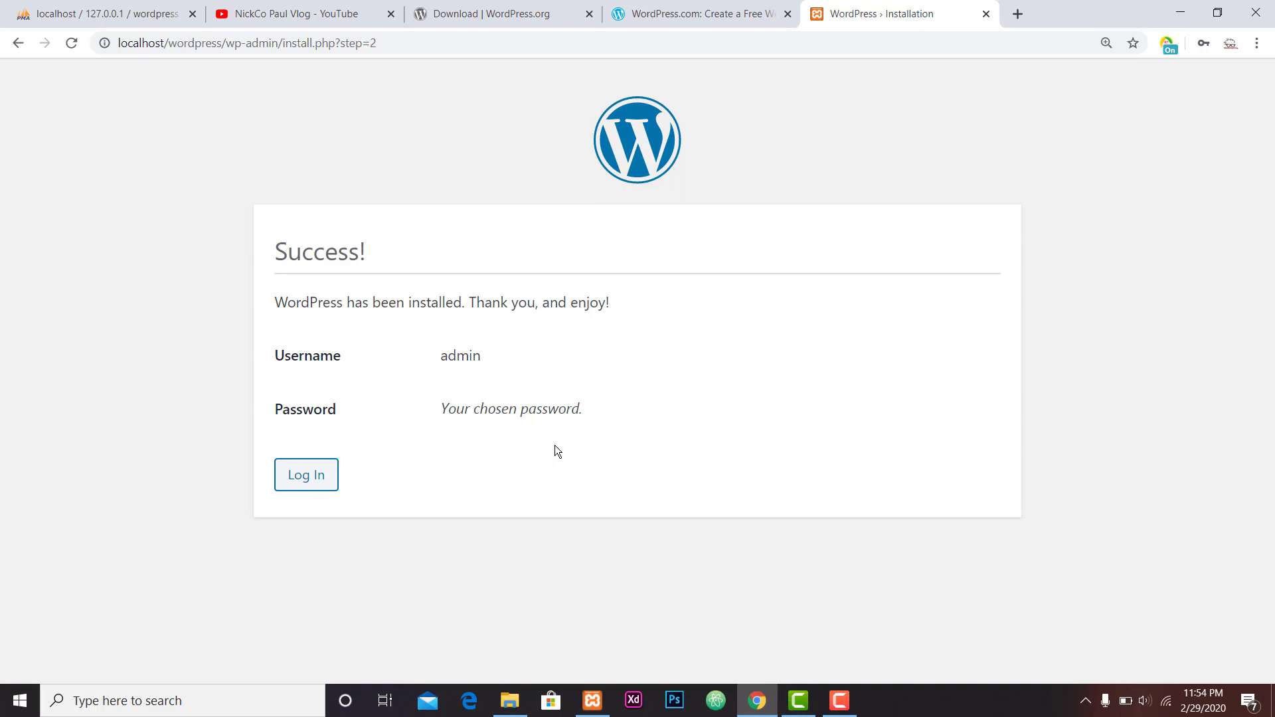
click(313, 473)
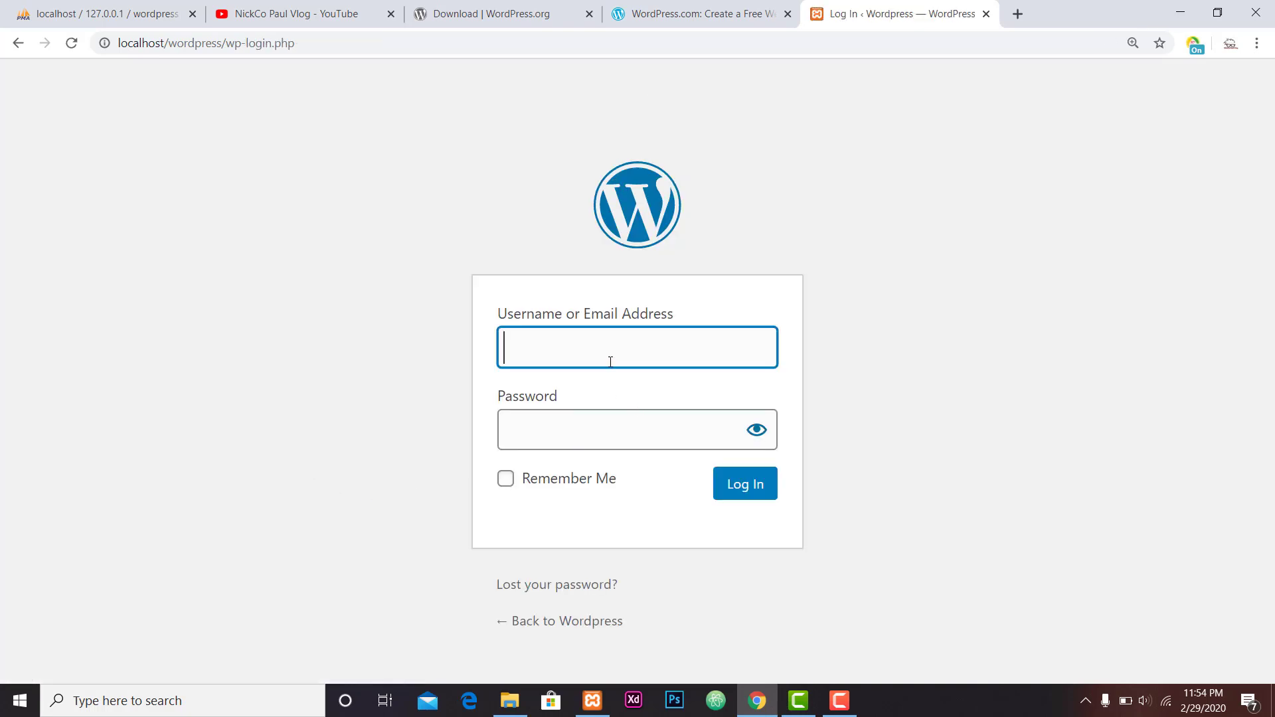
Enter admin as the login username and move to the Password field.
click(610, 362)
text(a)
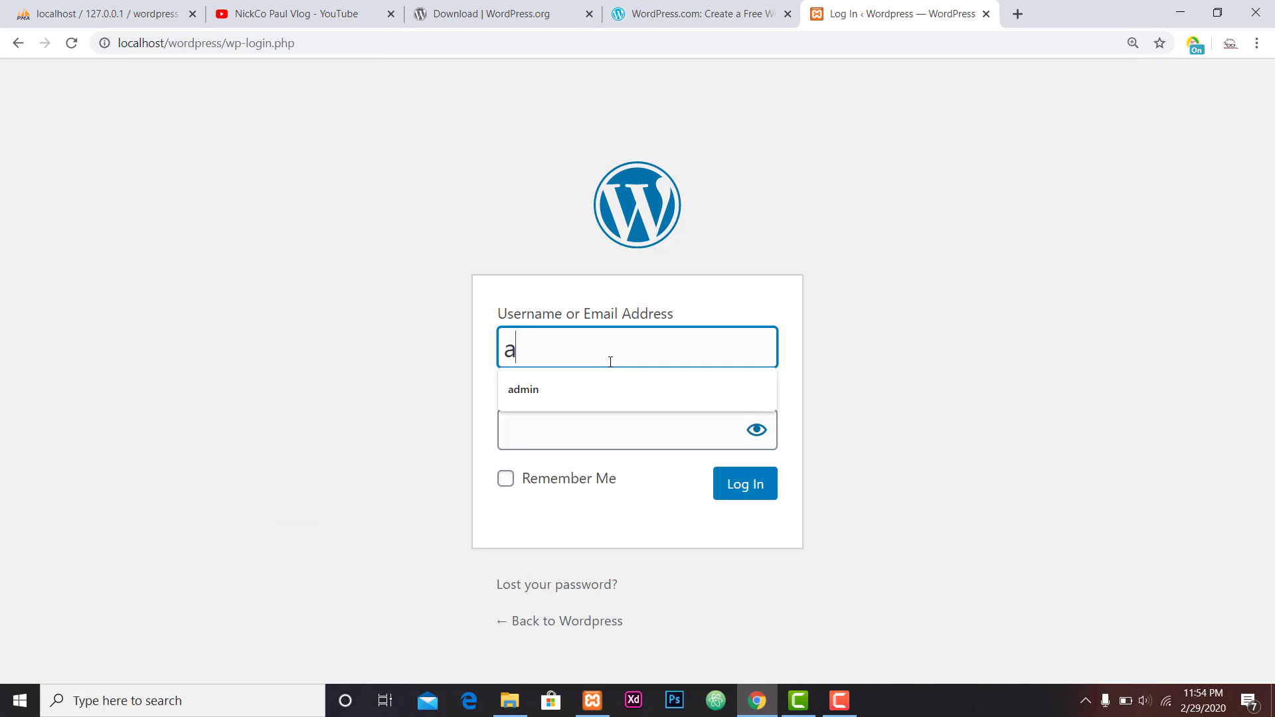
text(dmin)
click(587, 435)
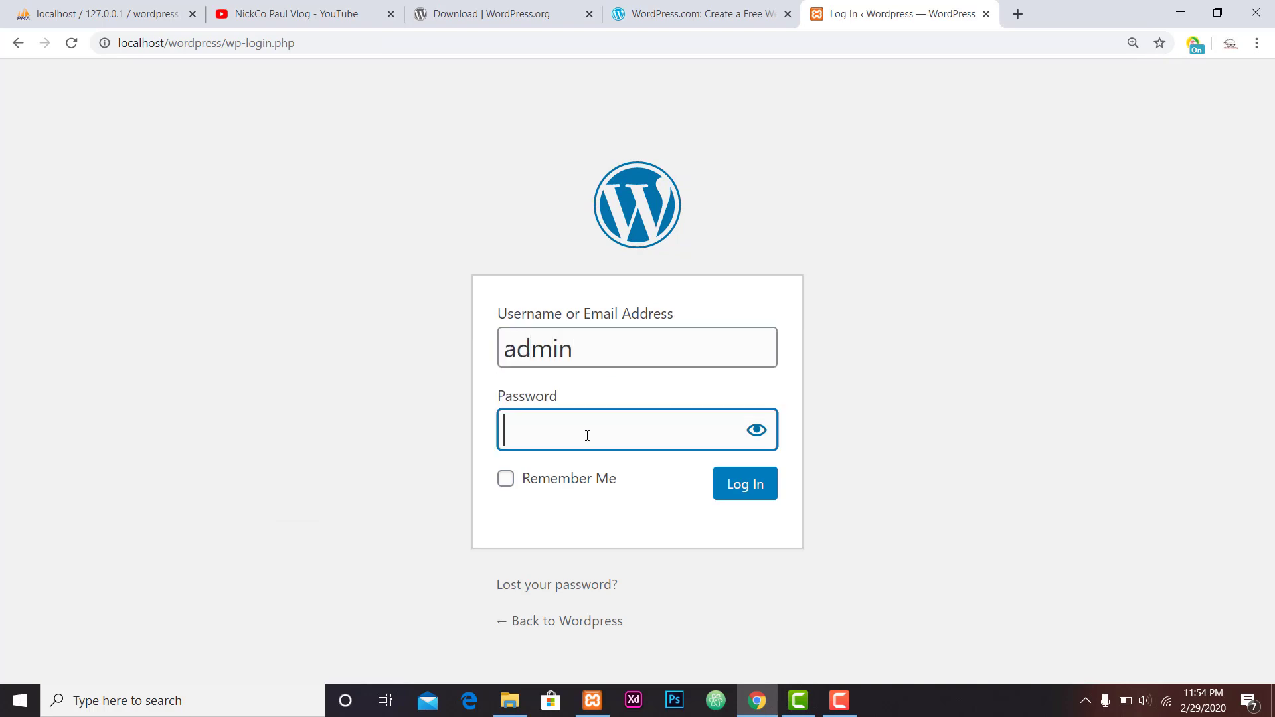